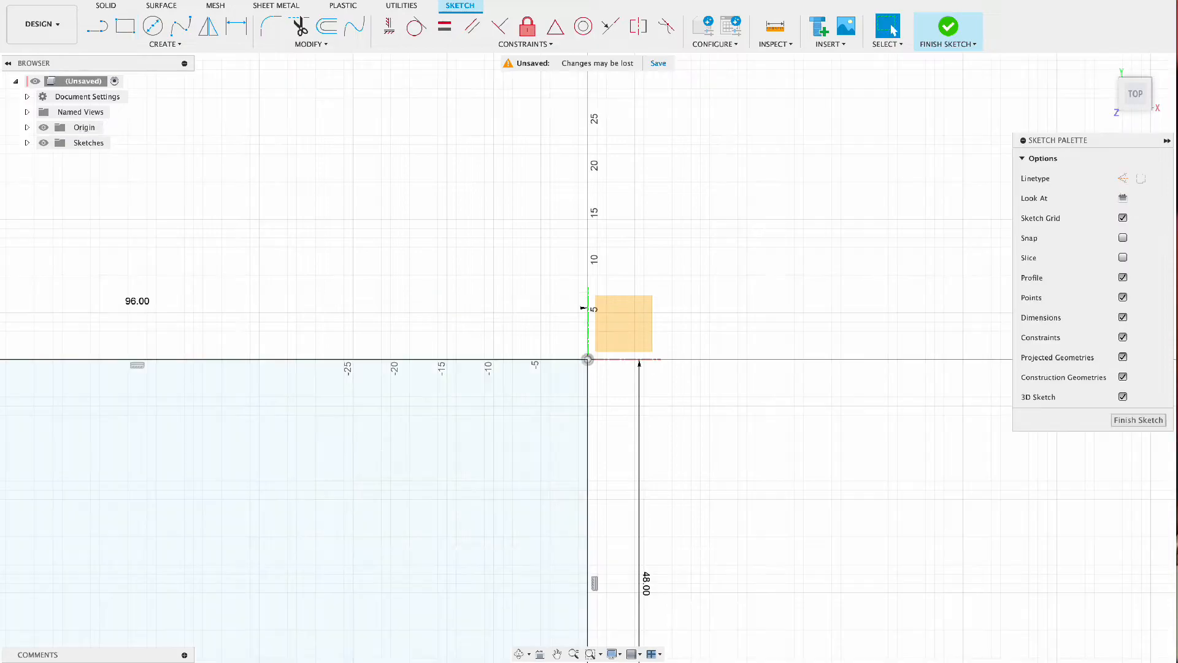
Finish the rectangle sketch and extrude its profile 0.5 in as a new body
click(948, 28)
click(134, 28)
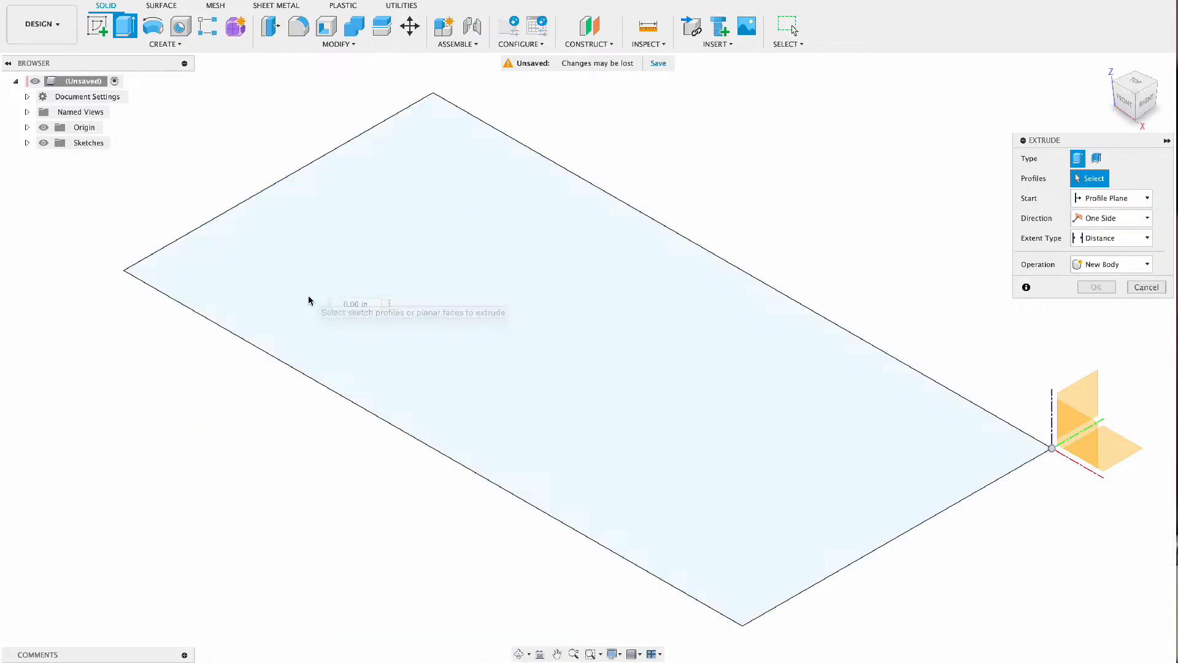
click(583, 307)
drag(586, 345, 587, 330)
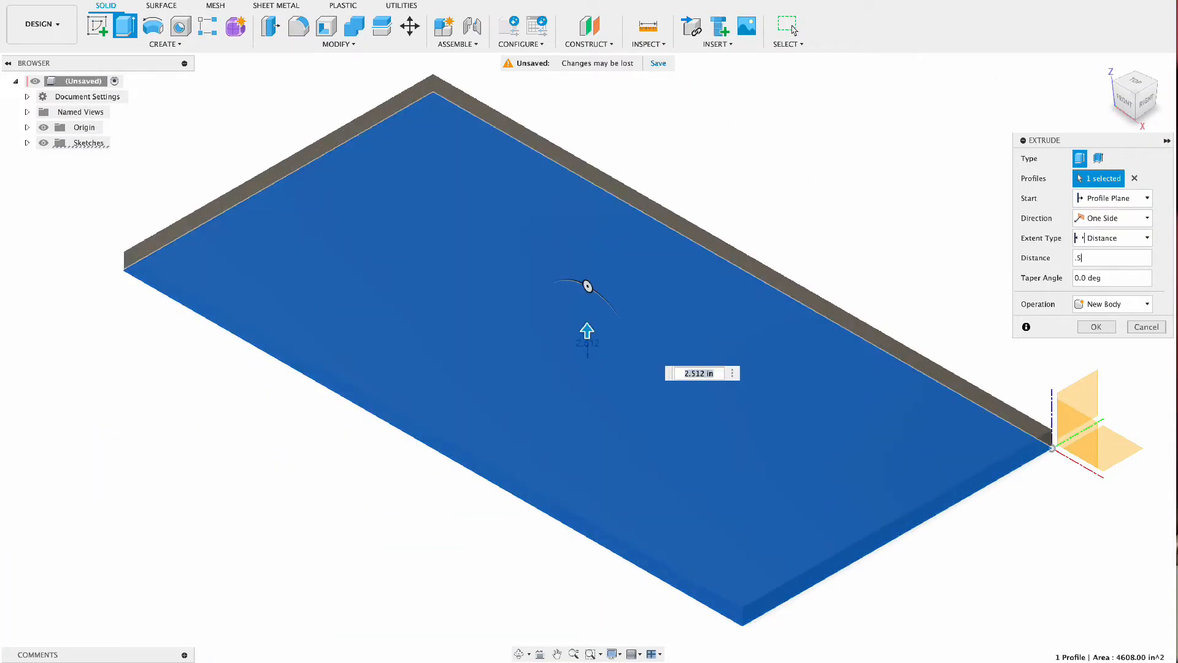
key(Return)
Start a sketch on the tabletop panel and draw a construction line joining the midpoints of its two long edges
click(1133, 81)
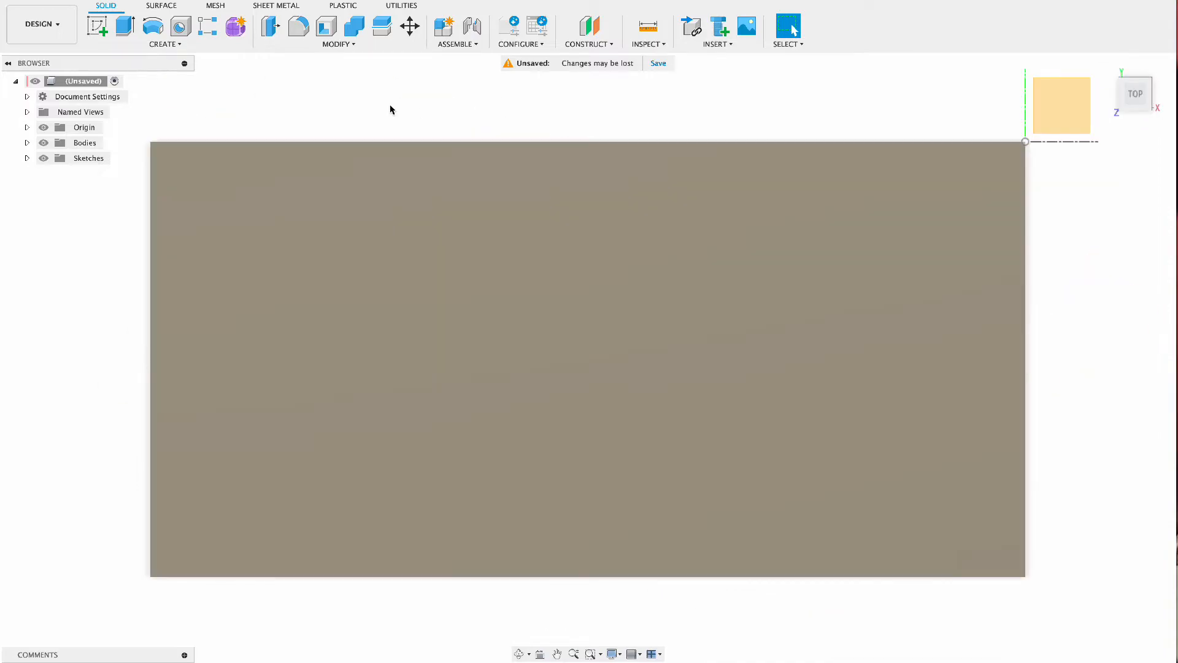
click(1060, 106)
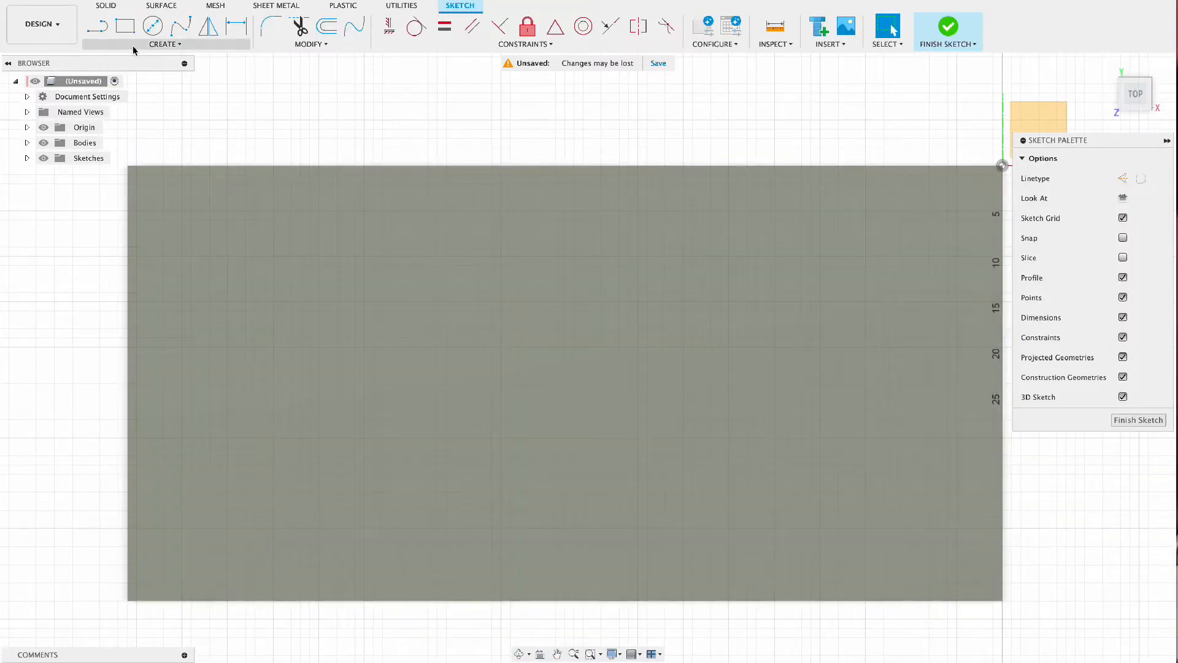
click(162, 44)
click(166, 58)
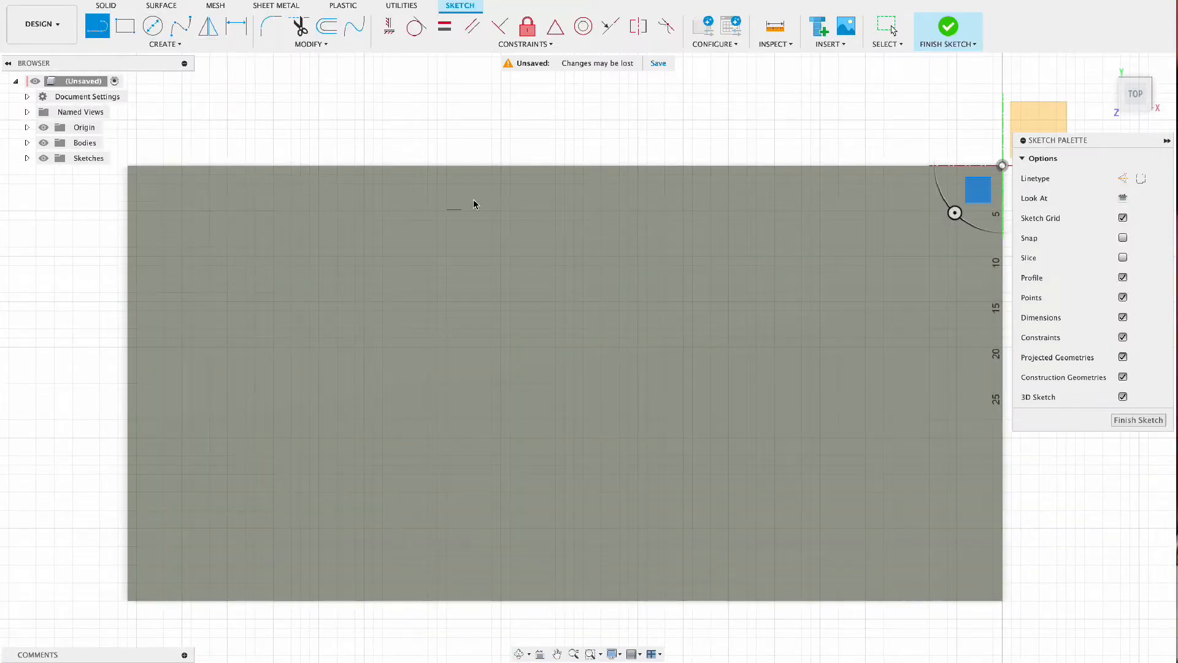
click(564, 165)
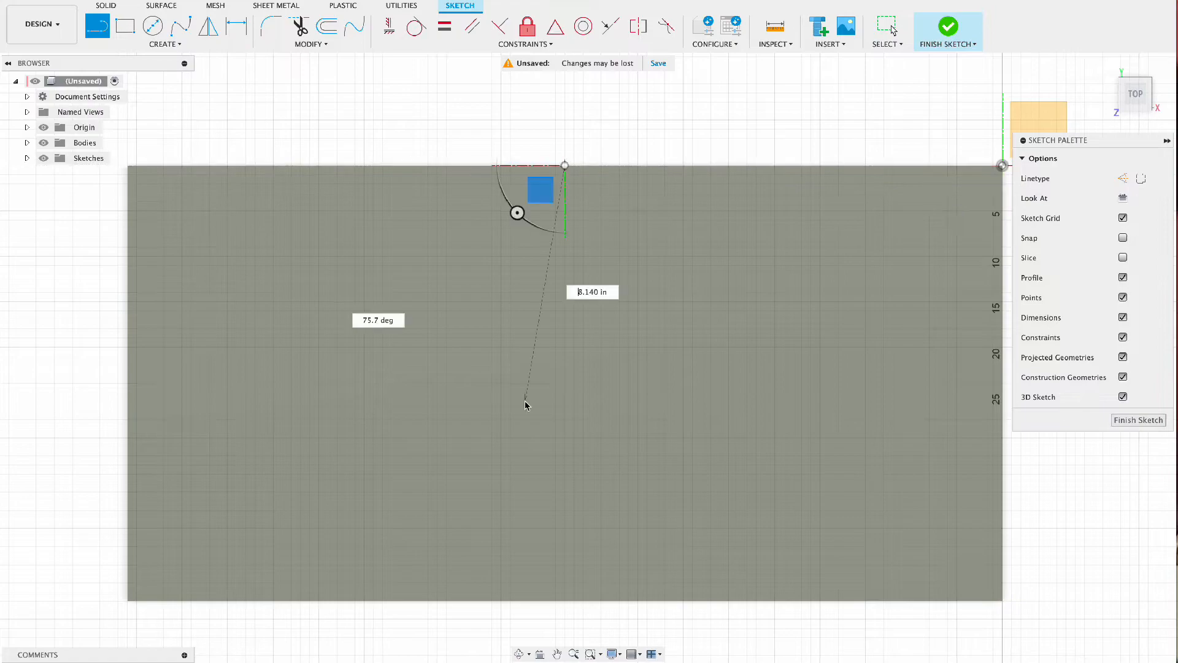
click(565, 602)
key(Escape)
click(565, 512)
click(1122, 178)
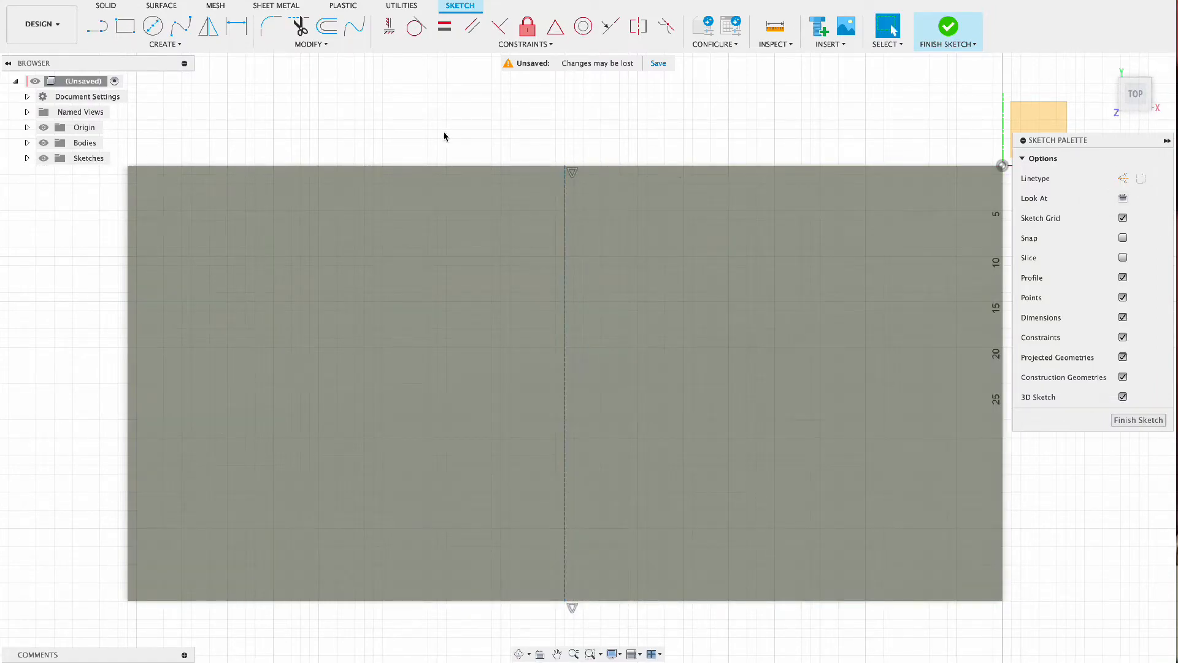
Add a 76 by 36 in construction center rectangle centered on the midpoint of the vertical construction line
click(163, 44)
mouse_move(153, 72)
click(246, 99)
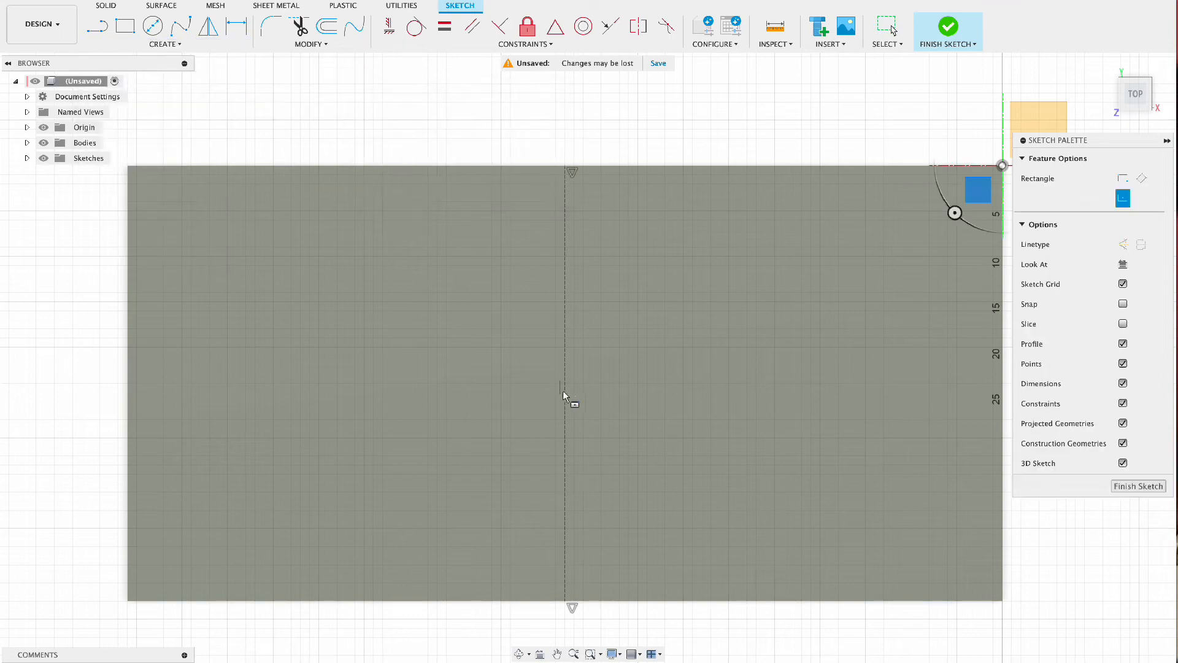
click(565, 383)
click(1121, 247)
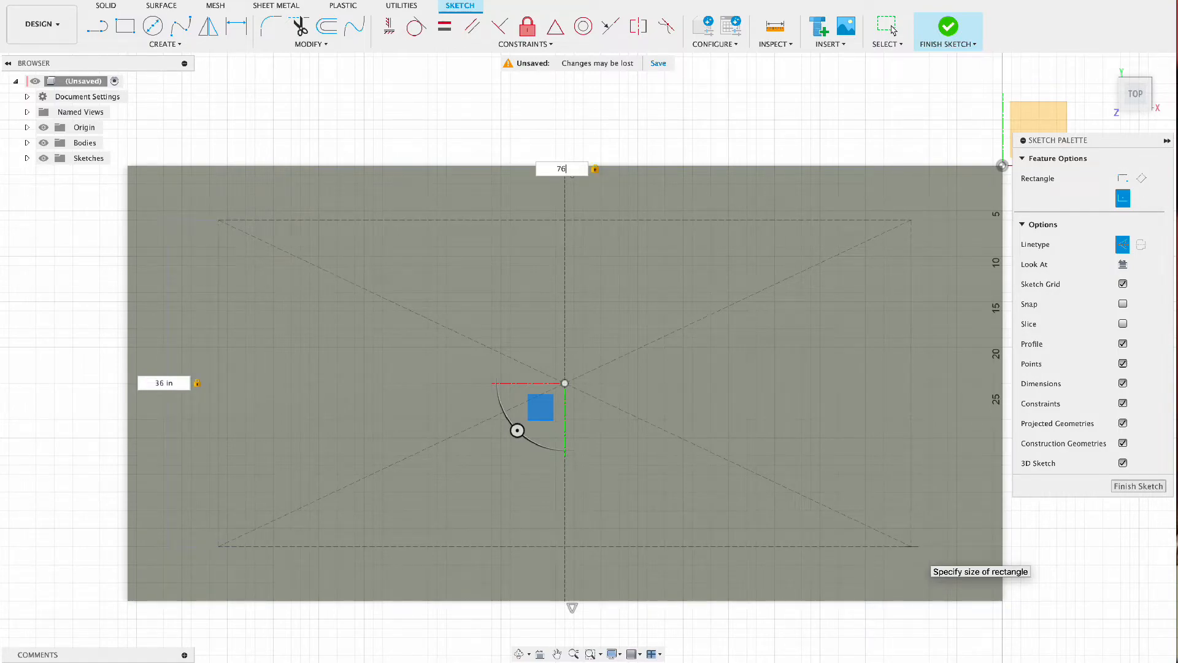
key(Return)
Draw 2 in diameter circles centered on the two upper corners of the construction rectangle
click(153, 26)
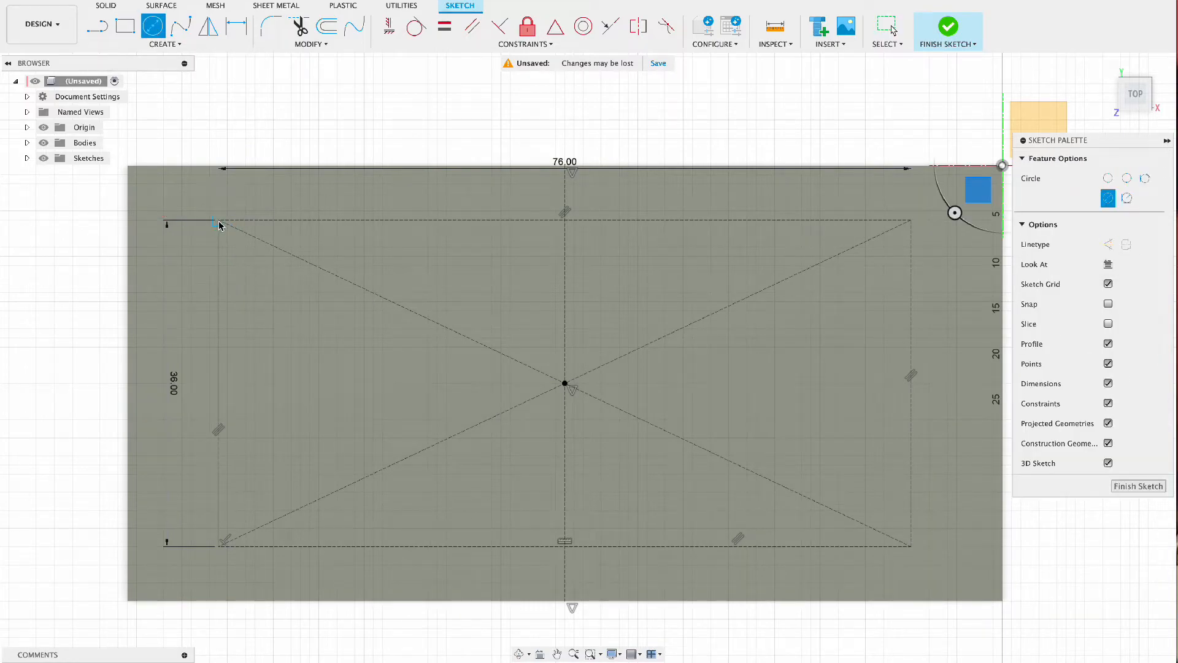
click(219, 221)
text(2)
key(Return)
click(152, 26)
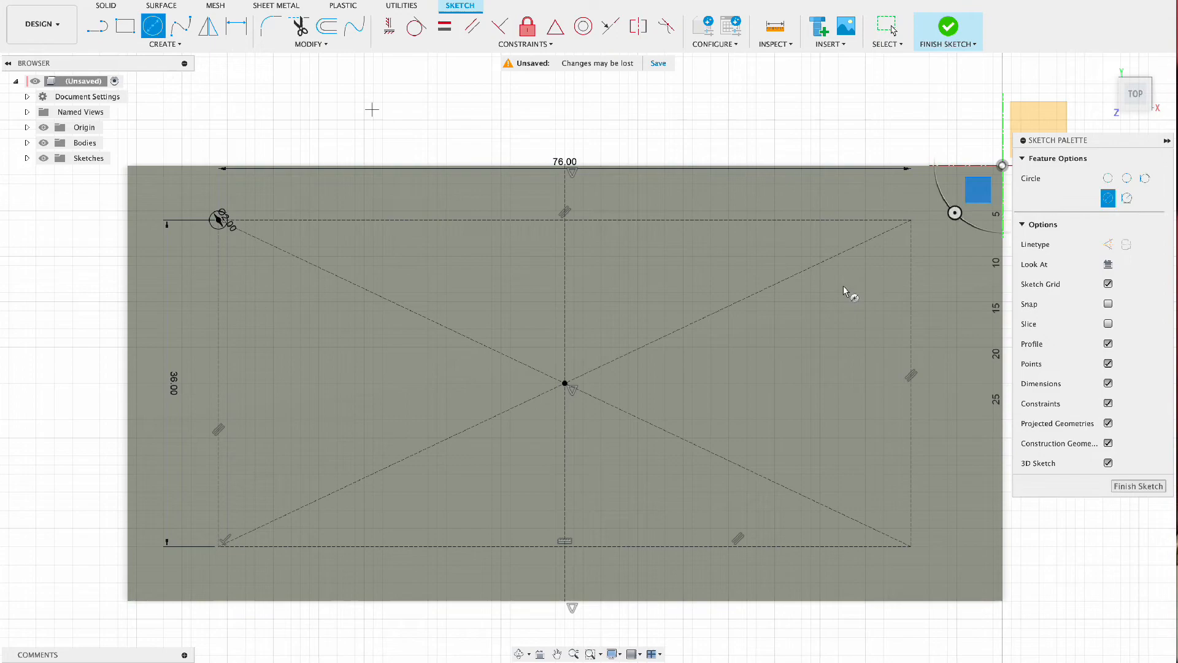
click(911, 220)
text(2)
key(Return)
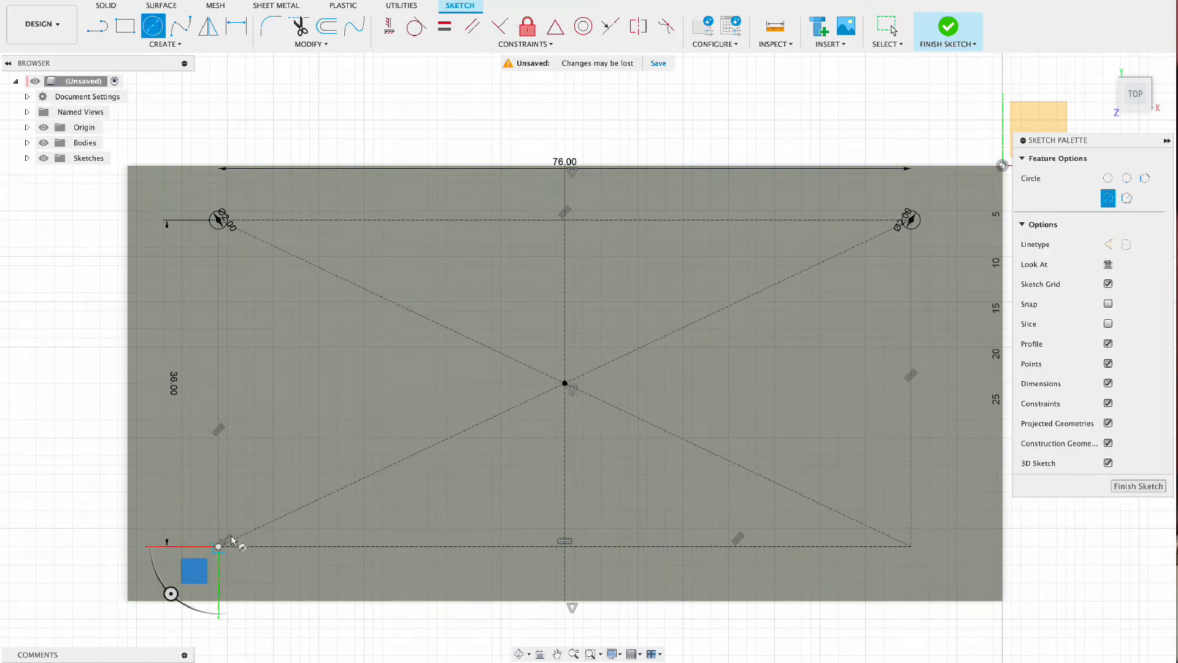
Draw 2 in diameter circles on the two lower corners of the construction rectangle and finish the sketch
click(219, 545)
text(2)
key(Return)
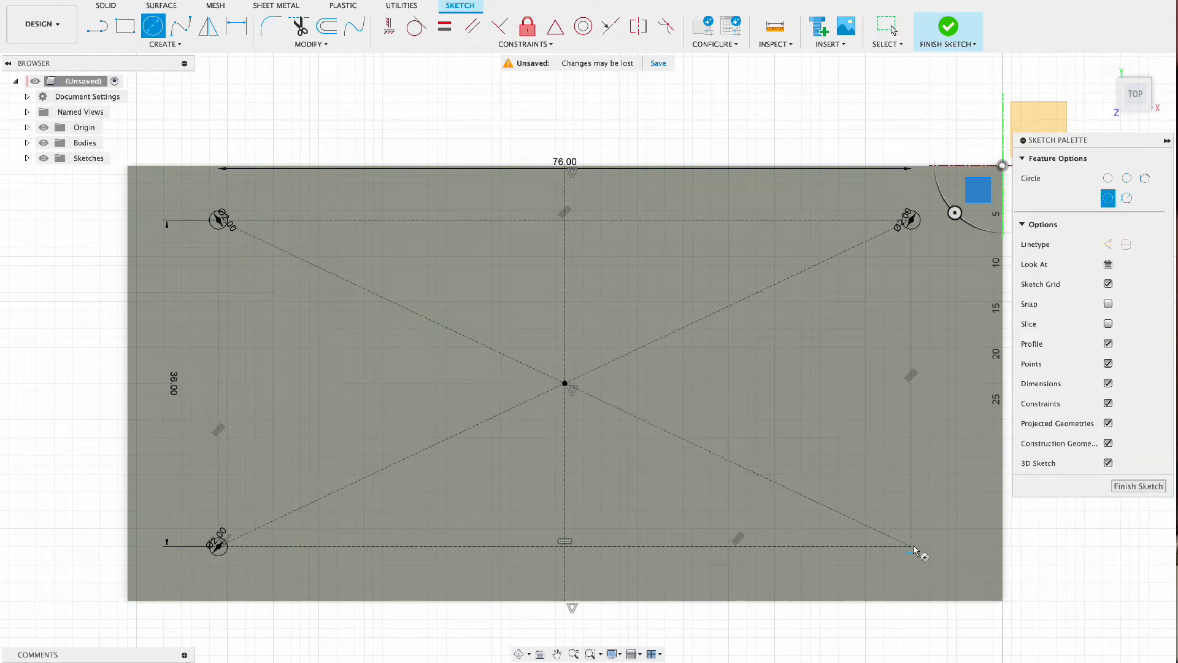
click(911, 547)
text(2)
key(Return)
click(948, 31)
click(1106, 65)
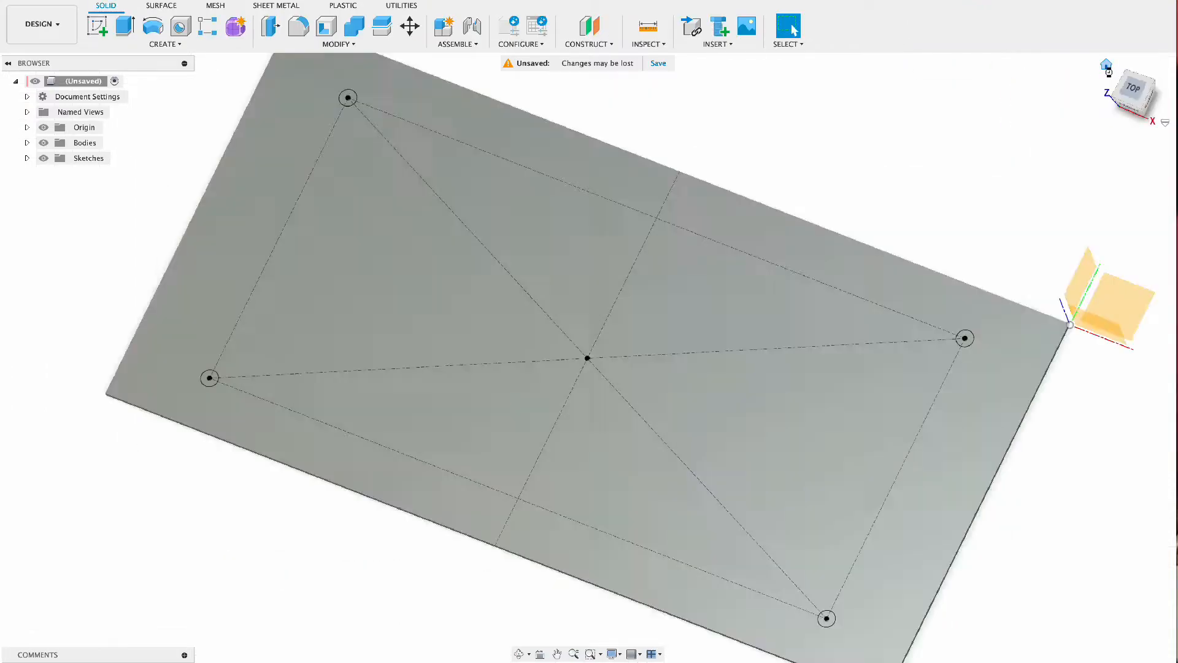
click(125, 26)
click(459, 151)
click(229, 283)
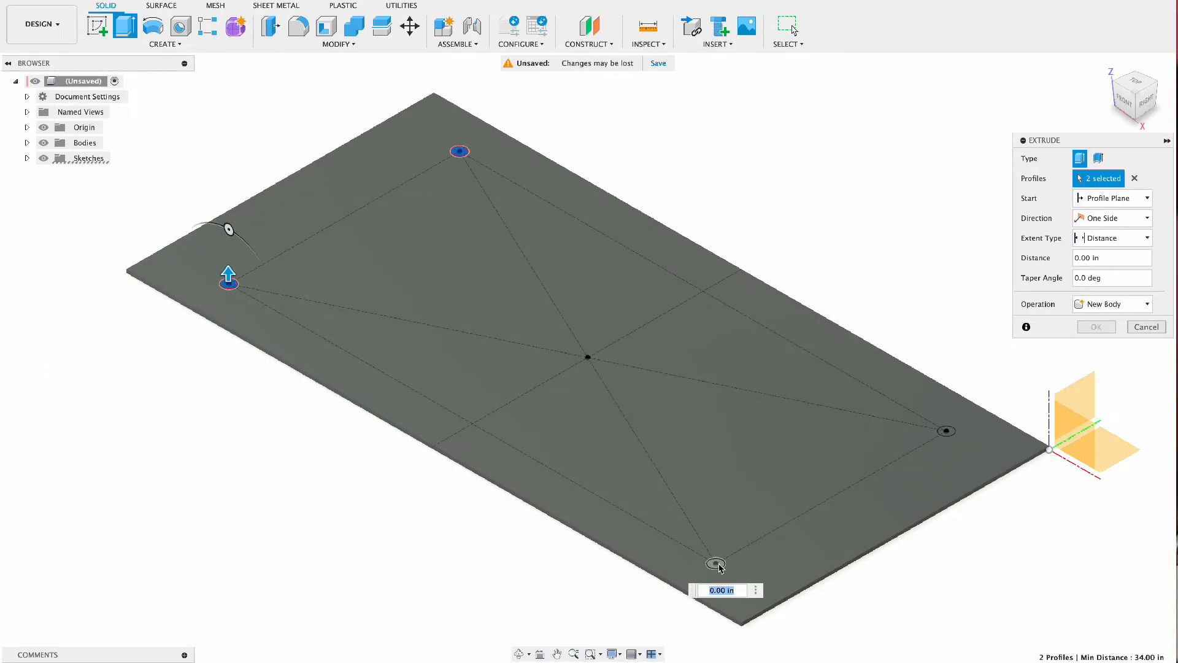
click(718, 564)
click(947, 430)
click(673, 418)
key(Escape)
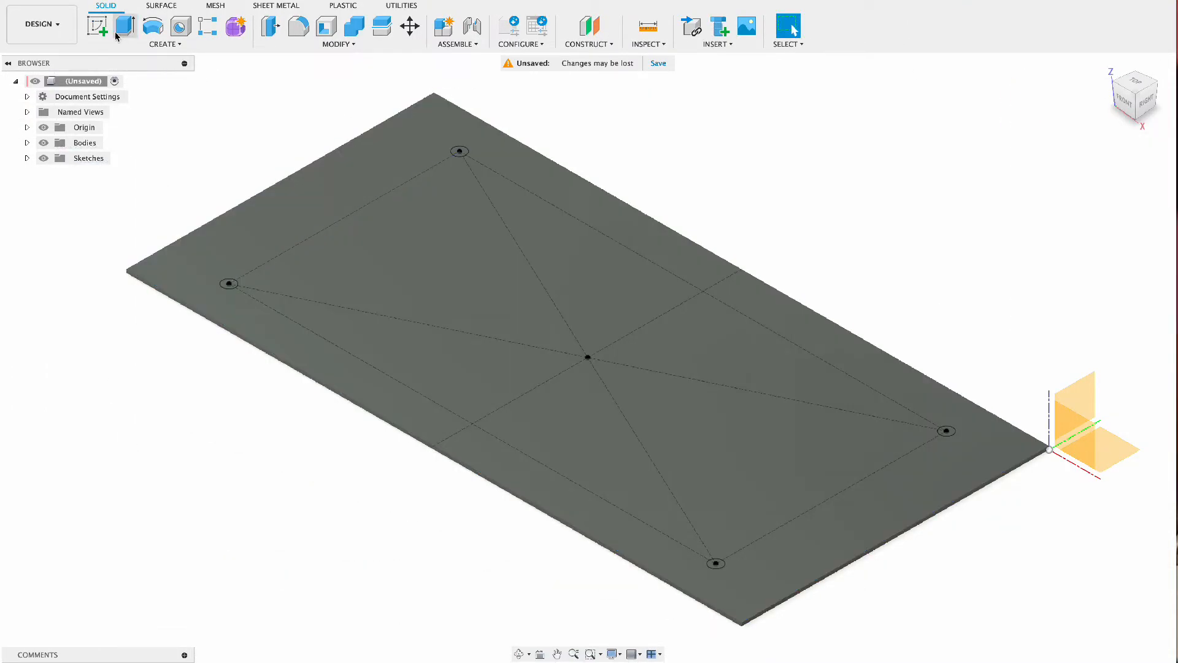
Extrude the four corner circles upward as new bodies to form the legs, with their ends at Z 30.5 in
click(117, 32)
click(459, 150)
click(228, 285)
click(715, 563)
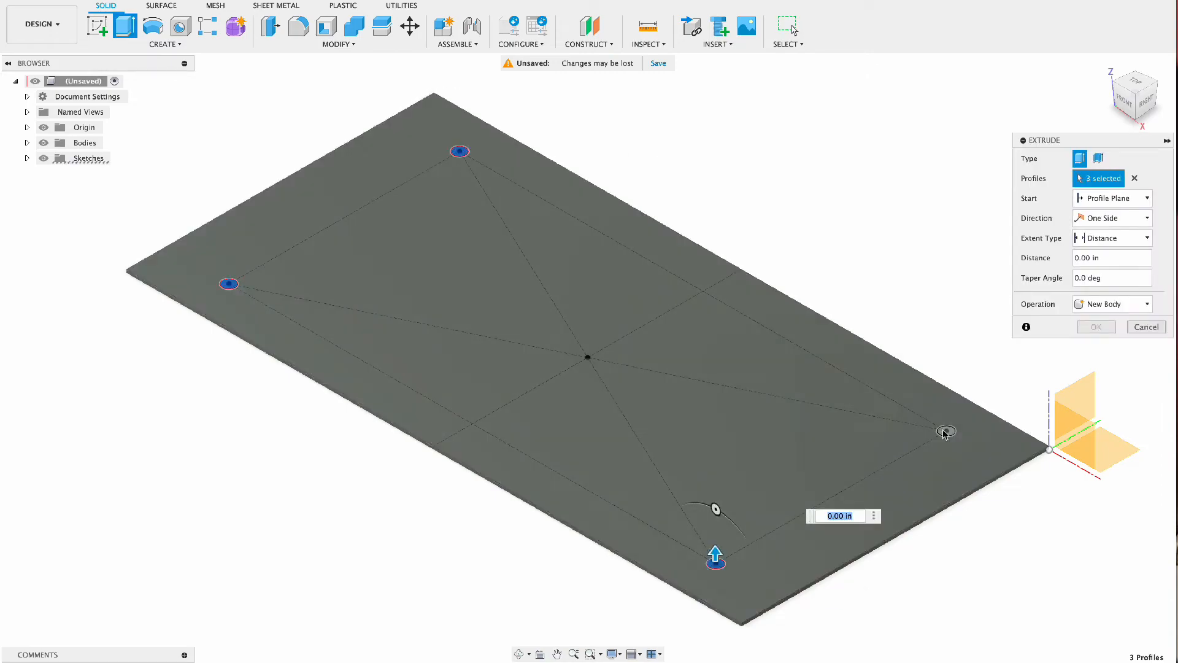
click(946, 430)
drag(946, 420, 945, 195)
click(1114, 304)
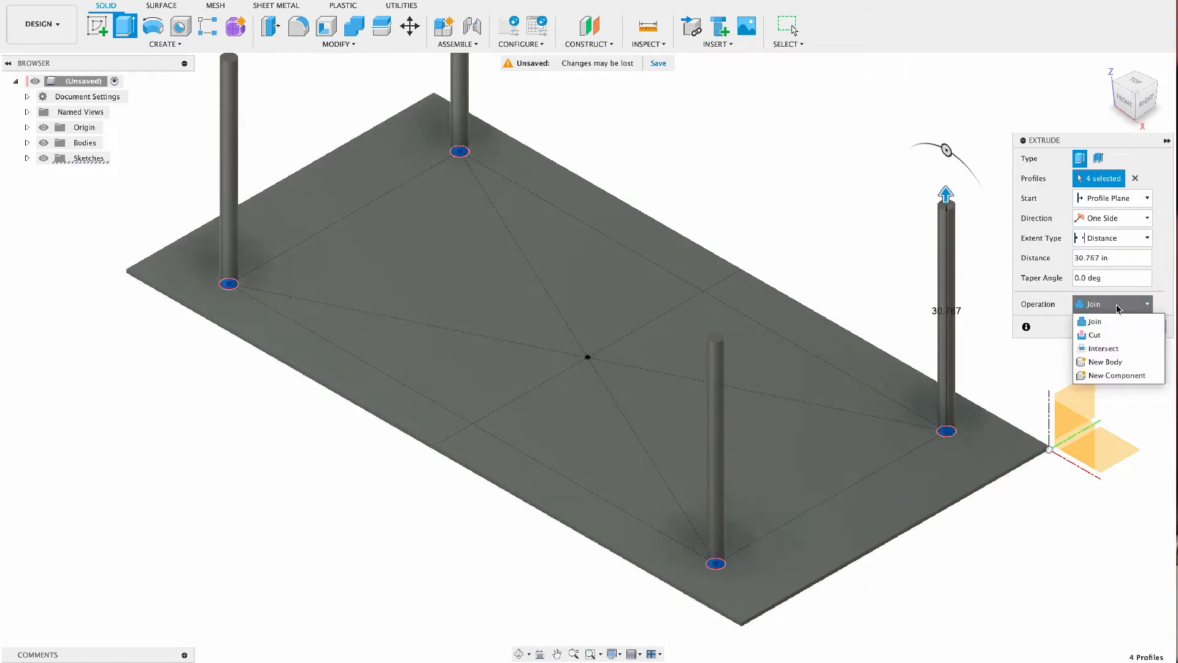
click(1093, 363)
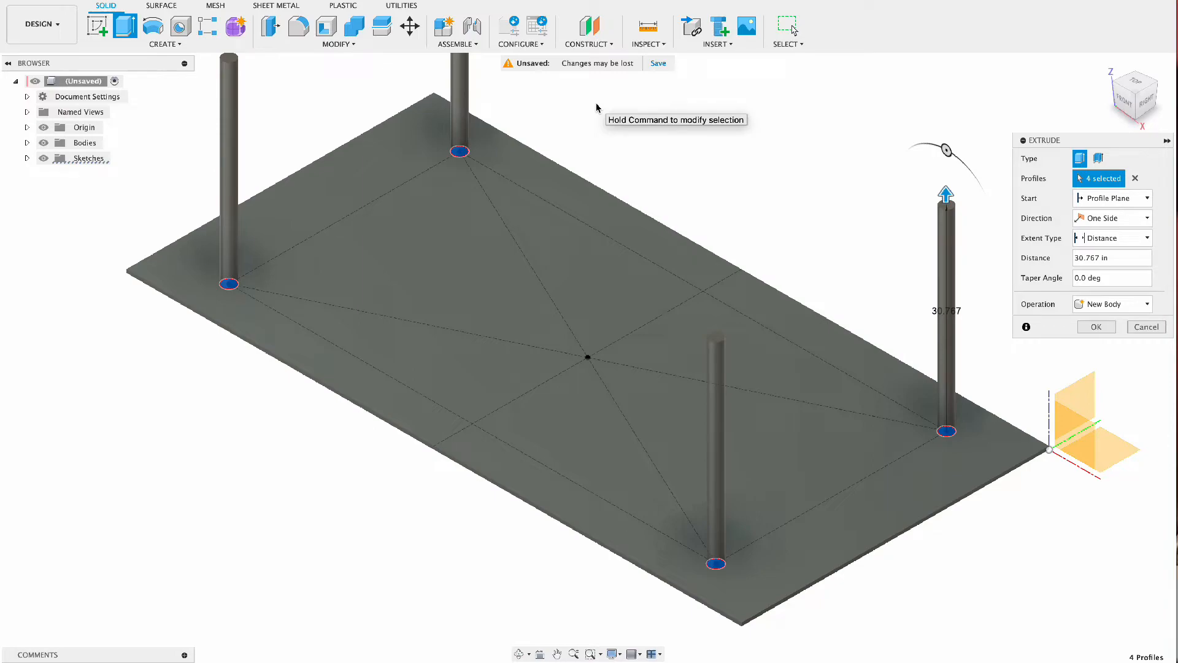
drag(1125, 259, 1033, 255)
key(Return)
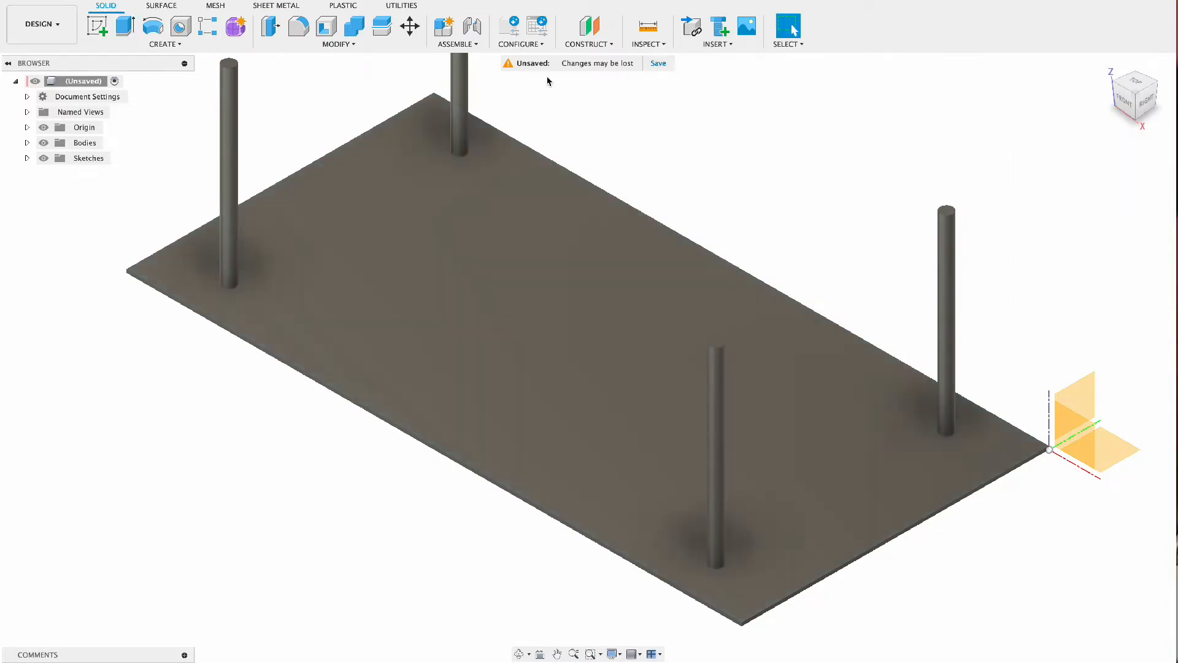
scroll(524, 162, up, 3)
click(165, 44)
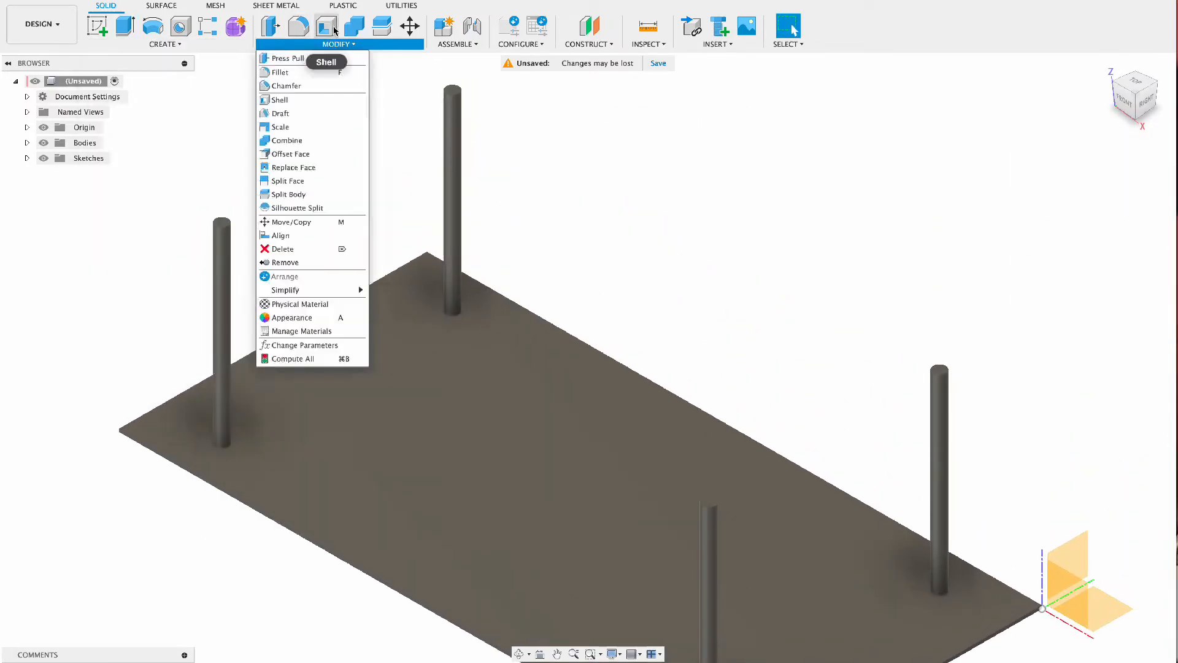
click(326, 26)
click(452, 91)
click(222, 224)
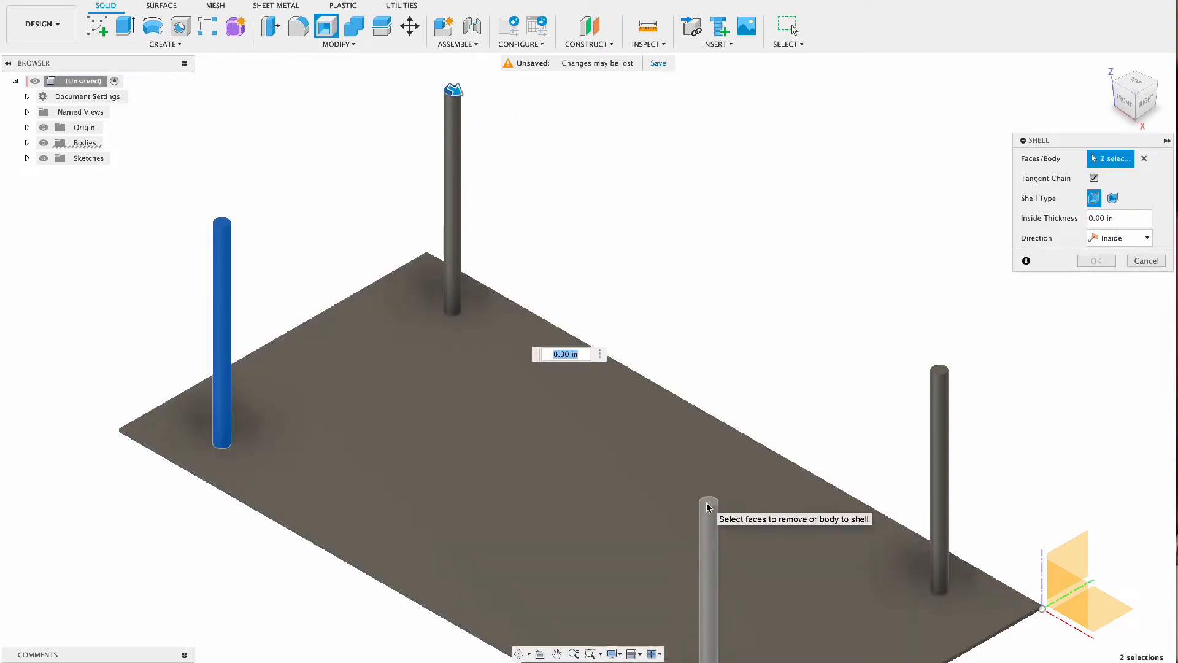
click(710, 516)
key(Escape)
Shell the four legs from their open end faces with an inside thickness of about 0.42 in
click(326, 25)
click(452, 91)
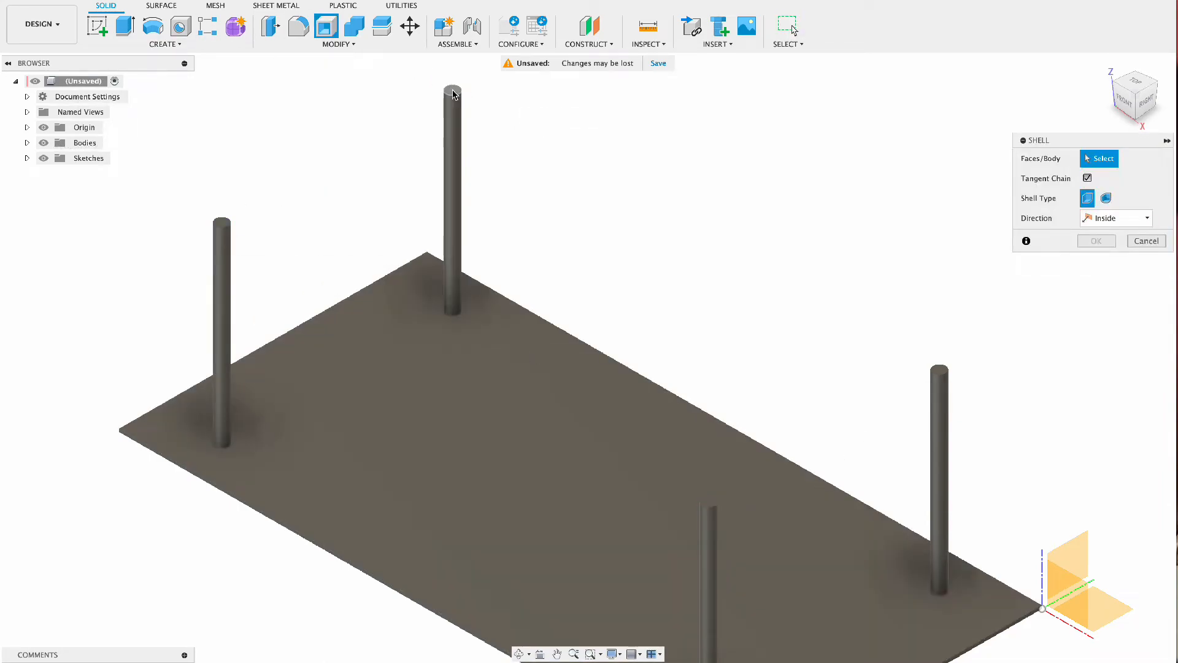
click(222, 223)
click(939, 370)
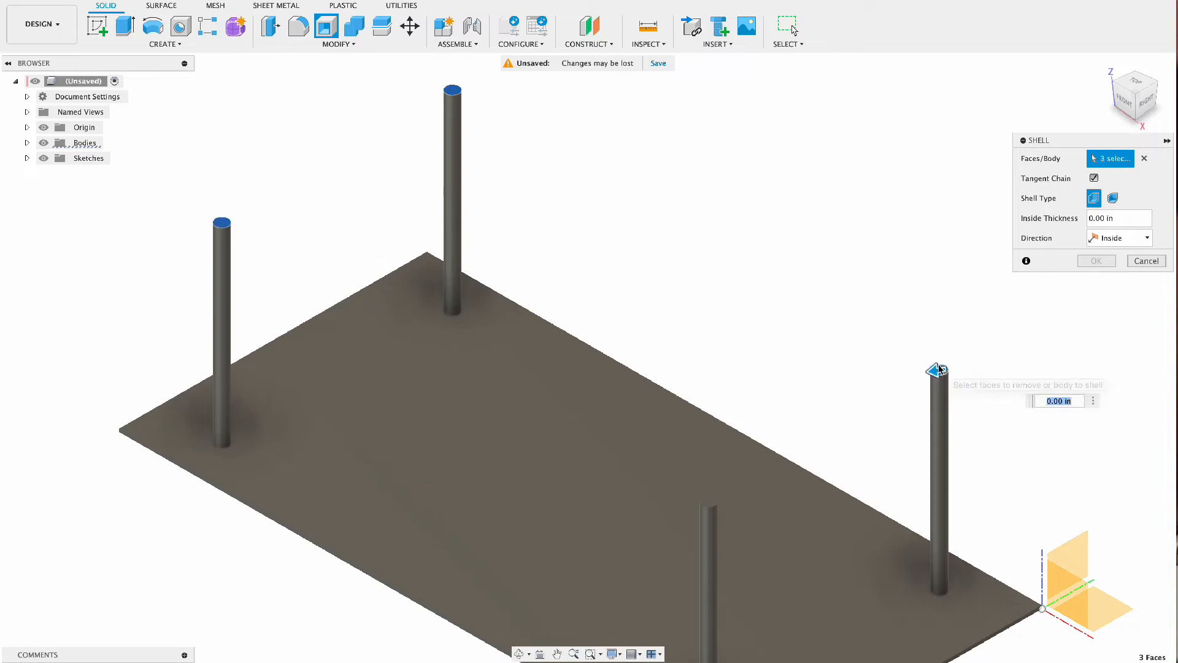
click(707, 502)
drag(707, 502, 1037, 296)
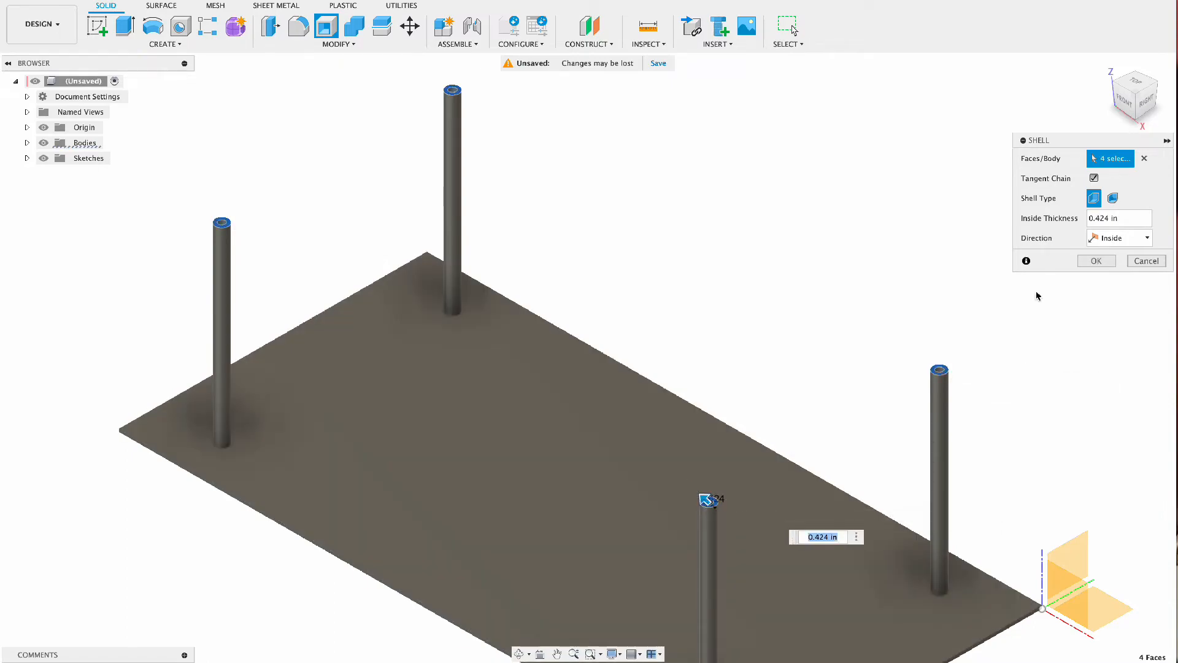
key(Return)
scroll(862, 235, down, 2)
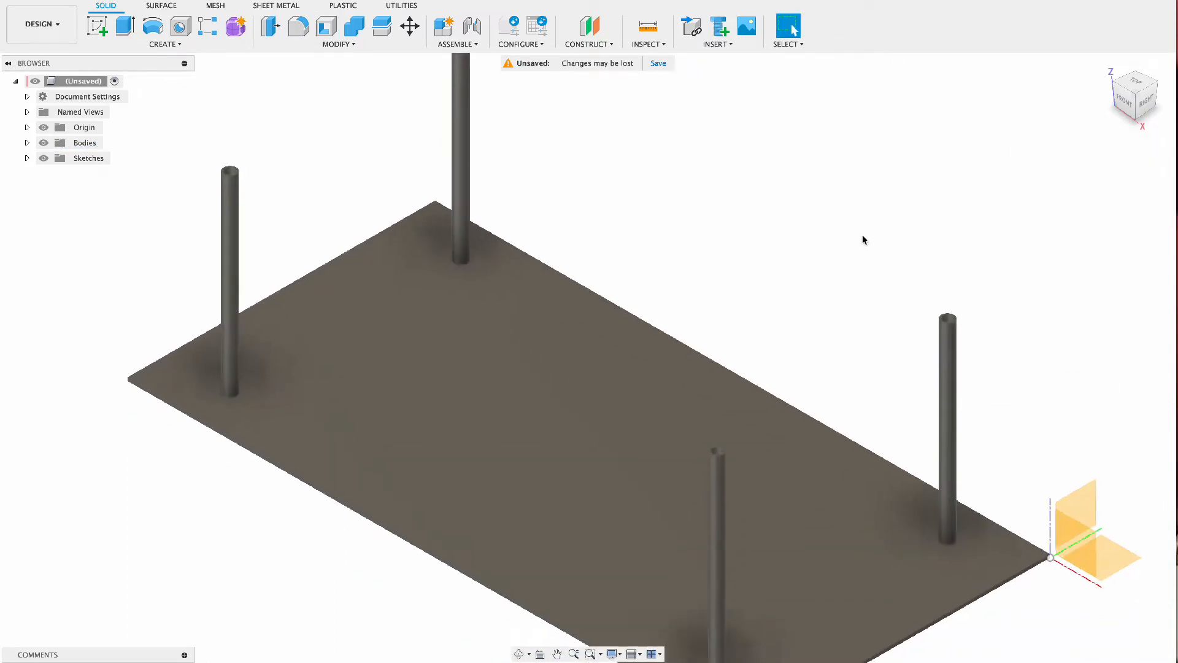
Examine the table from several angles, preview it in the Render workspace and return to the Design workspace
click(1097, 69)
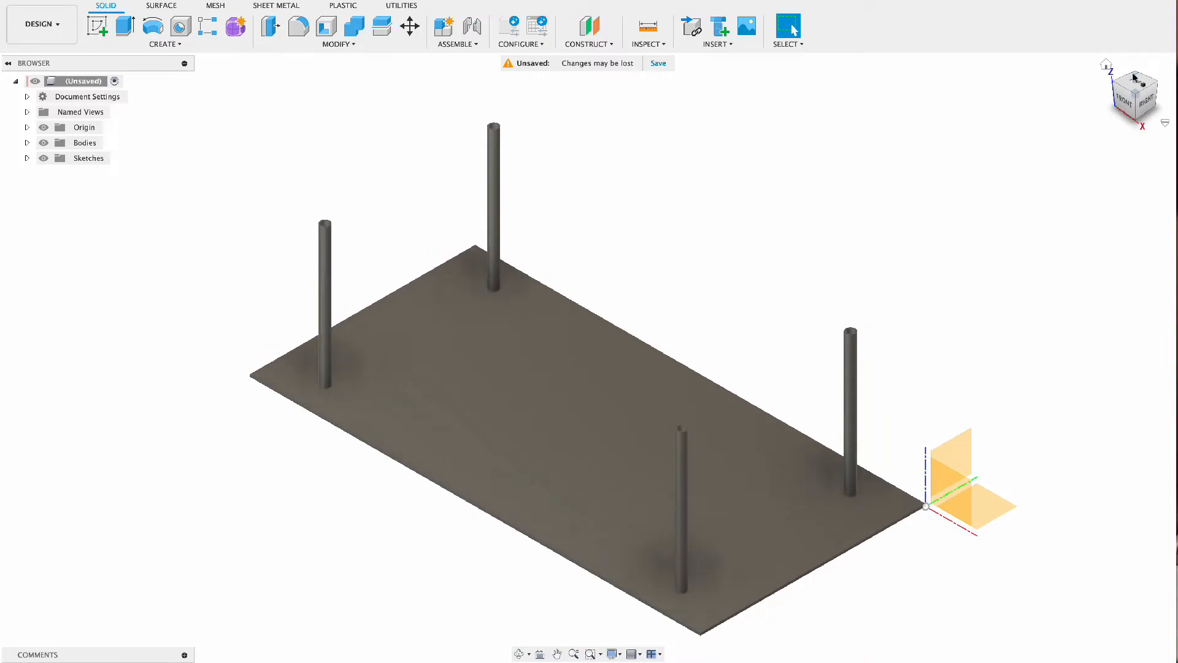
mouse_move(1134, 87)
mouse_down()
mouse_move(1114, 166)
mouse_move(1040, 181)
mouse_move(1133, 86)
mouse_up()
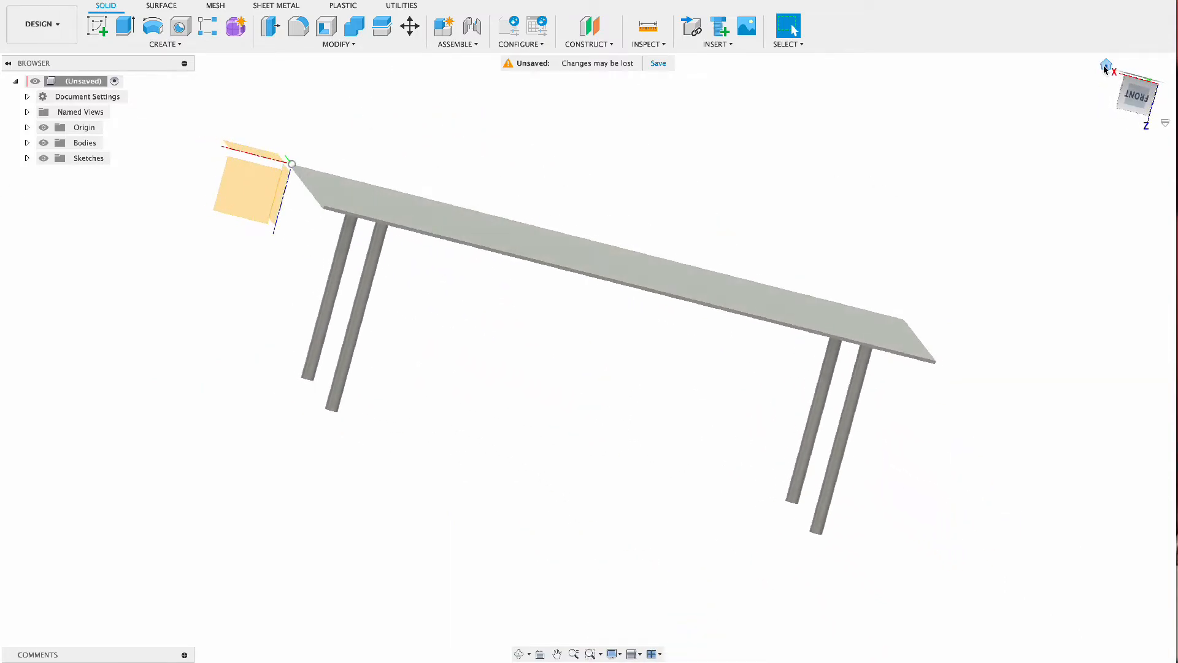
click(1105, 67)
click(1132, 84)
click(16, 24)
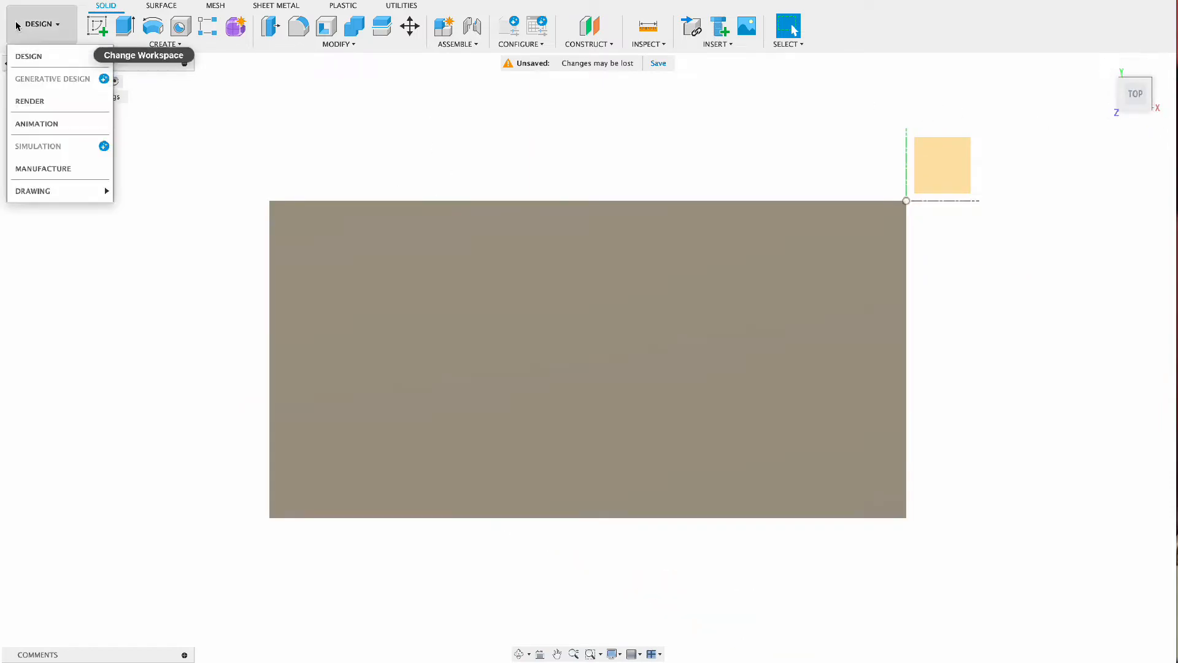
click(29, 101)
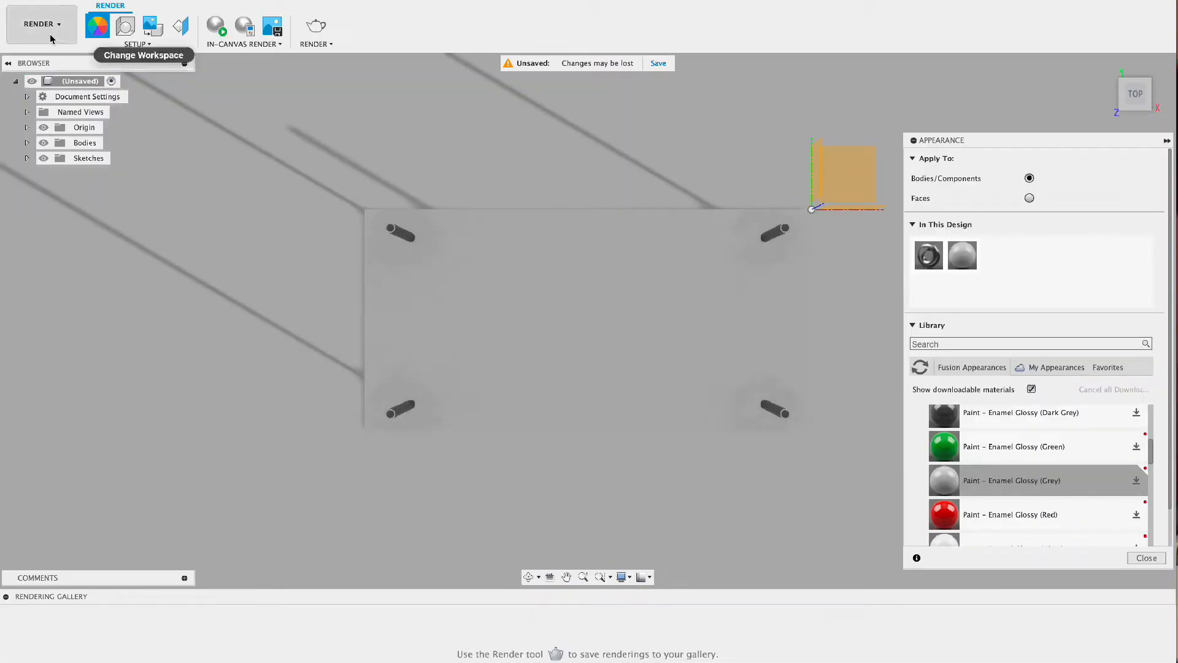
click(50, 38)
click(41, 62)
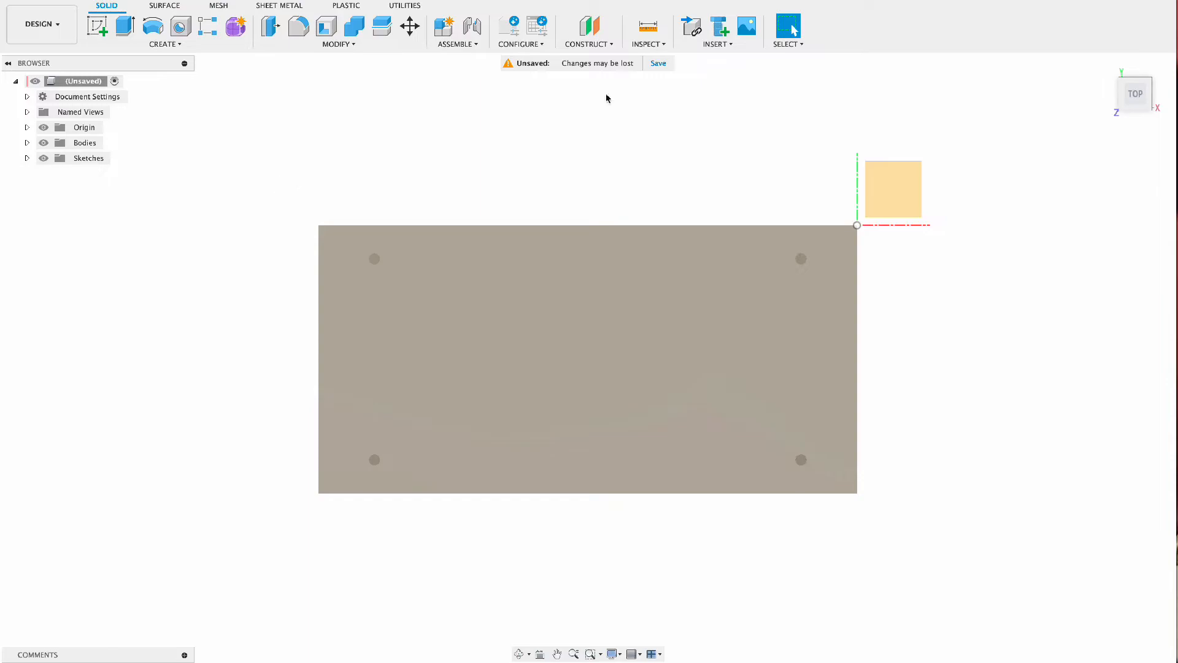
Measure the distance between the two upper legs along the table's length
click(649, 44)
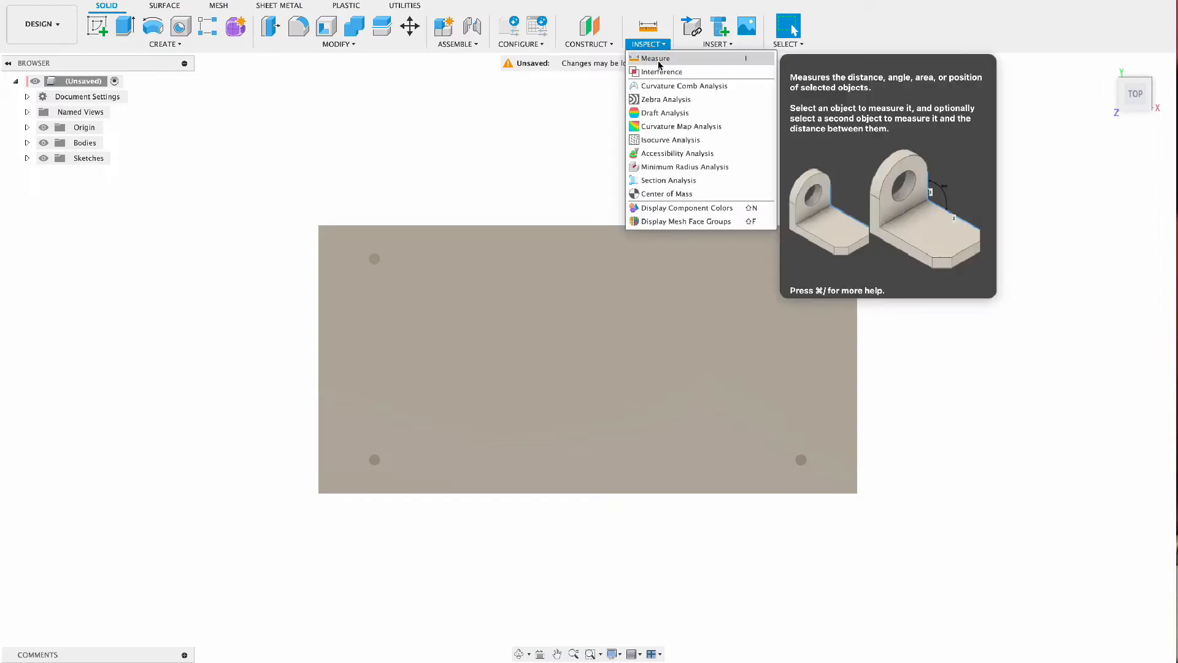
click(663, 68)
click(380, 259)
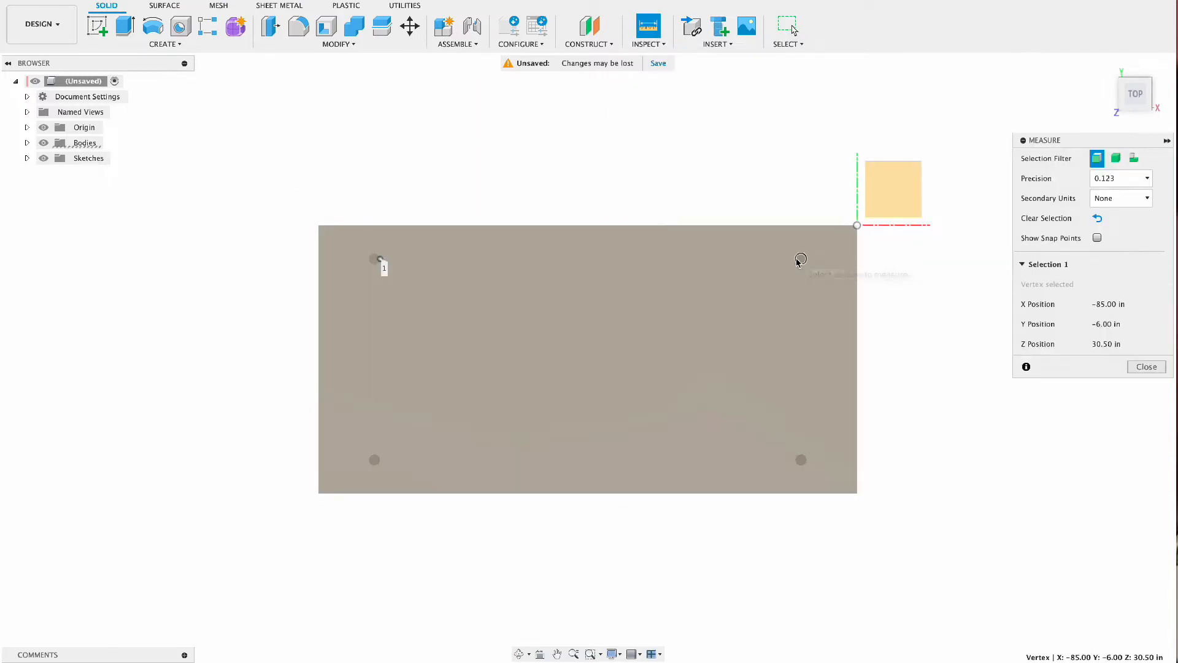
click(799, 259)
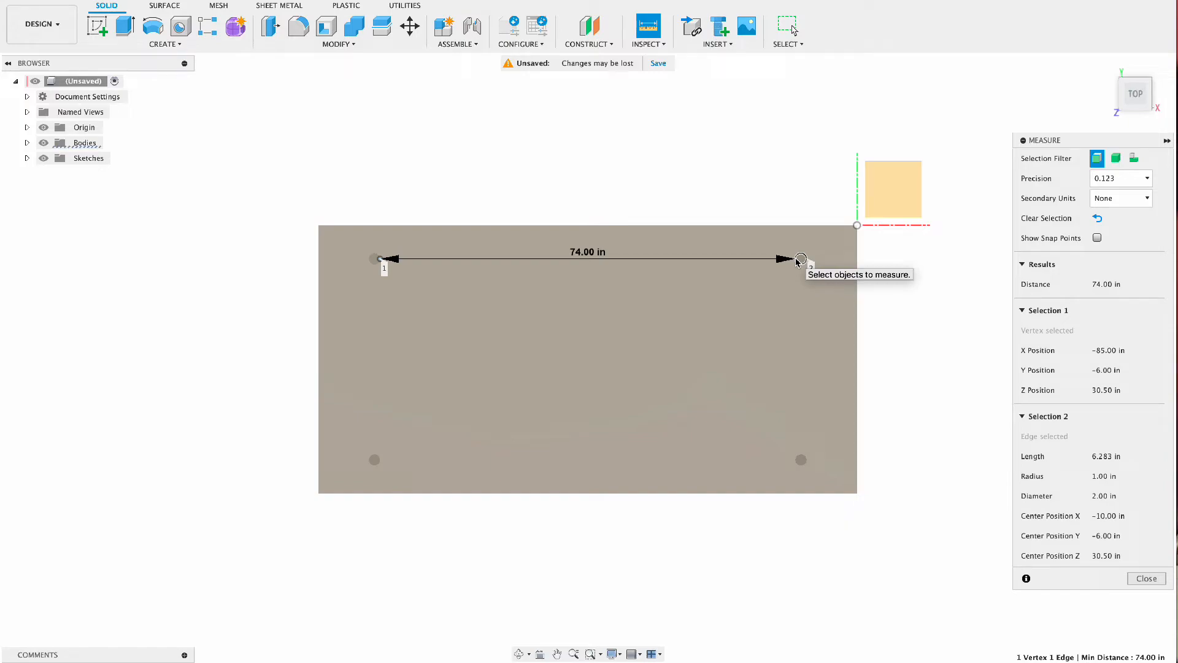
key(Escape)
Measure the distance between the two left legs across the table's width
click(648, 26)
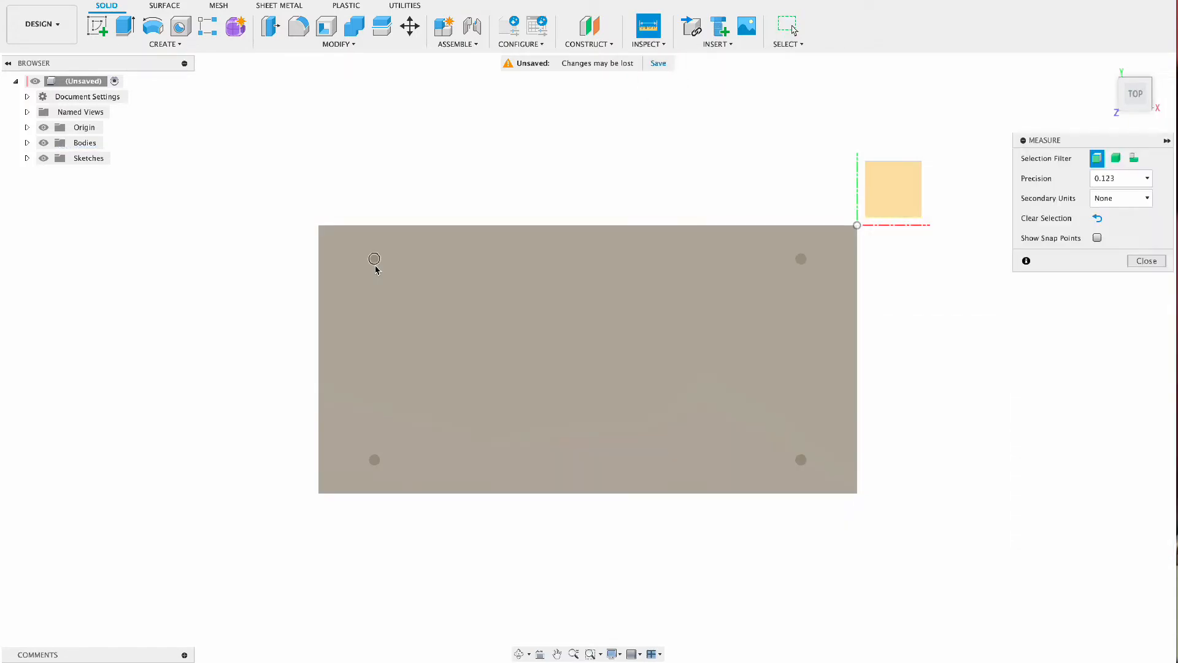
click(375, 265)
click(374, 459)
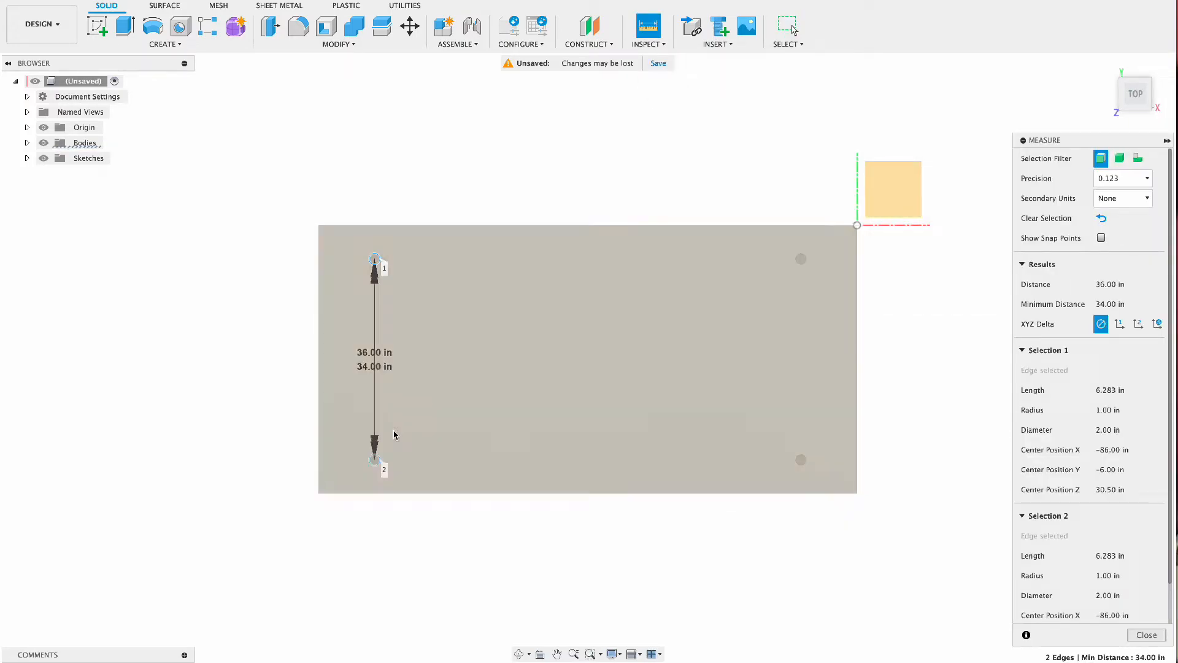
key(Escape)
Recheck the spacing of the two left legs at closer range and close the measurement
click(651, 44)
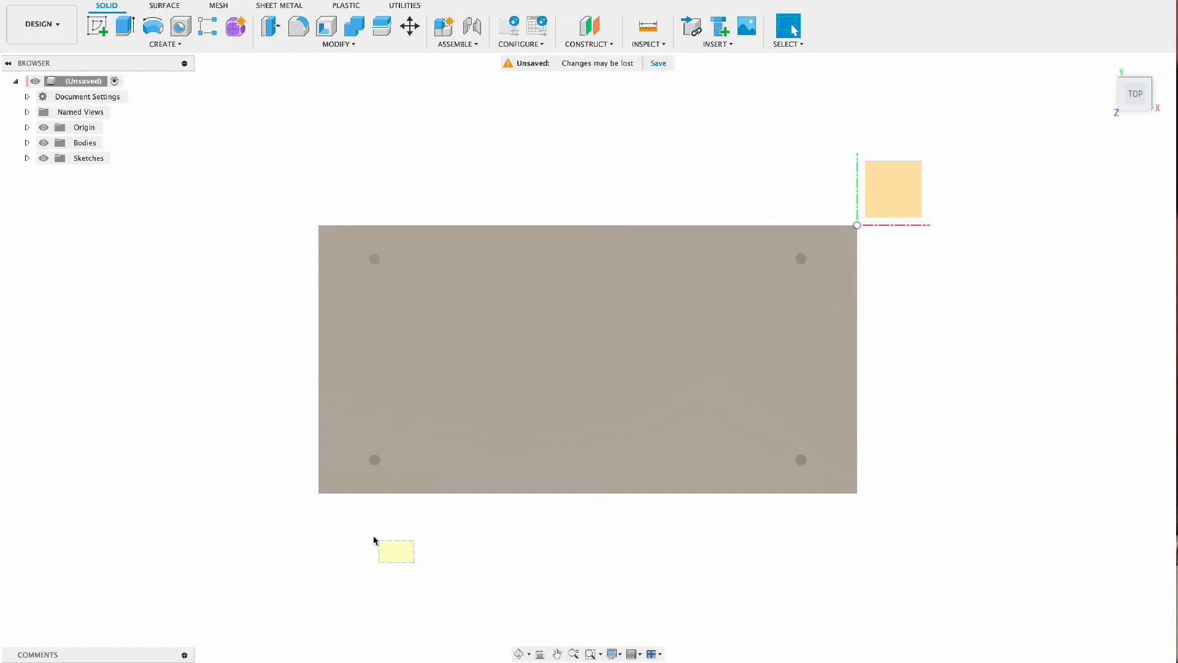
drag(464, 580, 468, 632)
click(557, 654)
drag(471, 478, 756, 490)
key(Escape)
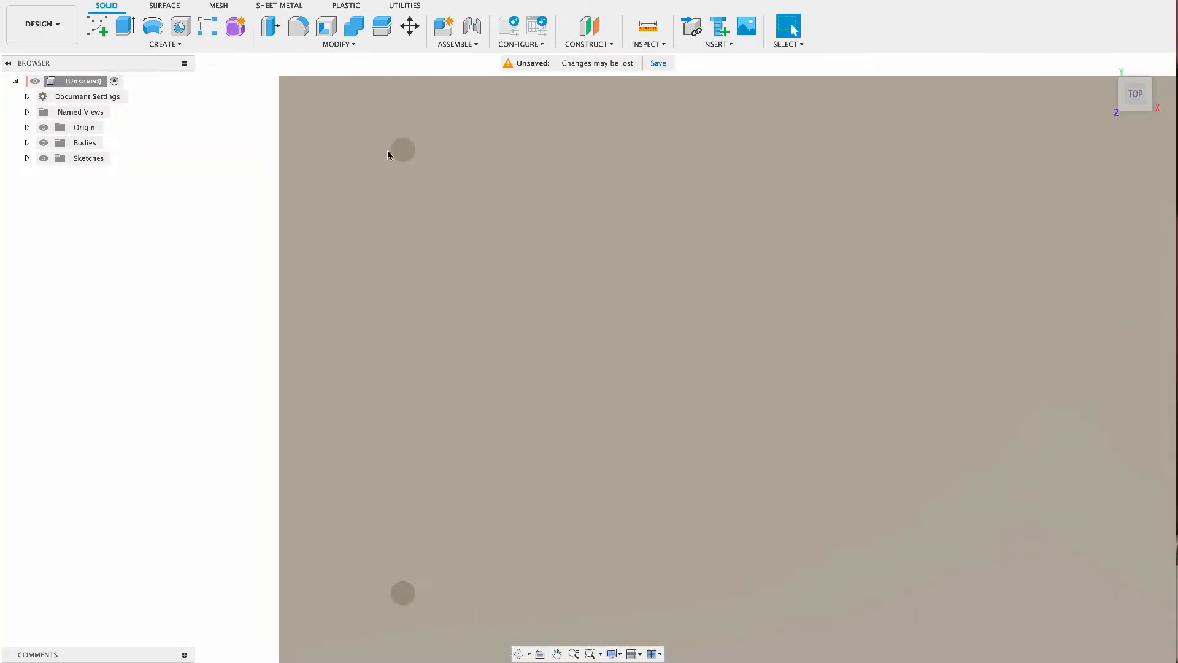
click(650, 44)
click(652, 59)
click(403, 162)
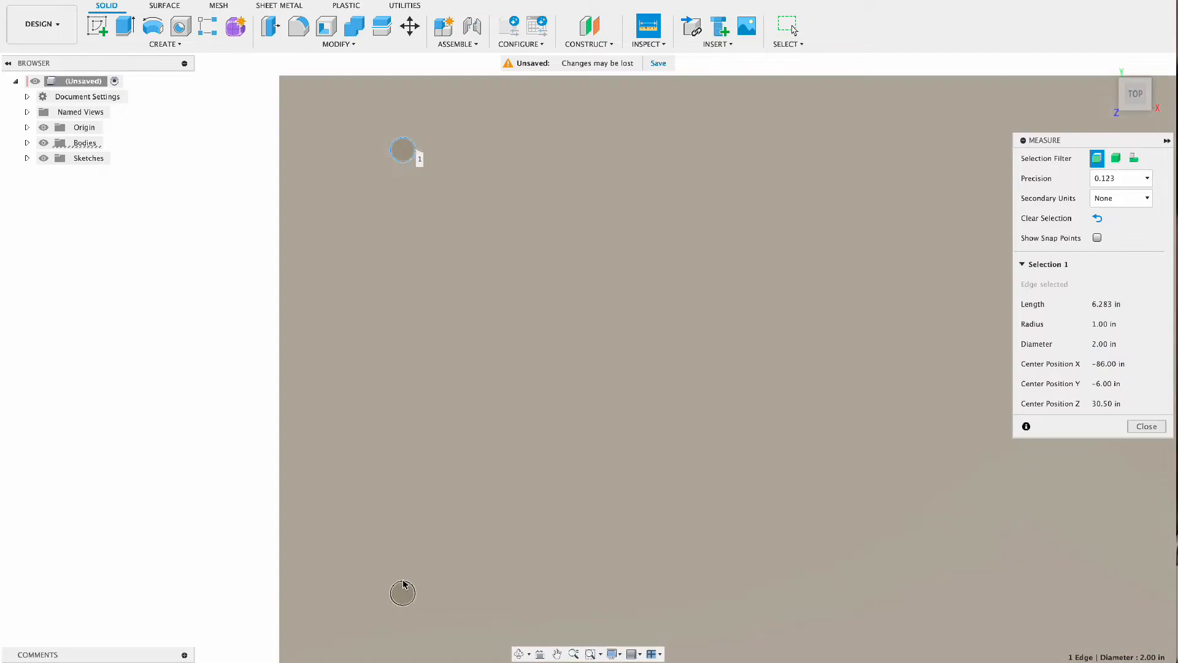
click(402, 593)
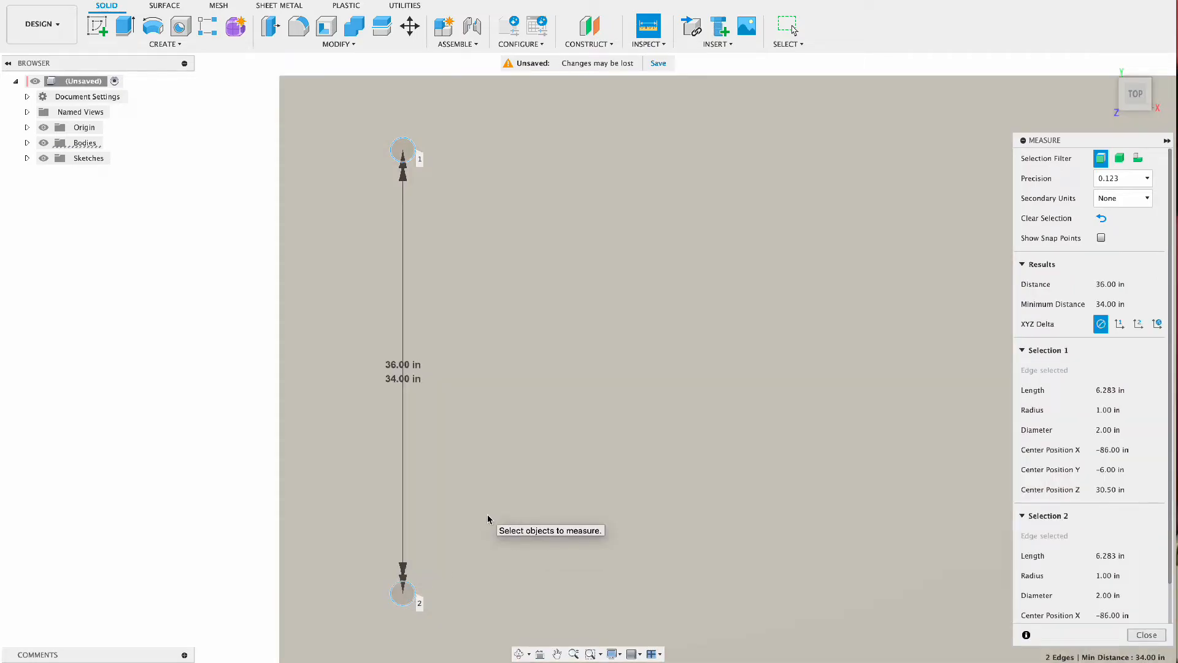
click(392, 382)
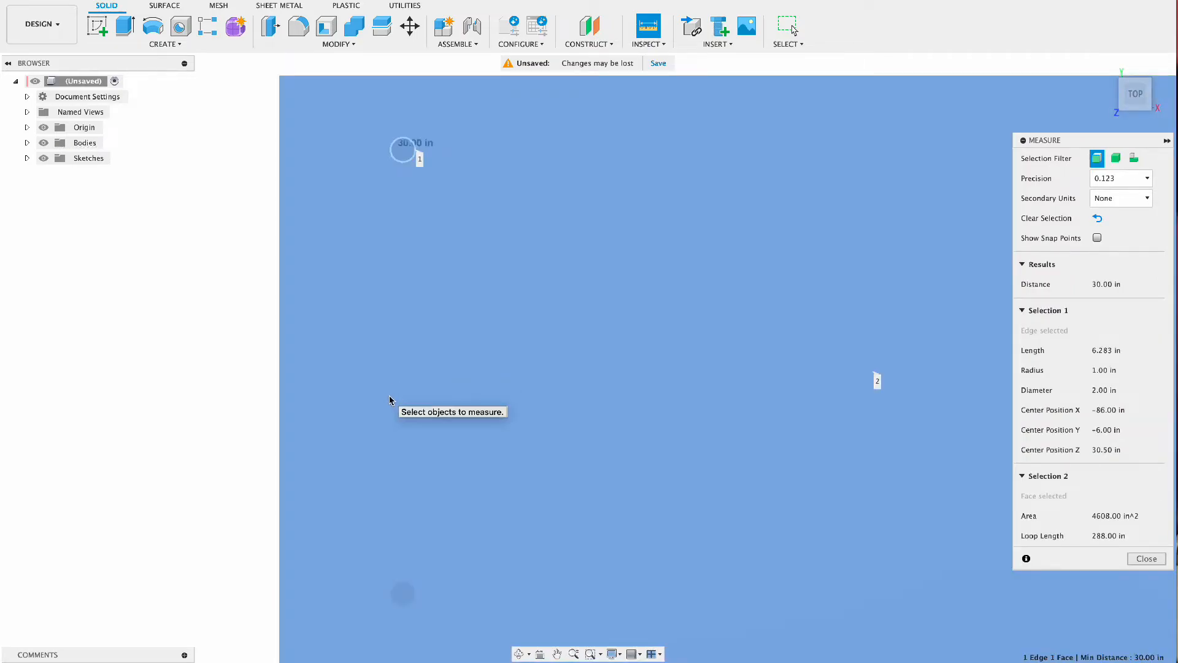
key(Escape)
Start a sketch on the tabletop's leg-side face and draw a 74 by 1.5 in rectangle between the two upper legs
middle_drag(389, 396, 313, 370)
click(1106, 64)
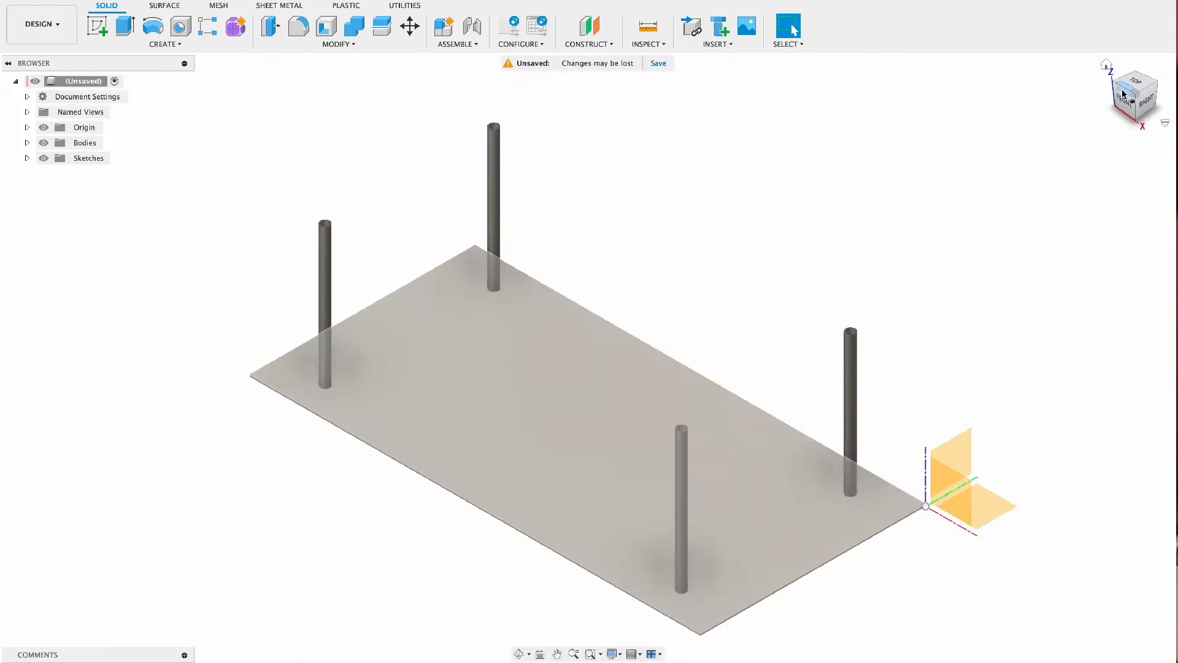
click(1133, 87)
click(104, 35)
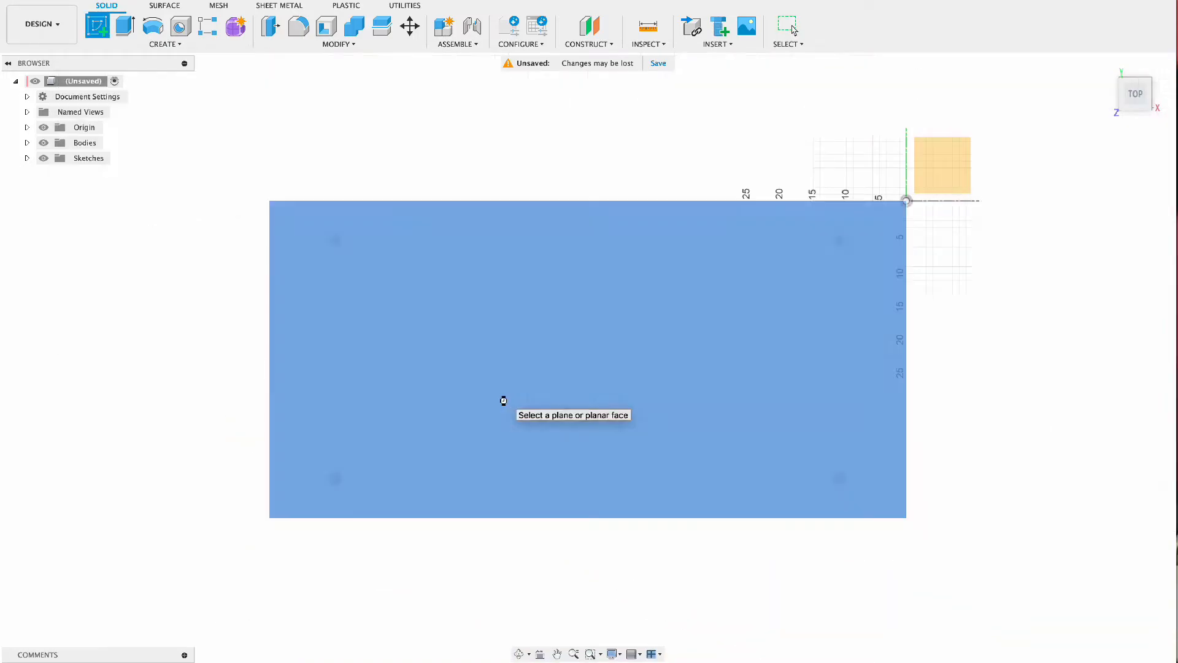
click(502, 400)
key(r)
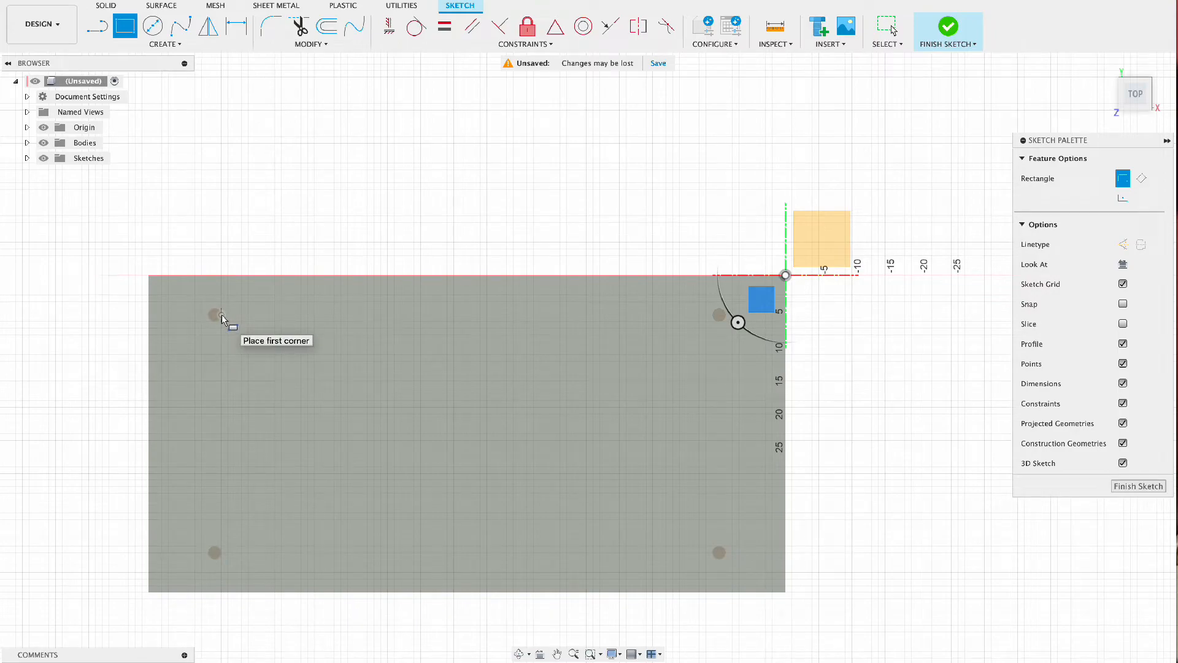
click(222, 316)
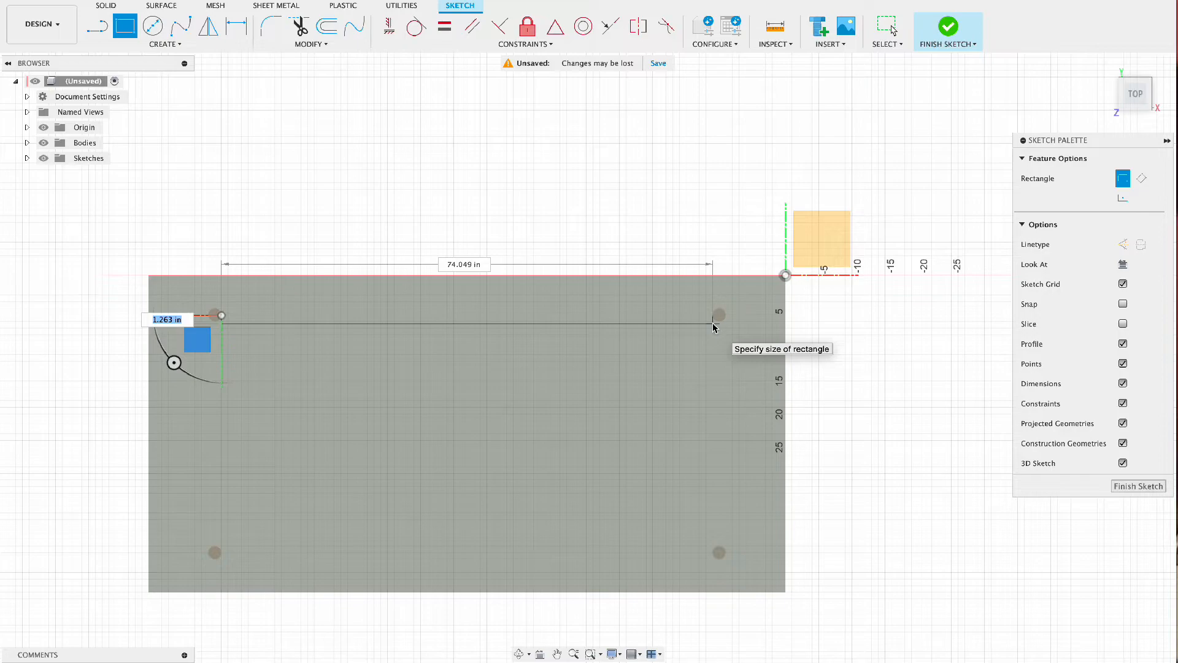
text(1.5)
key(Tab)
text(74)
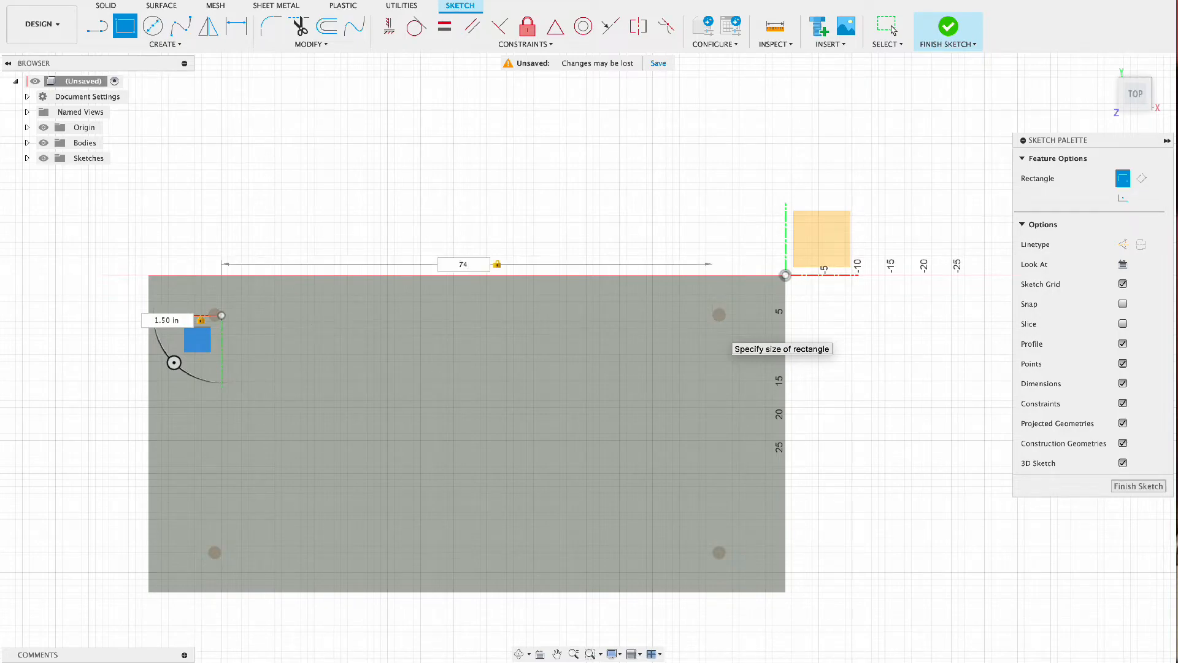
key(Return)
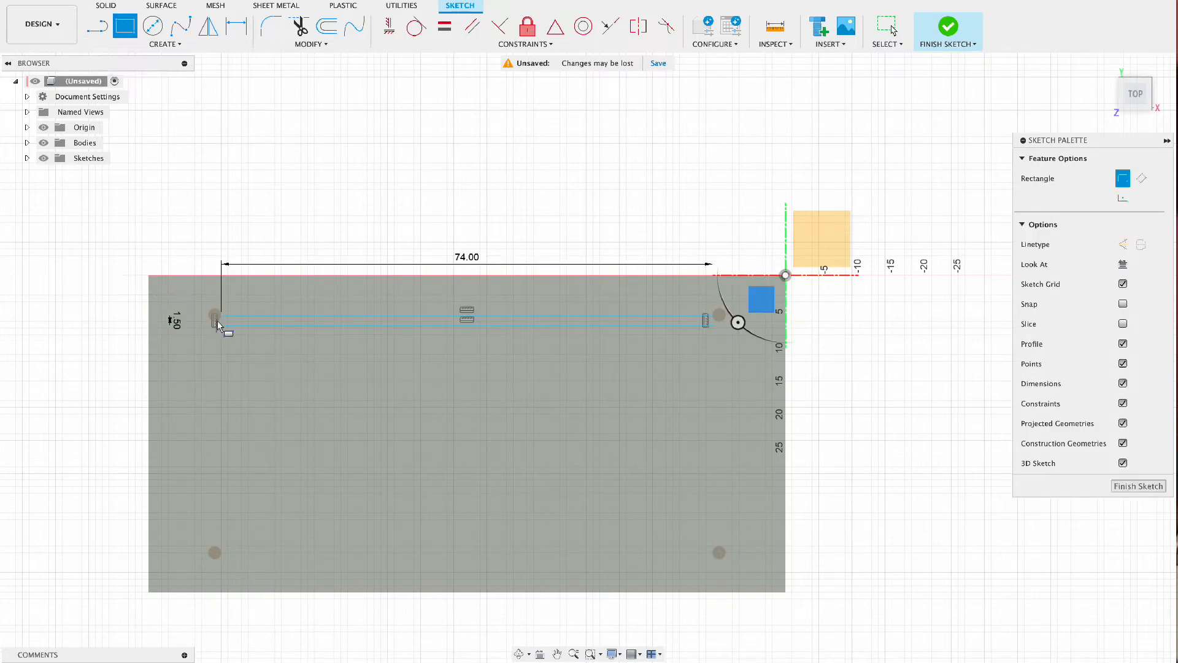
Draw a 74 by 0.1875 in rectangle from the same starting corner and finish the sketch
click(222, 316)
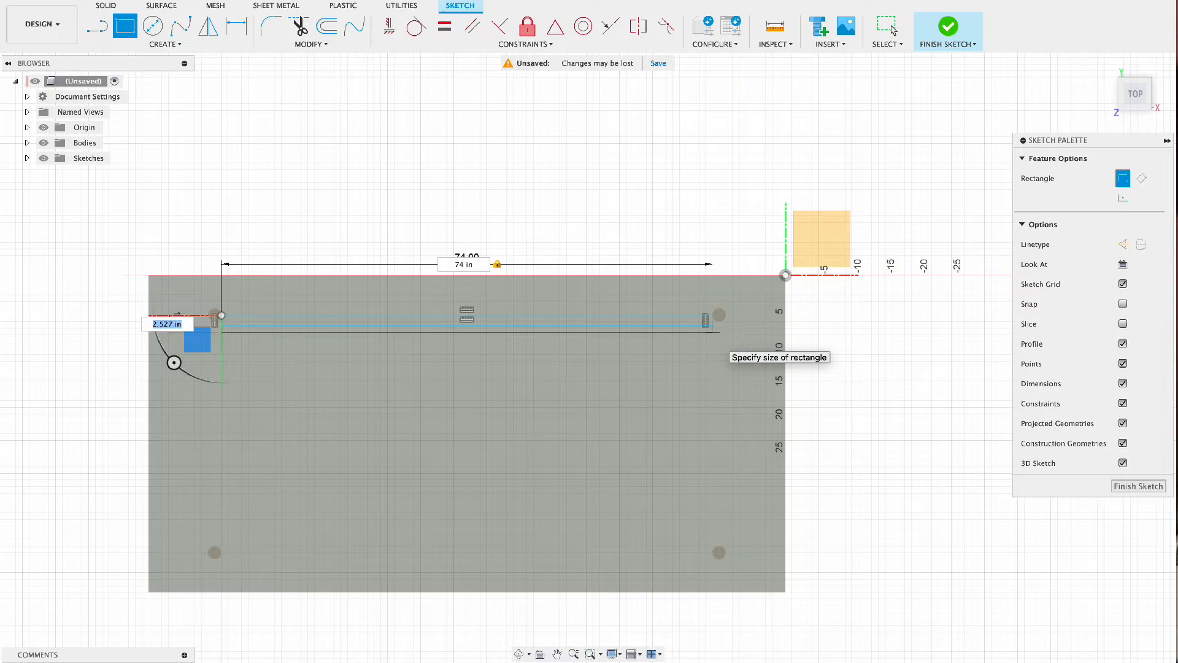
text(.1875)
key(Return)
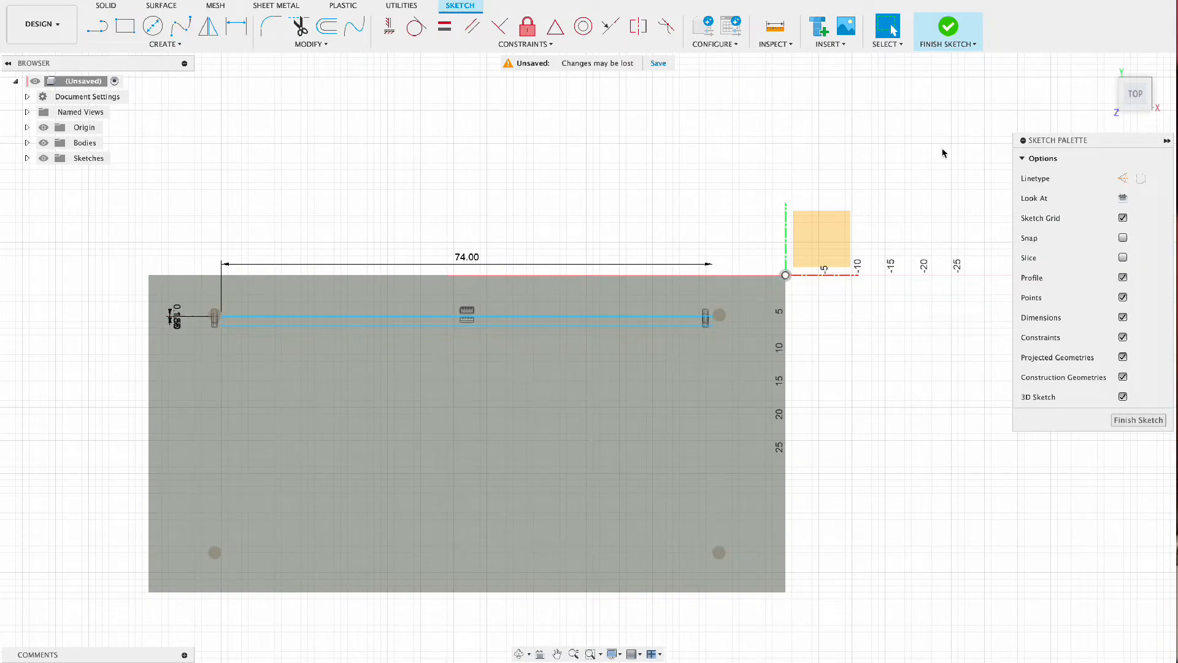
click(948, 28)
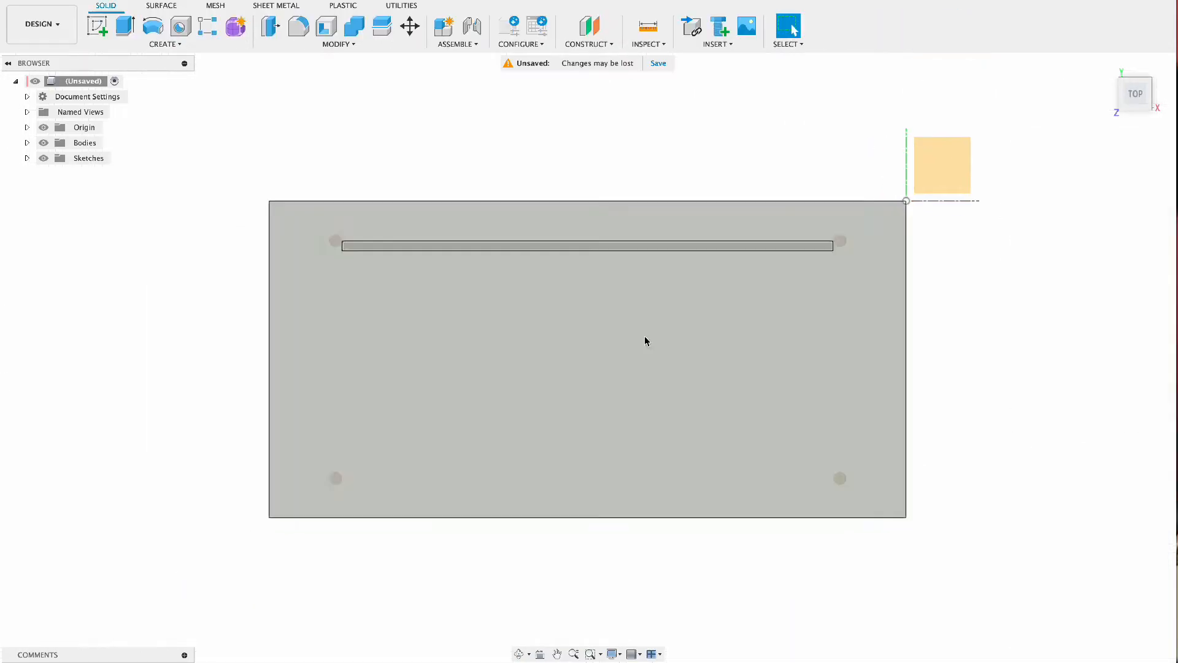
Extrude the thin 0.1875 in strip profile 1.50 in as a new body, away from the tabletop on the leg side
scroll(531, 460, up, 3)
scroll(531, 460, up, 2)
click(557, 654)
drag(483, 464, 512, 500)
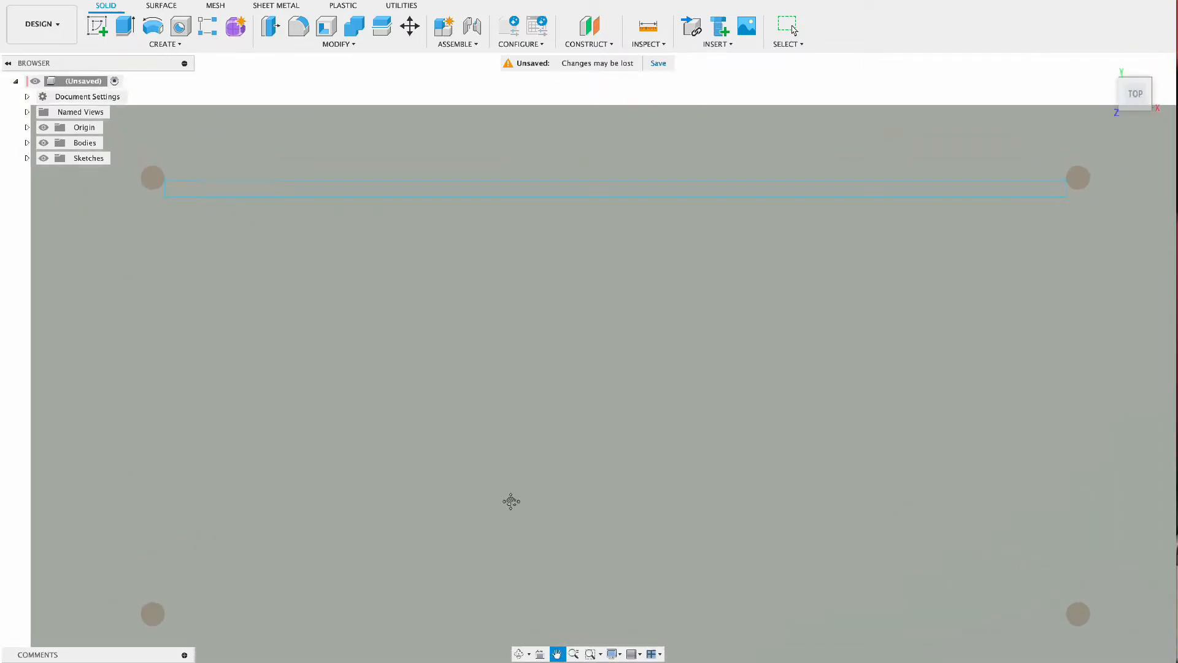
key(Escape)
drag(1136, 93, 1111, 89)
click(125, 26)
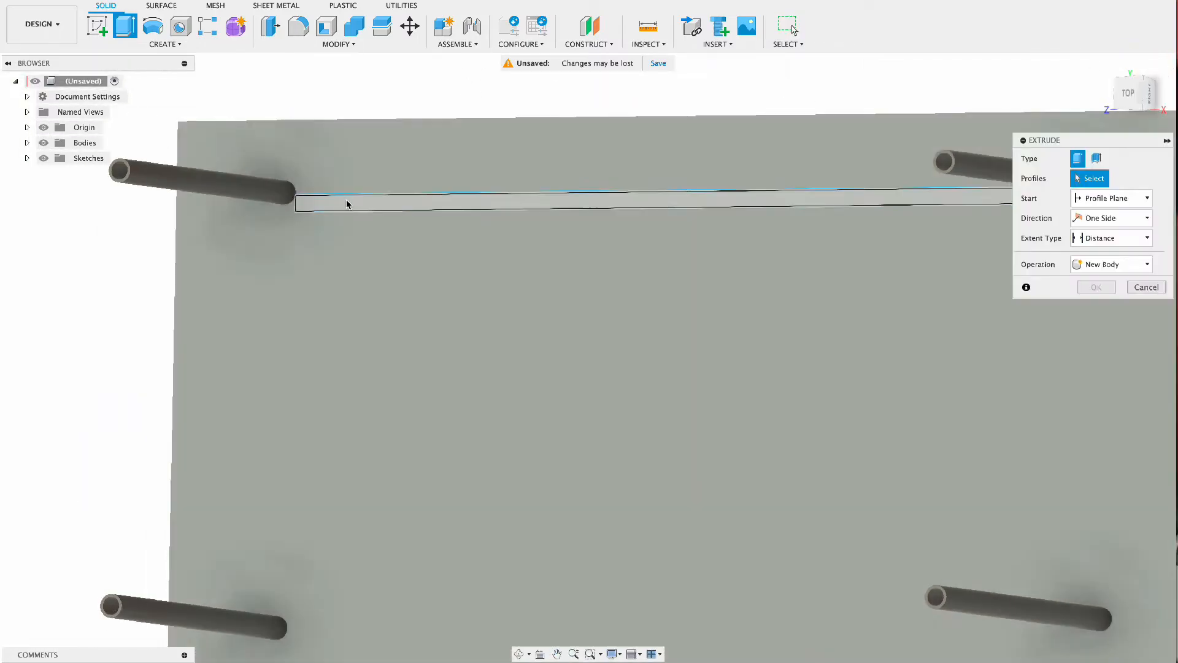
click(690, 191)
drag(689, 190, 669, 187)
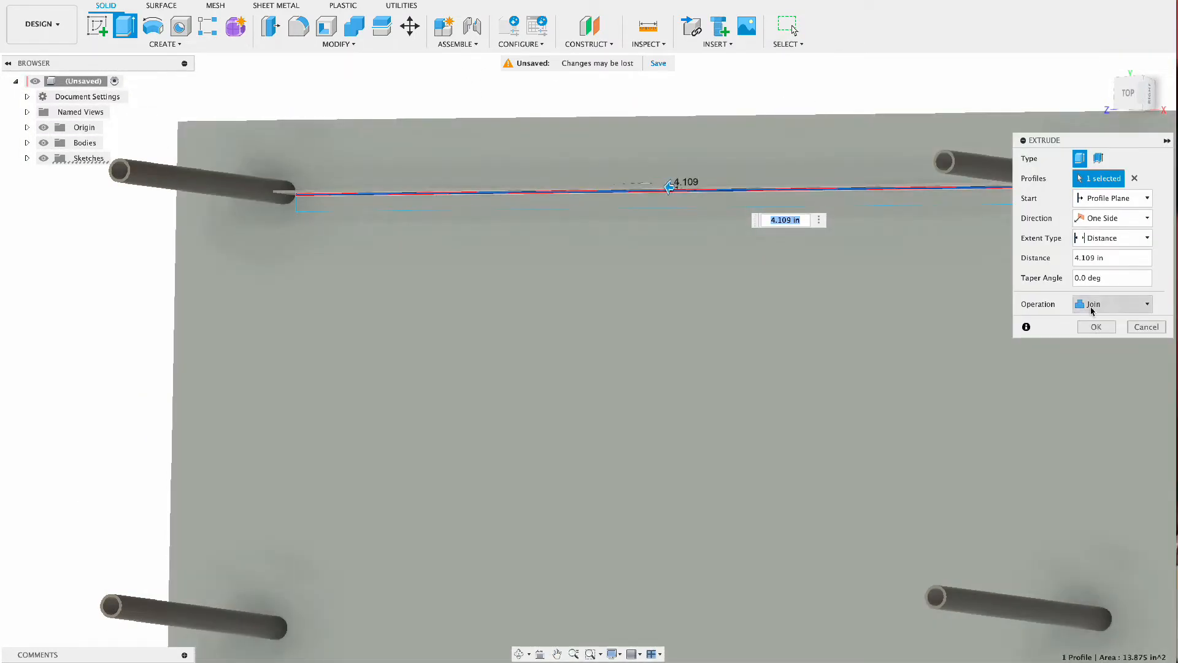
click(1112, 303)
click(1105, 360)
click(1106, 258)
text(1.50)
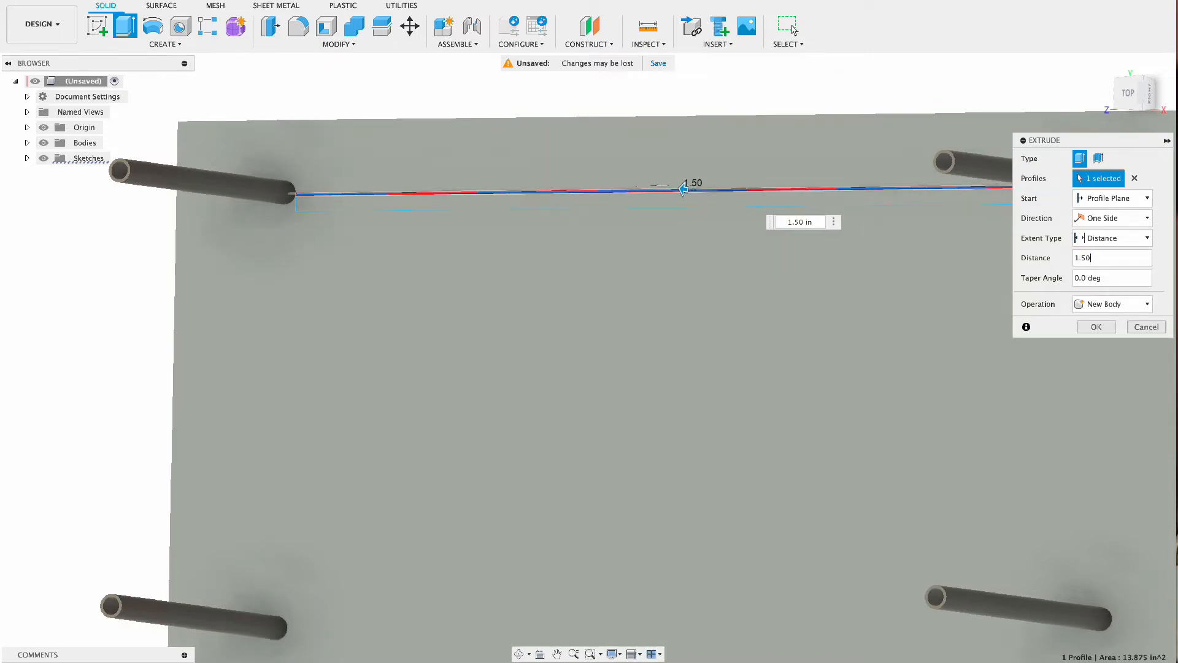
key(Return)
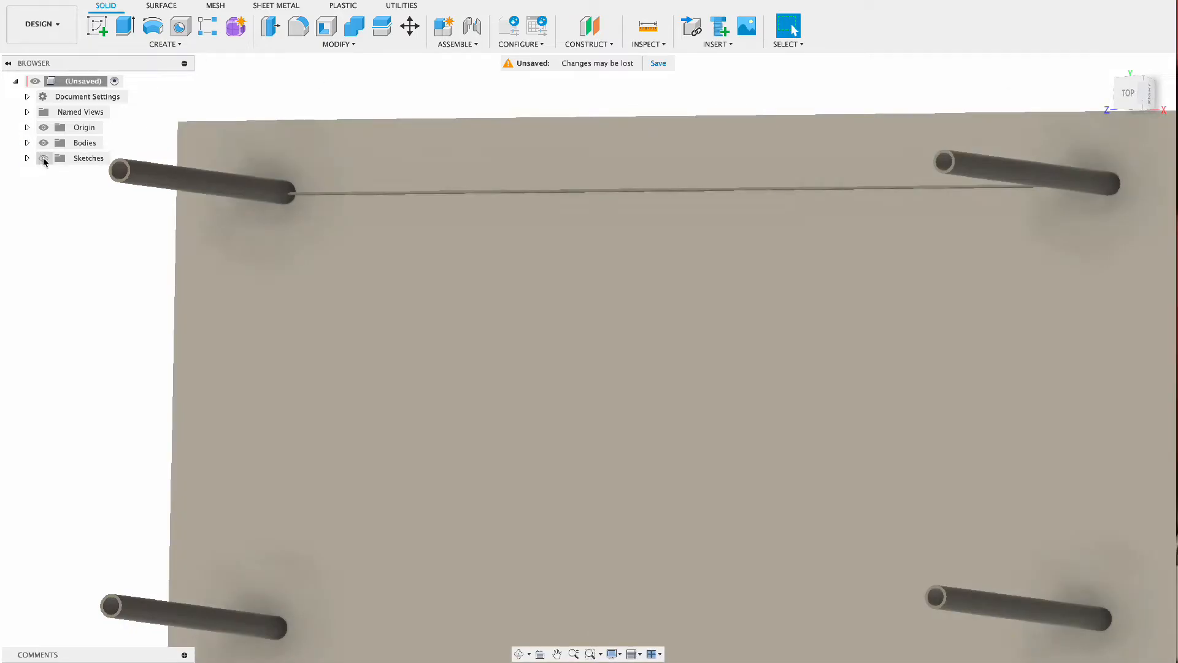
Show Sketch3 again and extrude the remaining wide strip profile 0.1875 in as a new body
click(27, 159)
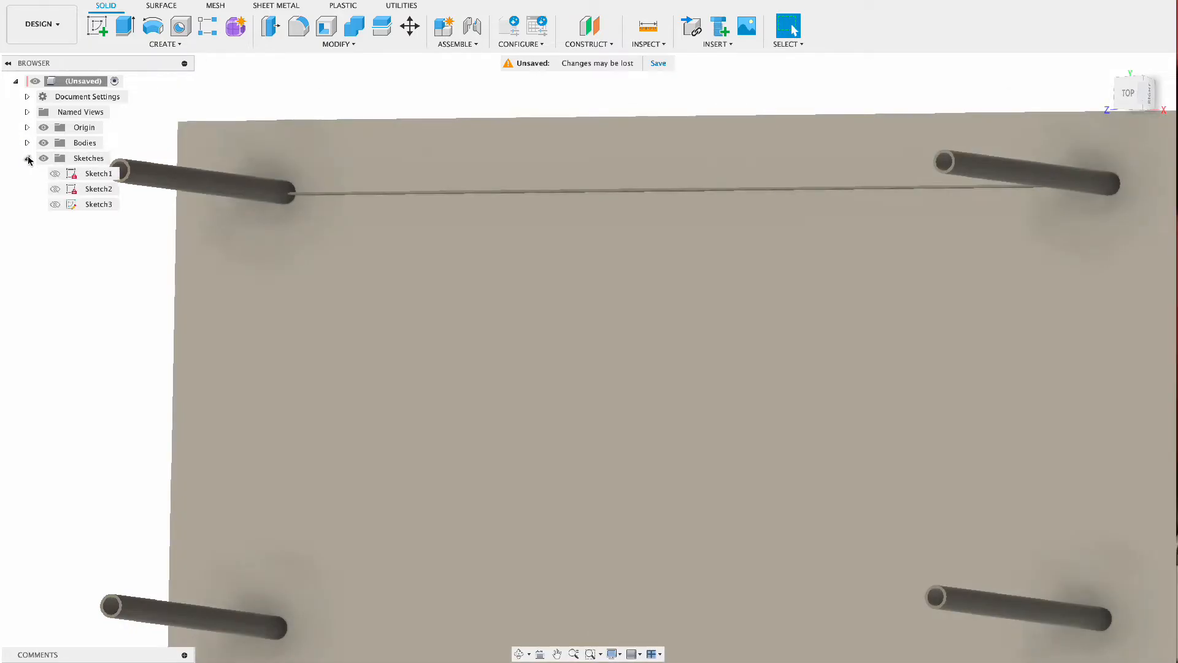
key(e)
click(650, 204)
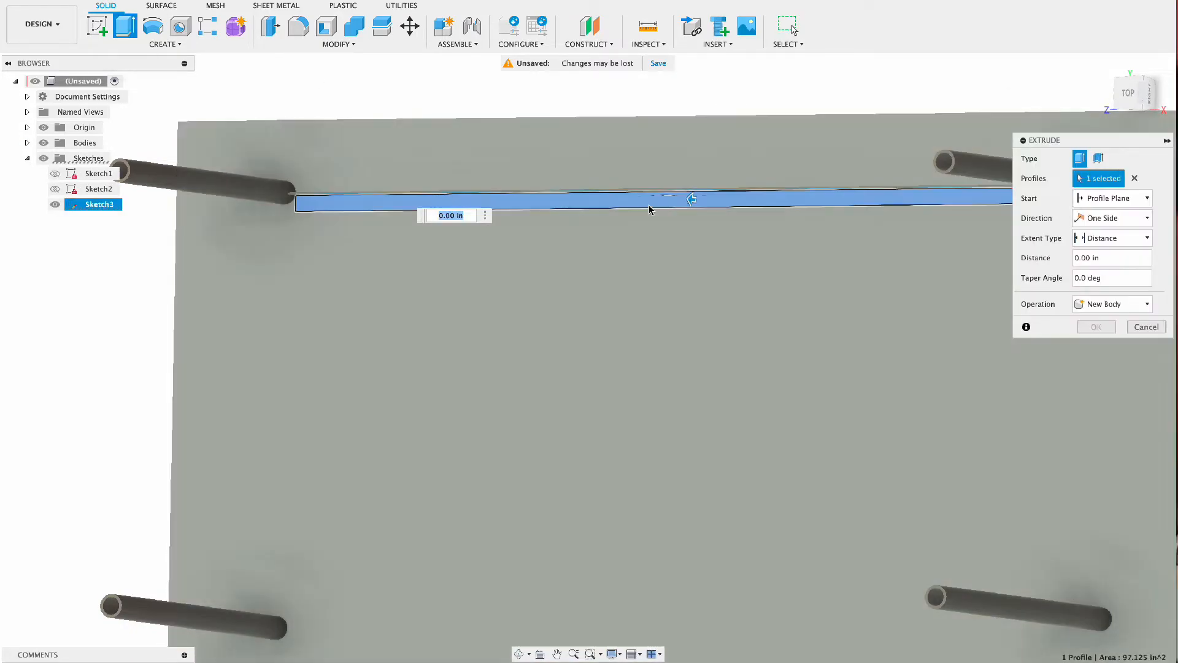
click(1112, 303)
click(1098, 360)
click(1080, 258)
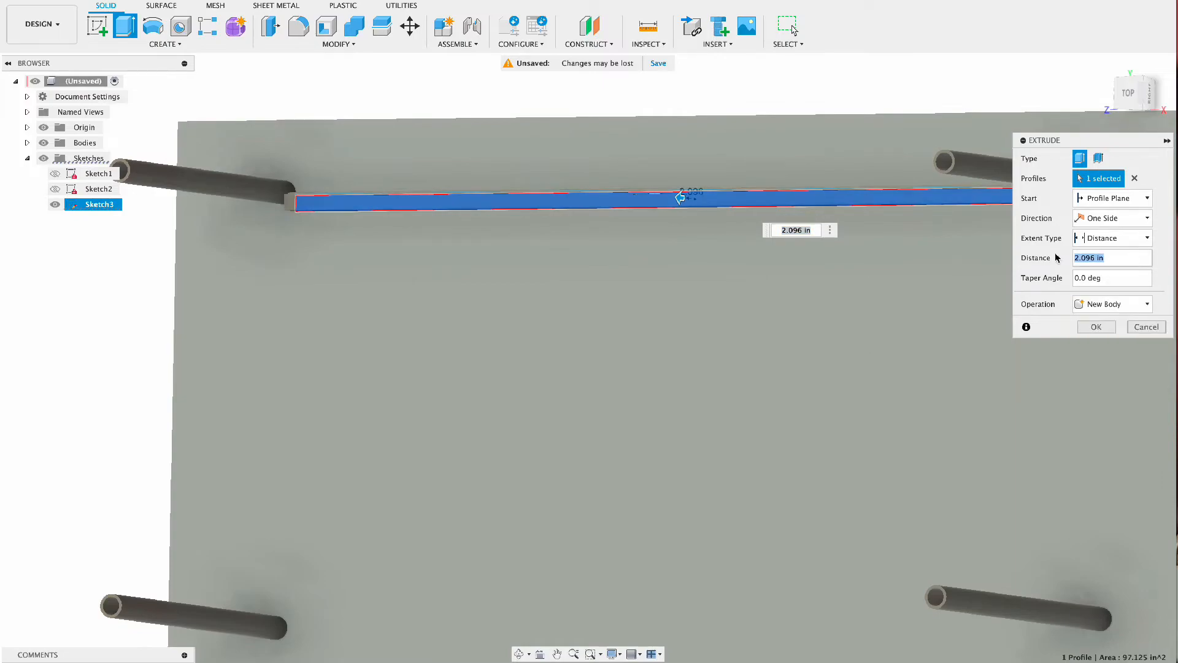
text(.1875)
key(Return)
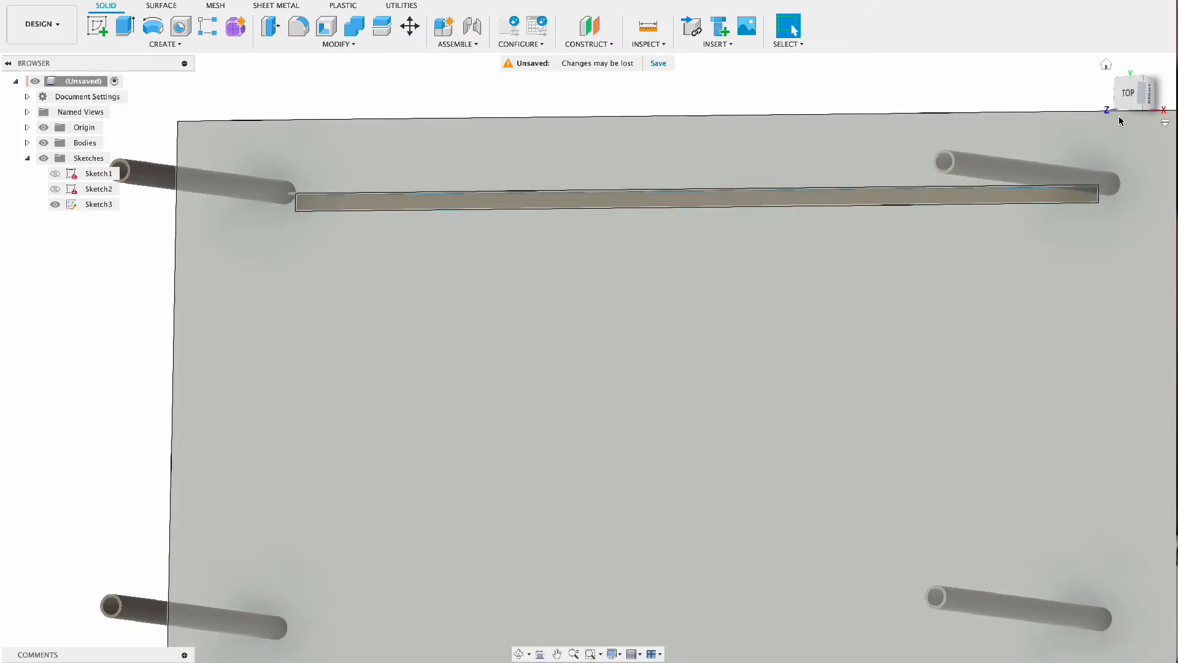
Combine the flat and upright strips by joining them into a new component, keeping the tool bodies
drag(1144, 96, 1121, 96)
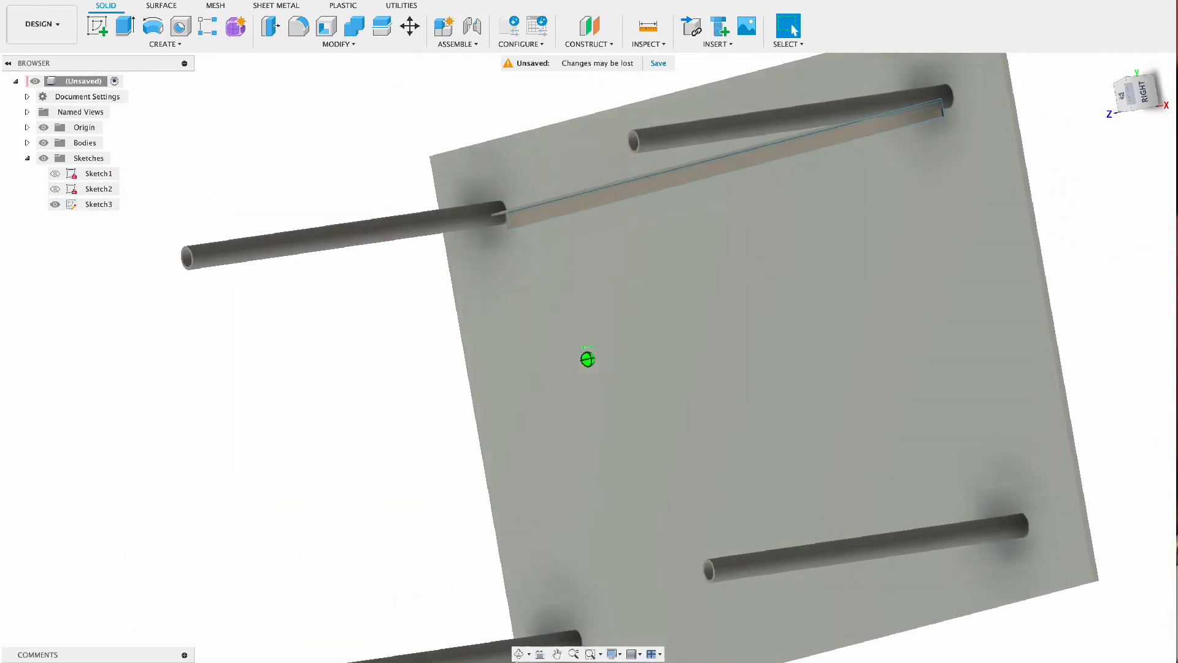
click(354, 26)
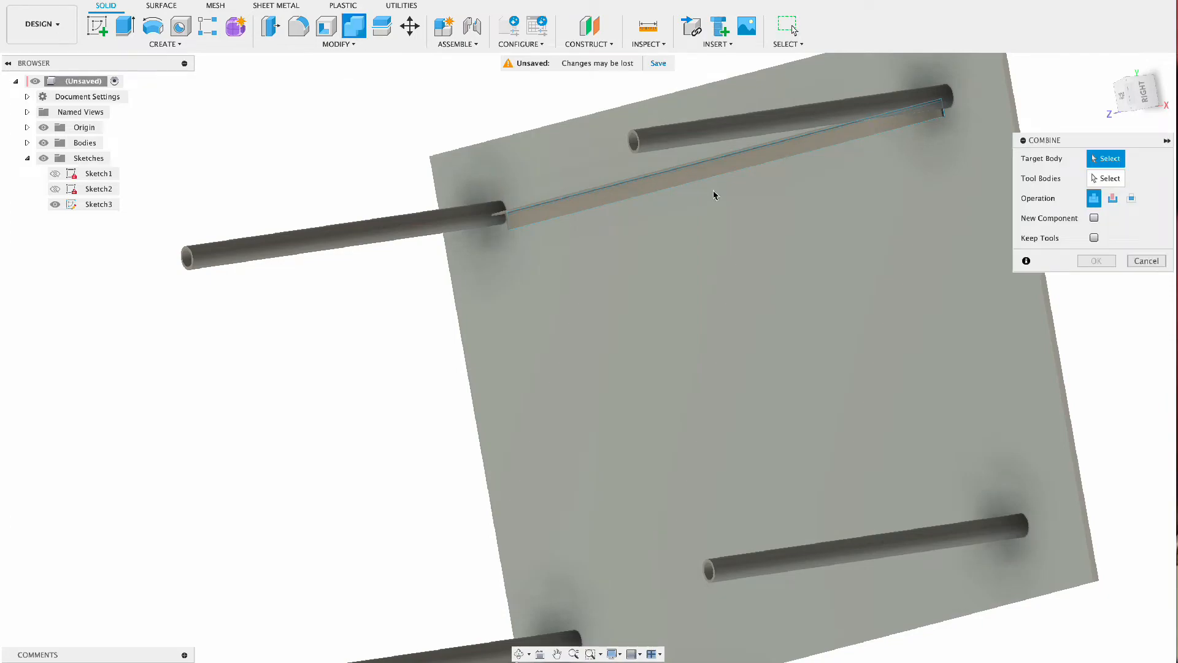
click(1094, 237)
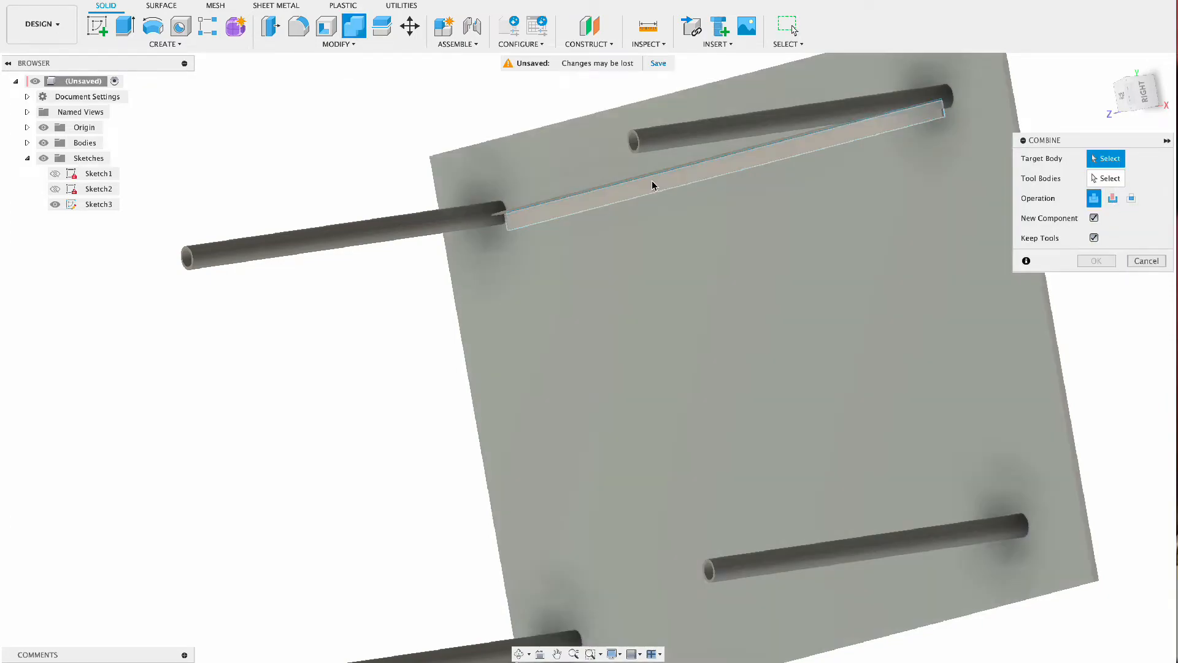
click(653, 185)
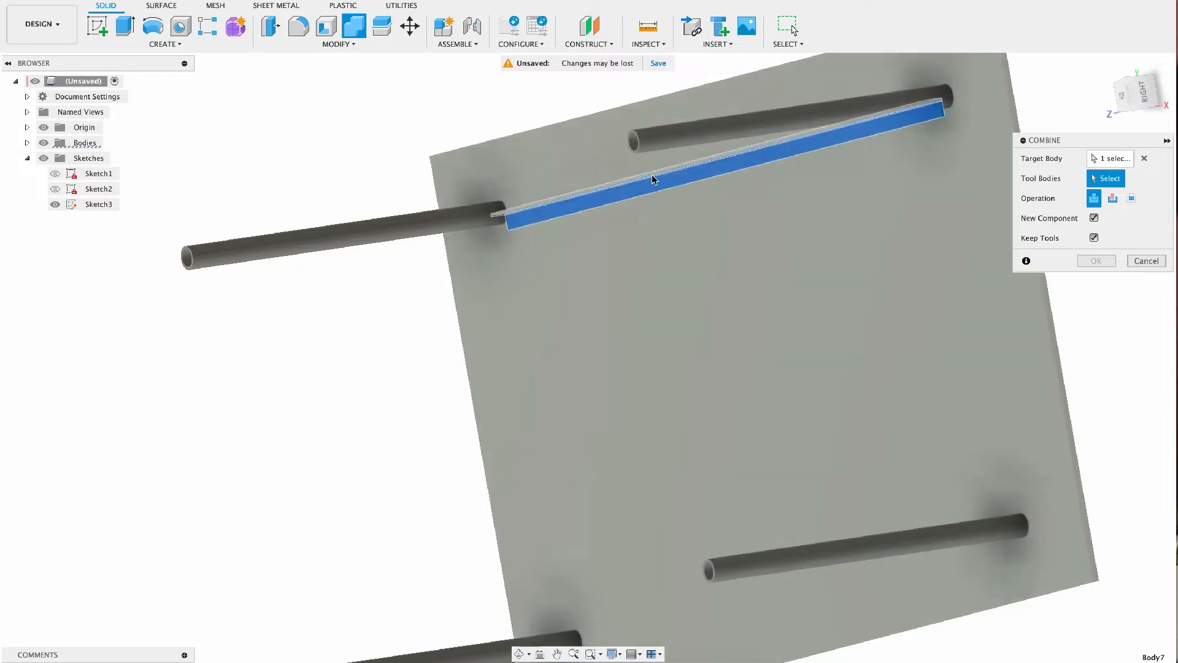
click(652, 177)
click(1099, 262)
Copy the long rail's two bodies, rotate the copy 180 degrees and move it -35.858 in to the opposite long side
drag(1142, 92, 1070, 93)
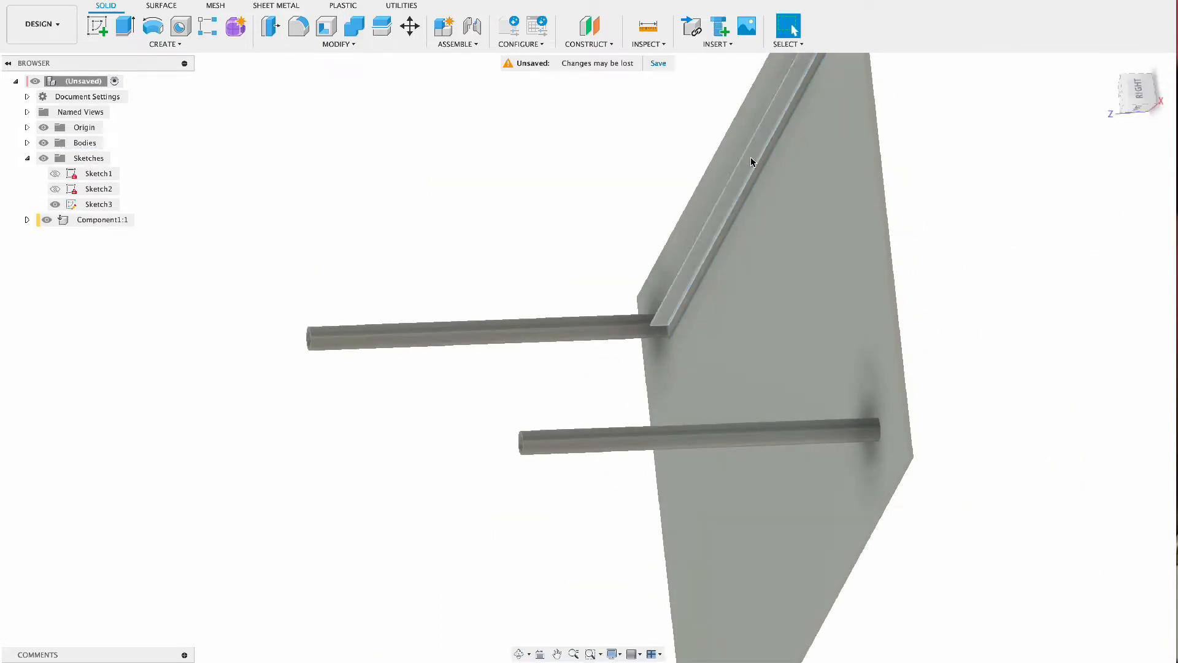
click(409, 28)
click(1120, 159)
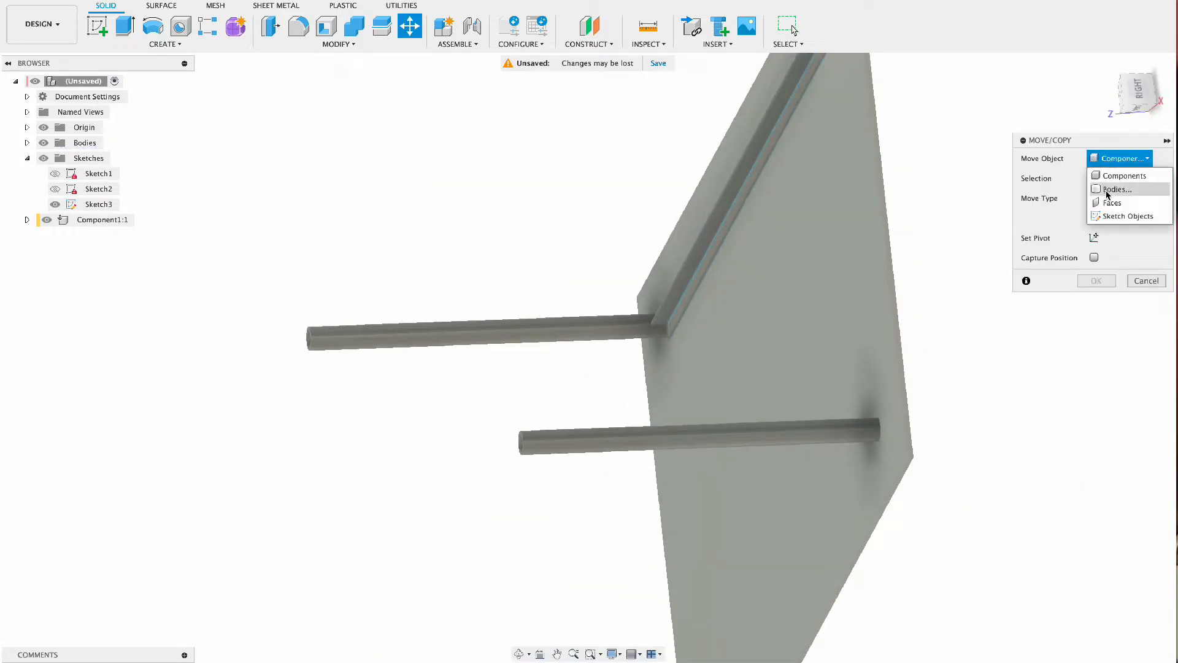
click(1106, 191)
click(743, 187)
click(742, 188)
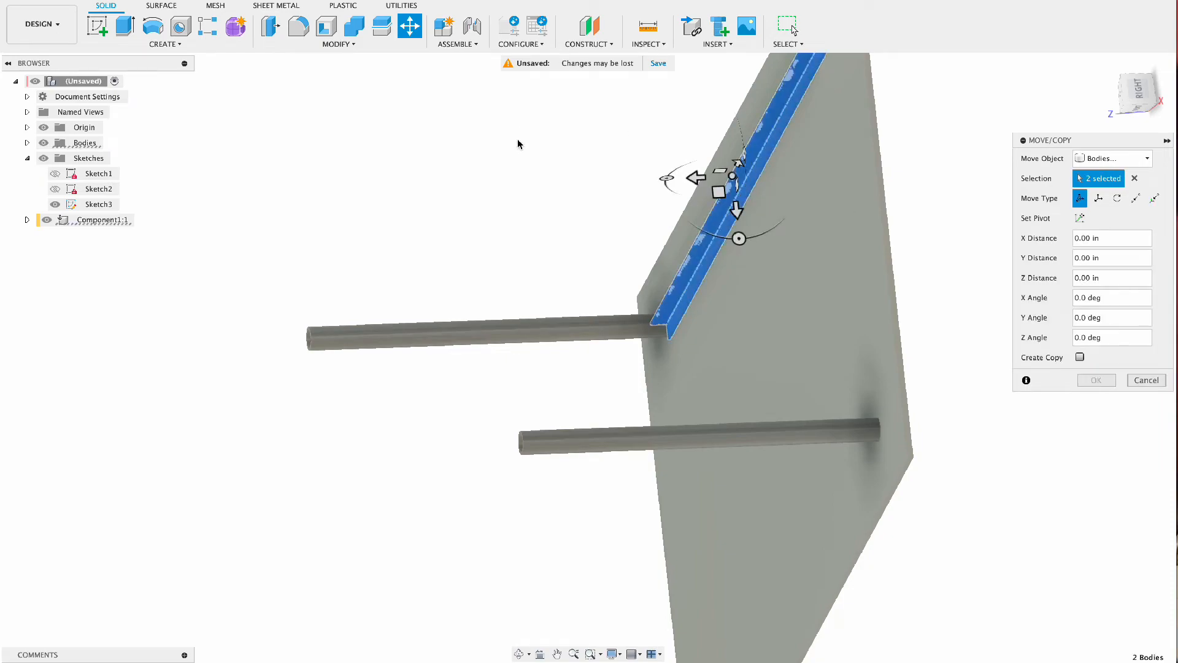
click(1080, 356)
click(1105, 66)
click(1136, 82)
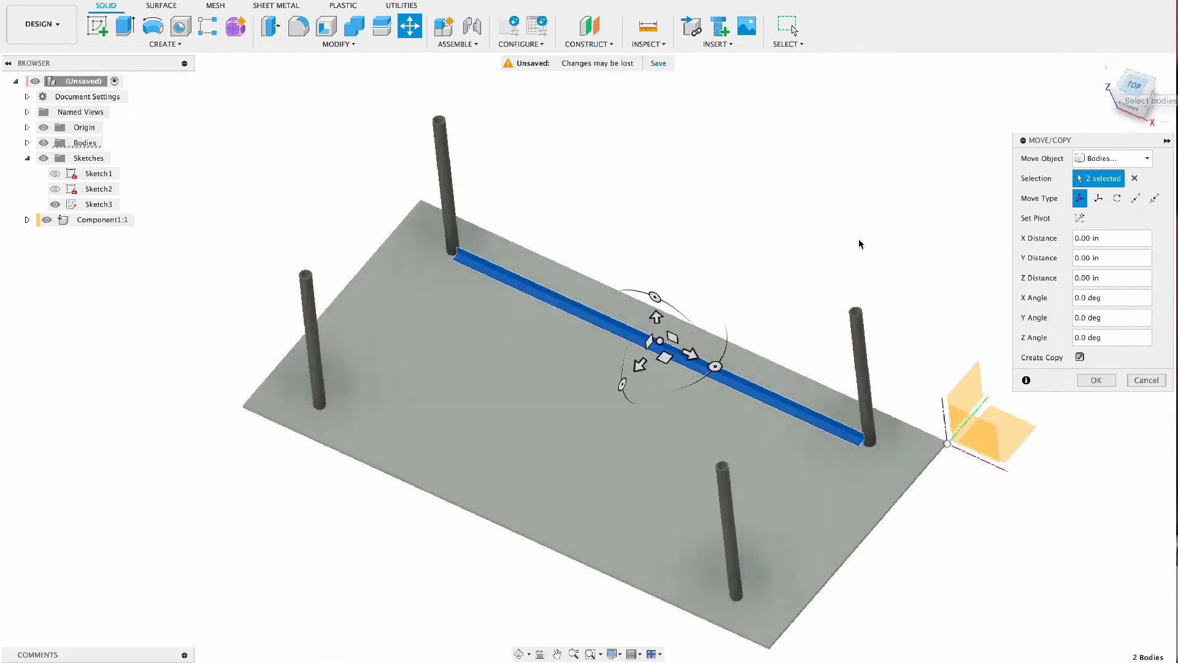
drag(655, 242, 518, 242)
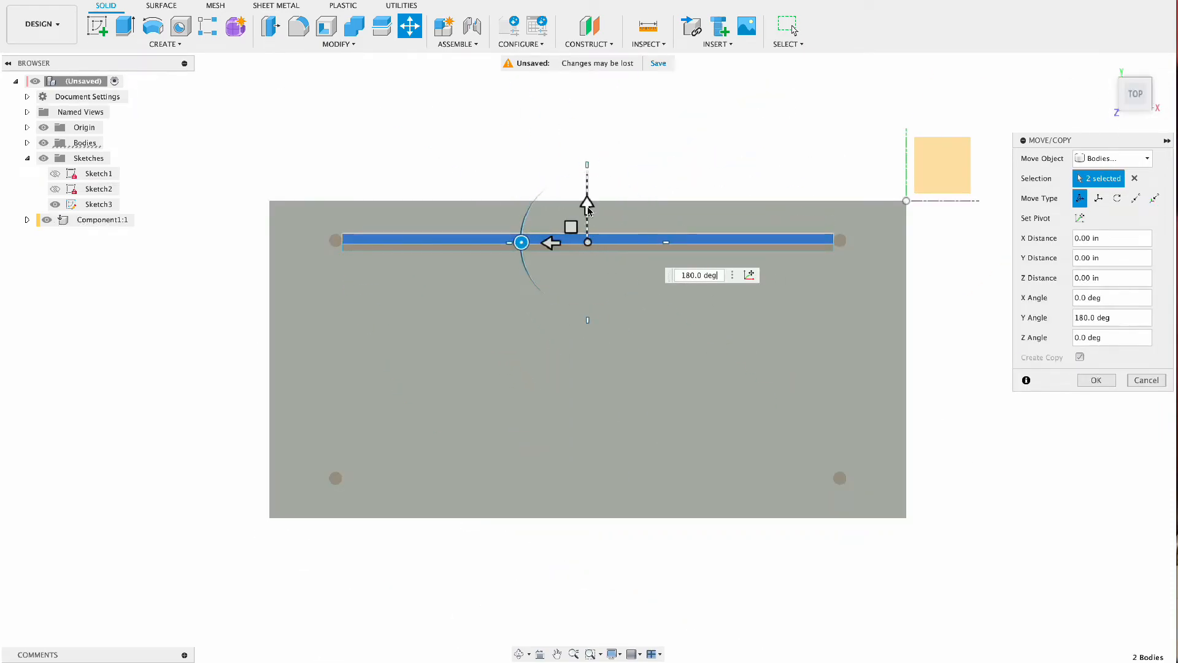
drag(587, 206, 543, 449)
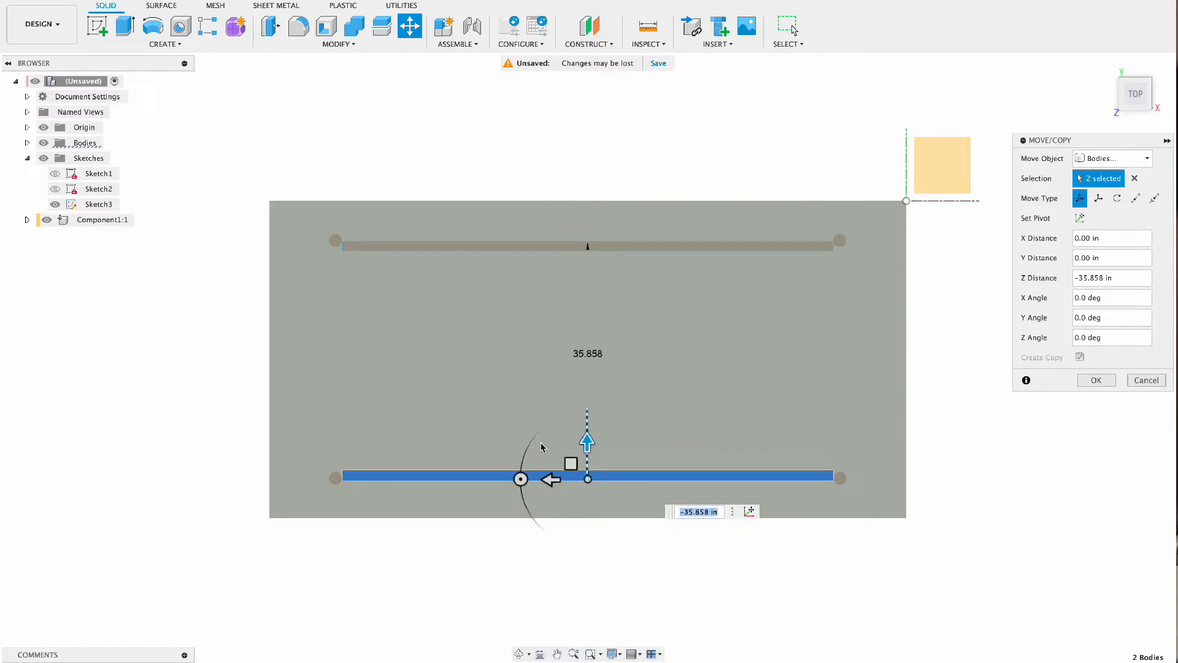
click(1096, 381)
Move both bodies of the original long rail 0.194 in outward toward the tabletop's nearby long edge
click(409, 26)
click(505, 246)
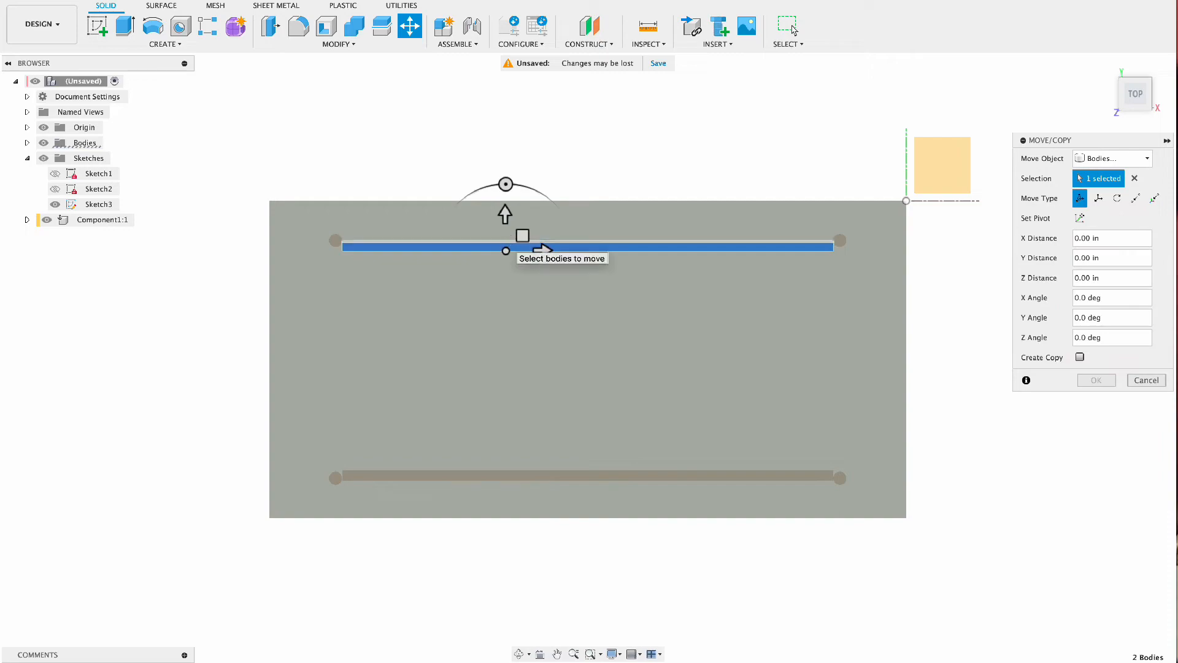
click(506, 241)
drag(502, 214, 502, 212)
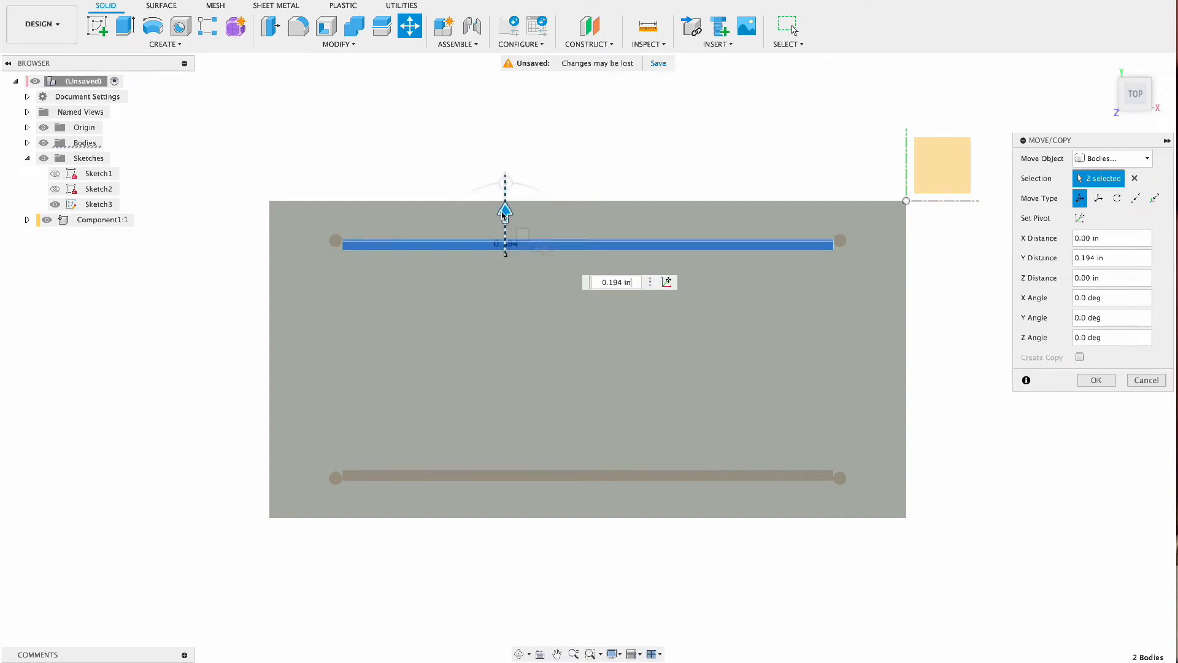
click(1096, 381)
mouse_move(1134, 95)
mouse_down()
mouse_move(1053, 74)
mouse_move(1070, 61)
mouse_move(1105, 111)
mouse_move(1125, 96)
mouse_up()
click(1128, 95)
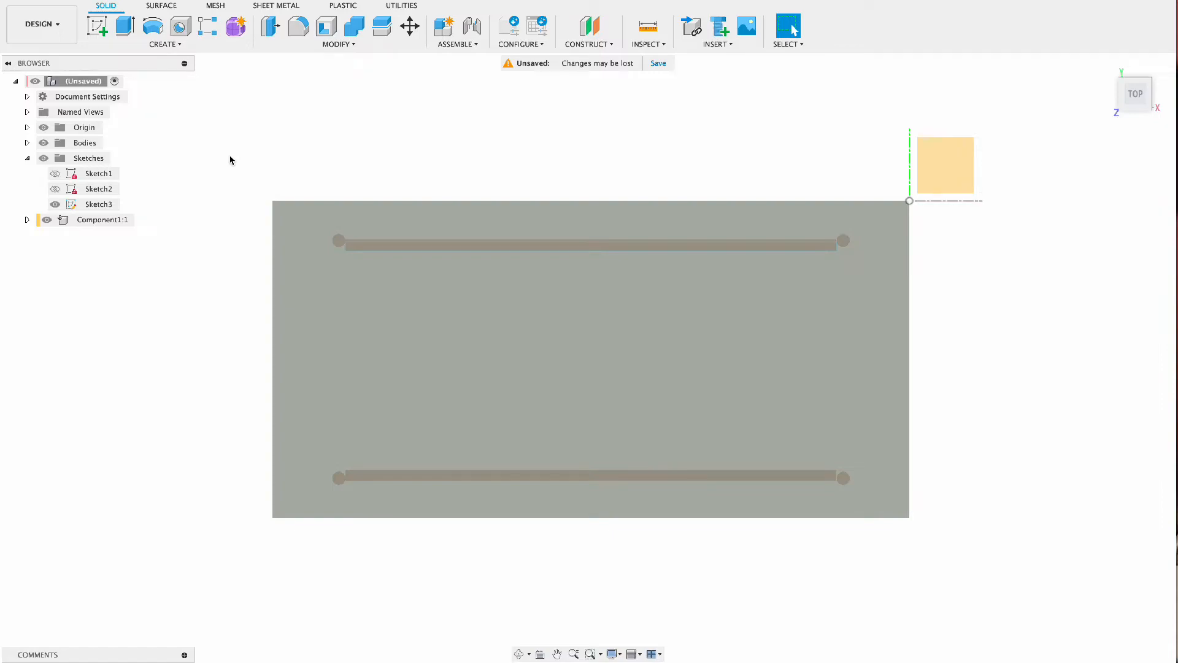
Start a sketch on the tabletop's leg side and draw a 1.50 by 34 in rectangle between the two legs at one short end
click(103, 31)
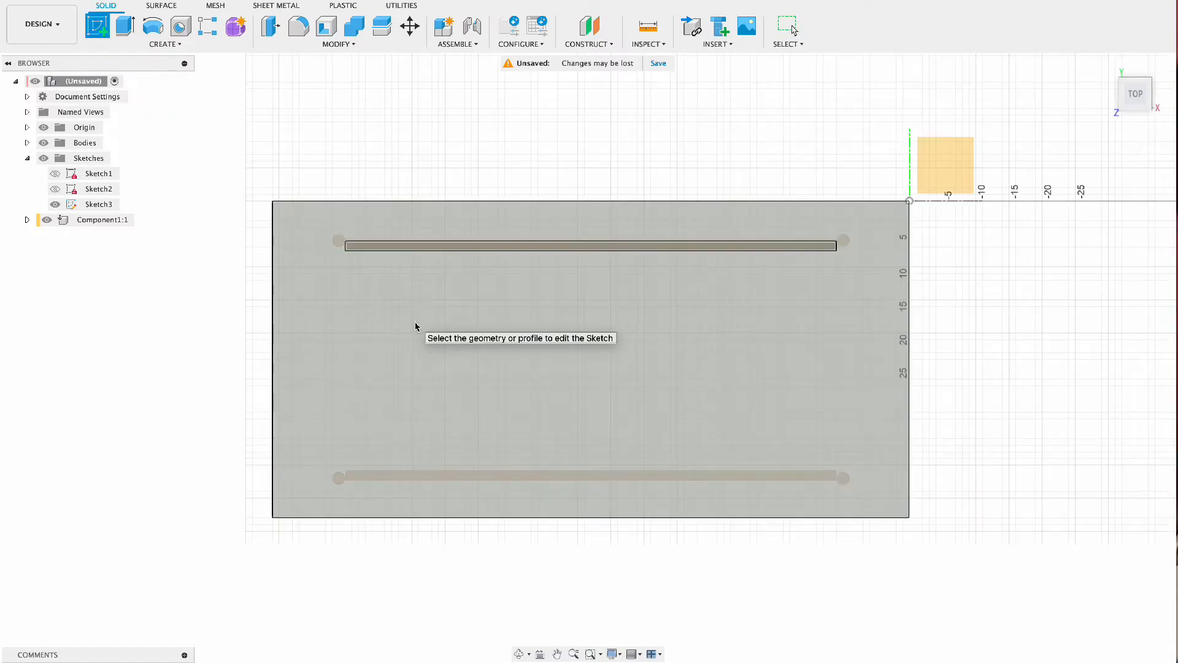
click(413, 331)
key(r)
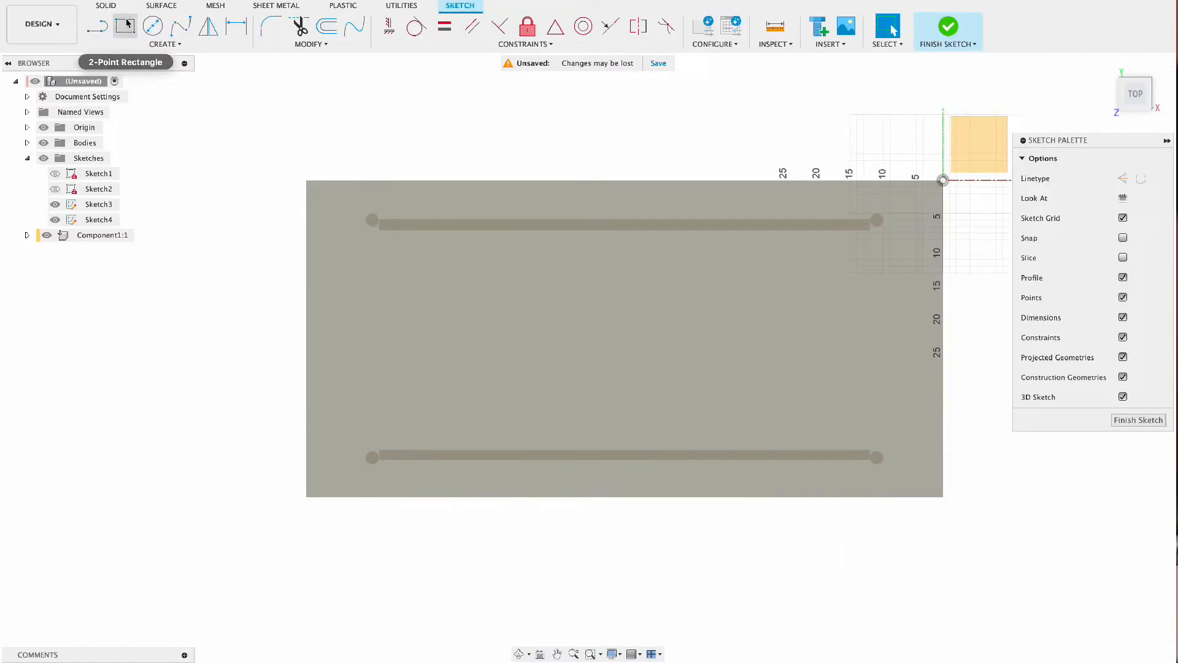
click(374, 227)
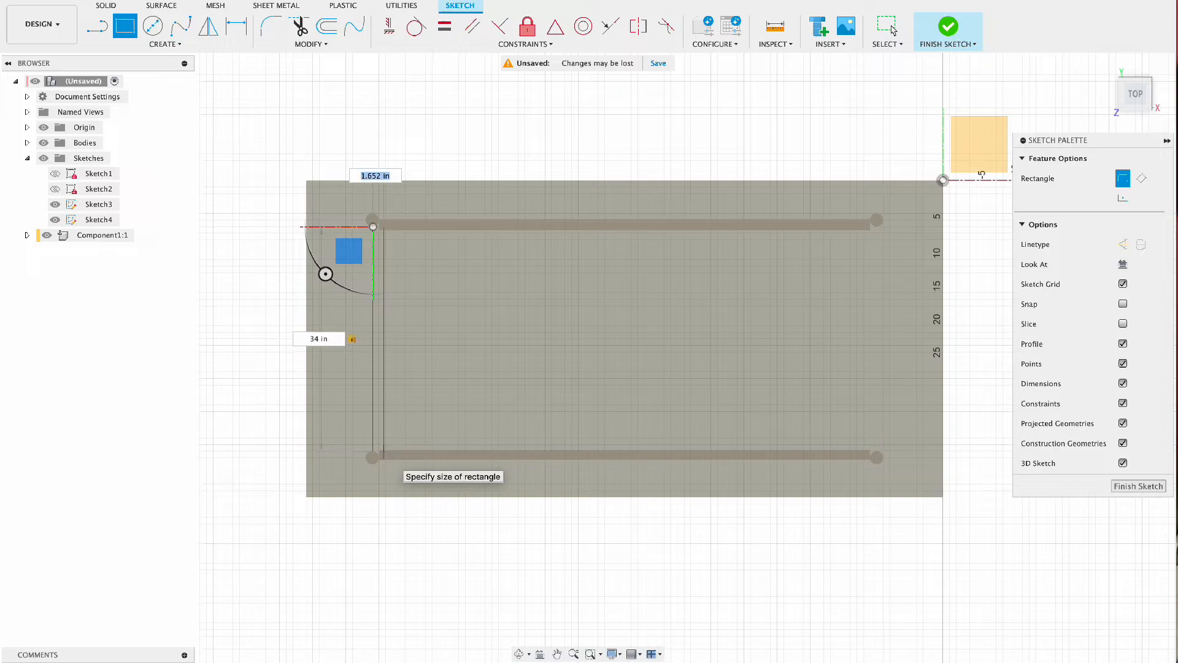
key(Return)
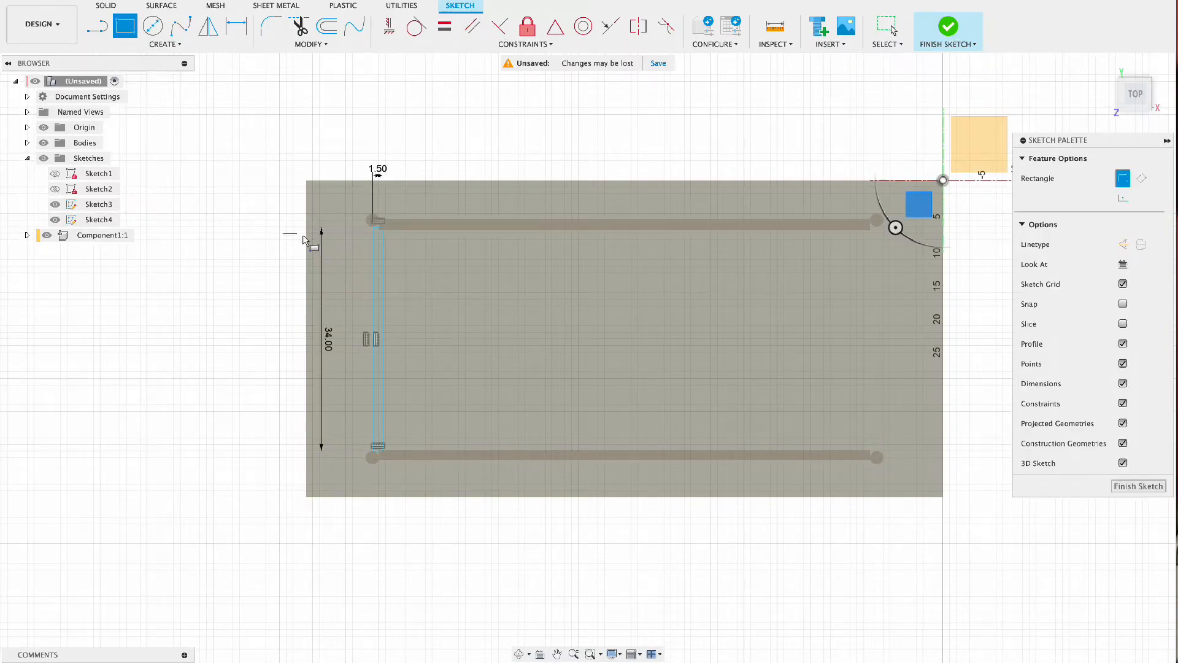
Draw a 0.1875 by 34 in rectangle from the same starting corner and finish the sketch
click(373, 227)
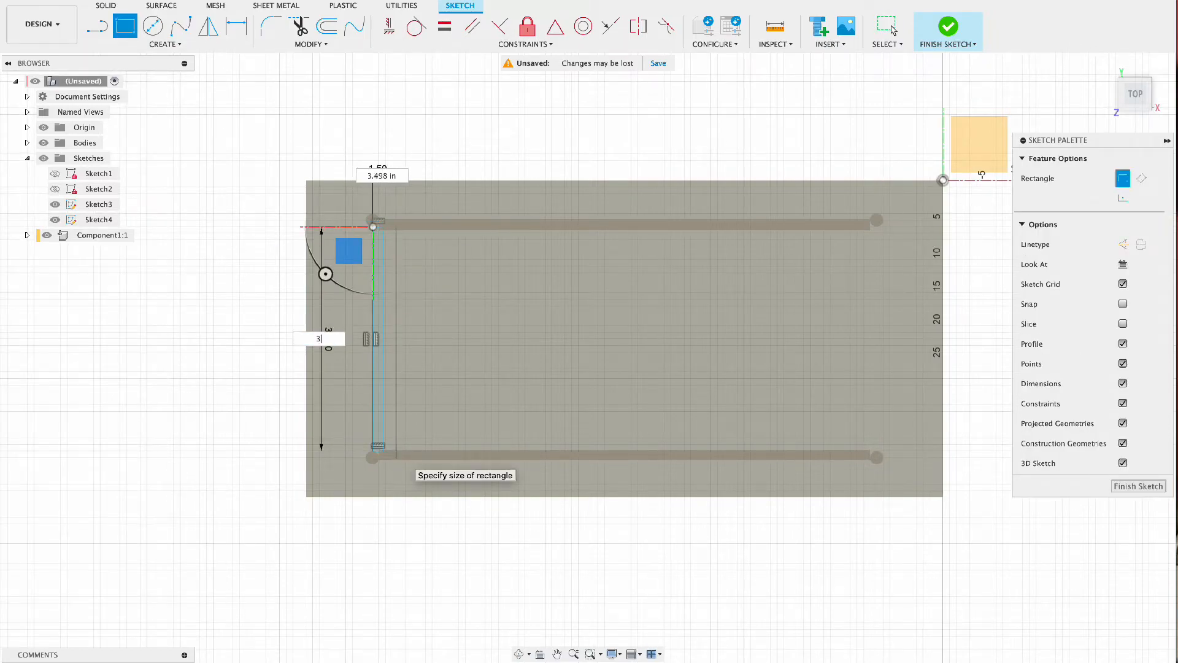
key(Return)
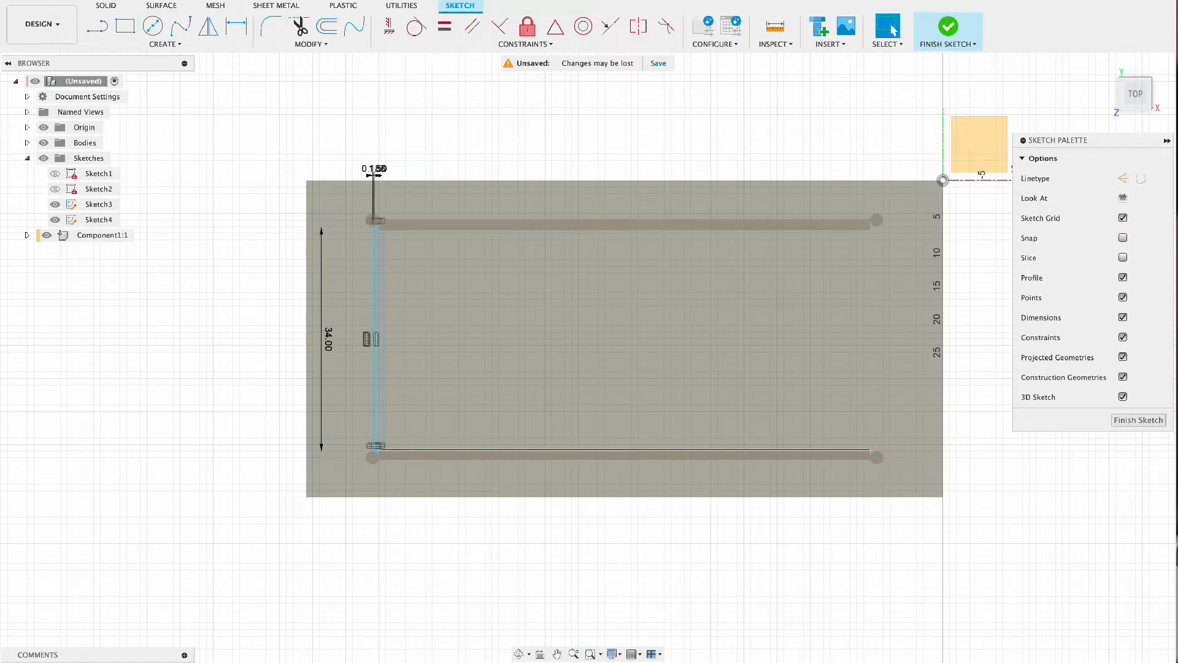
click(951, 24)
Extrude the thin short-end strip profile 1.50 in on the leg side as a new body
scroll(288, 392, up, 5)
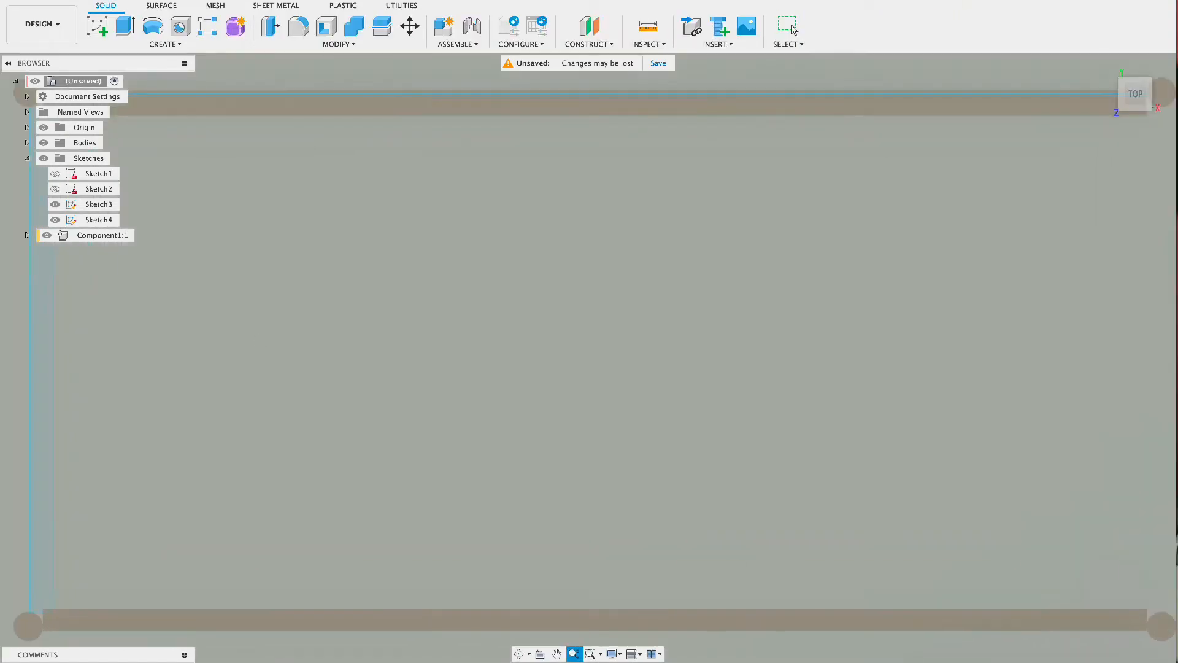
scroll(400, 438, left, 7)
click(124, 23)
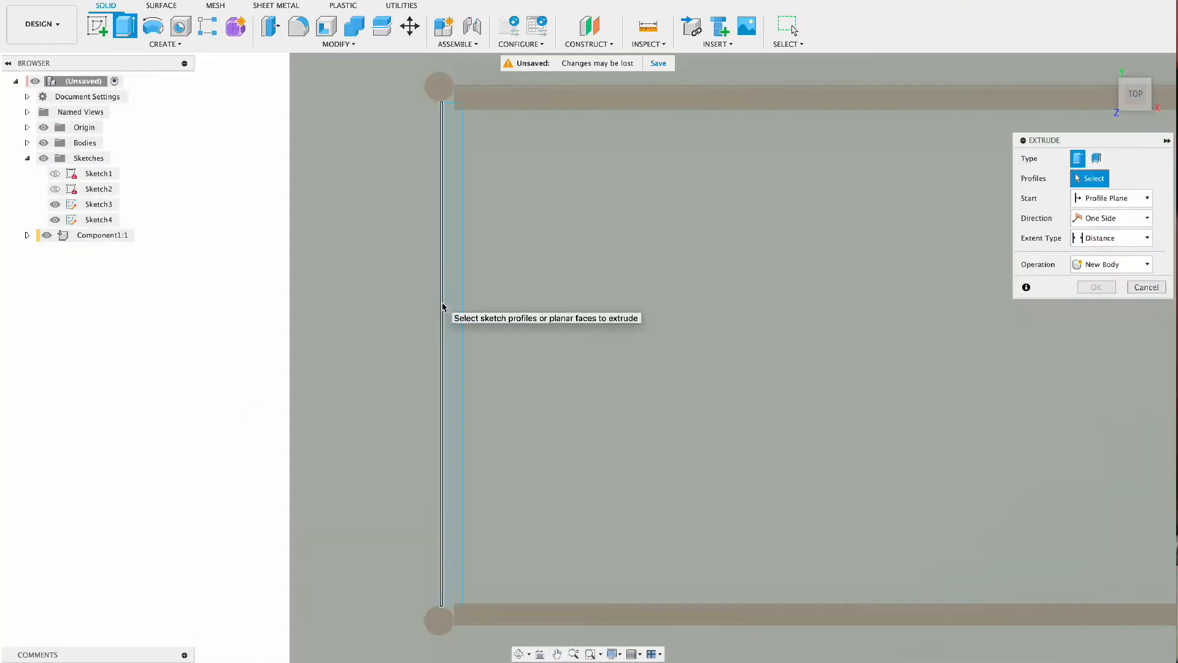
click(452, 314)
scroll(739, 297, left, 2)
drag(502, 353, 467, 354)
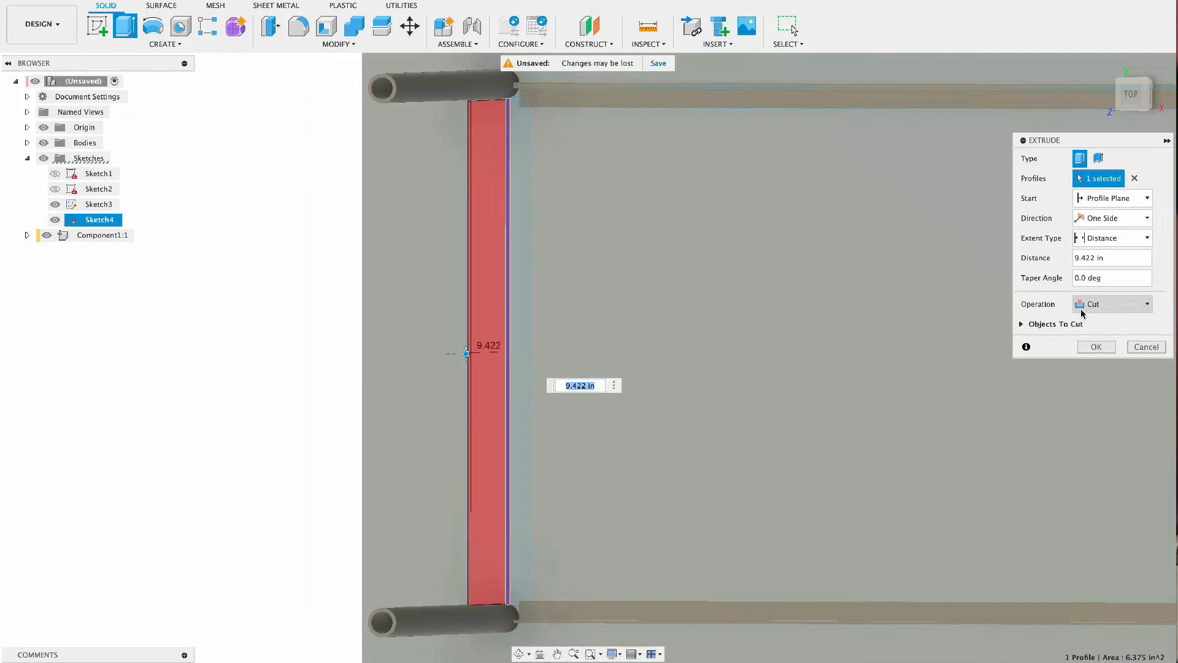
click(1113, 304)
click(1084, 361)
text(1.50)
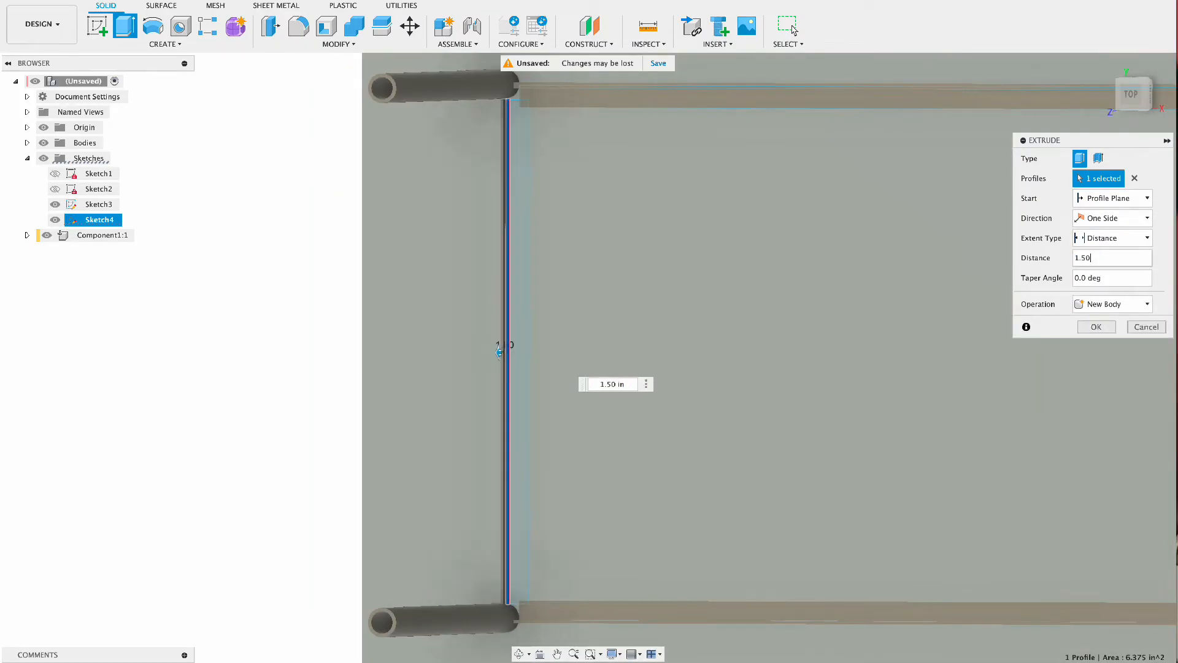
key(Return)
Show Sketch4 again and extrude the remaining wide strip profile 0.0625 in as a new body
click(55, 220)
click(125, 26)
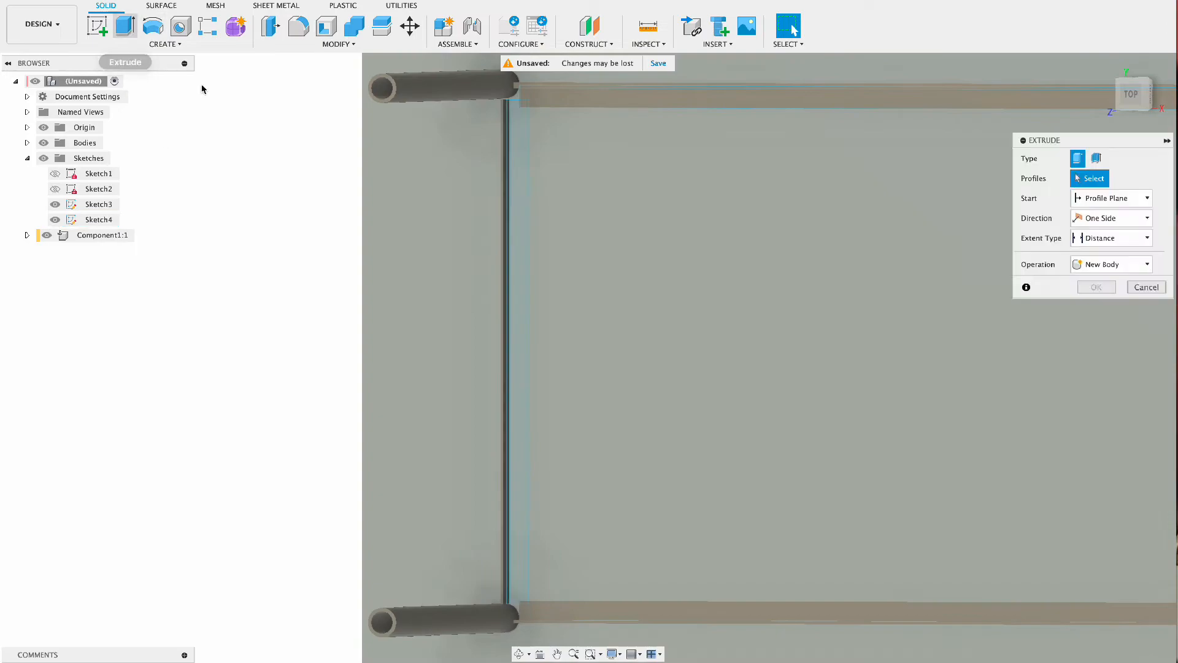
click(521, 312)
drag(515, 352, 495, 352)
click(1112, 303)
click(1084, 361)
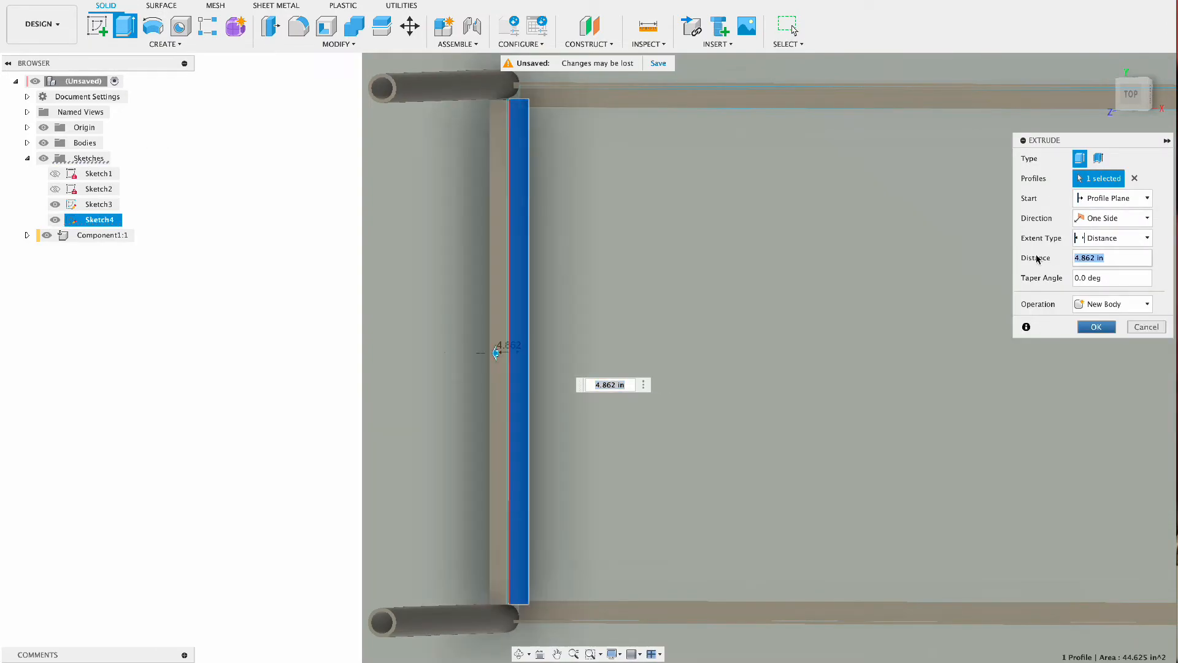
text(.0625)
key(Return)
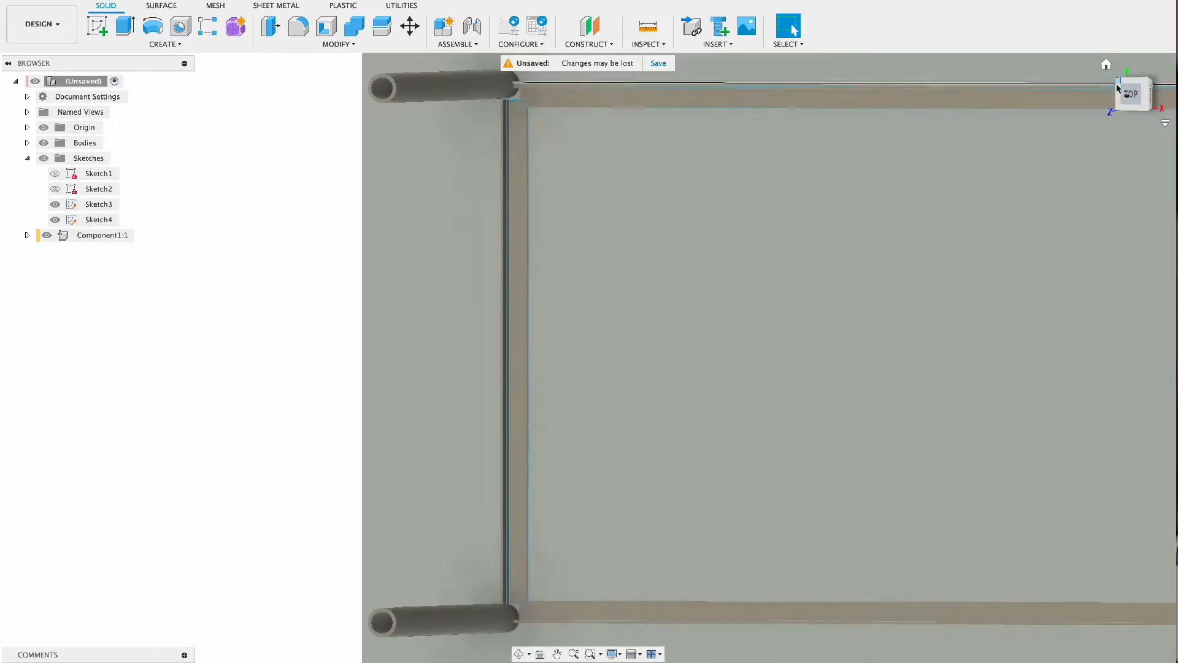
Copy the short rail's two bodies, rotate the copy half a turn and place it between the legs at the opposite short end
click(1132, 94)
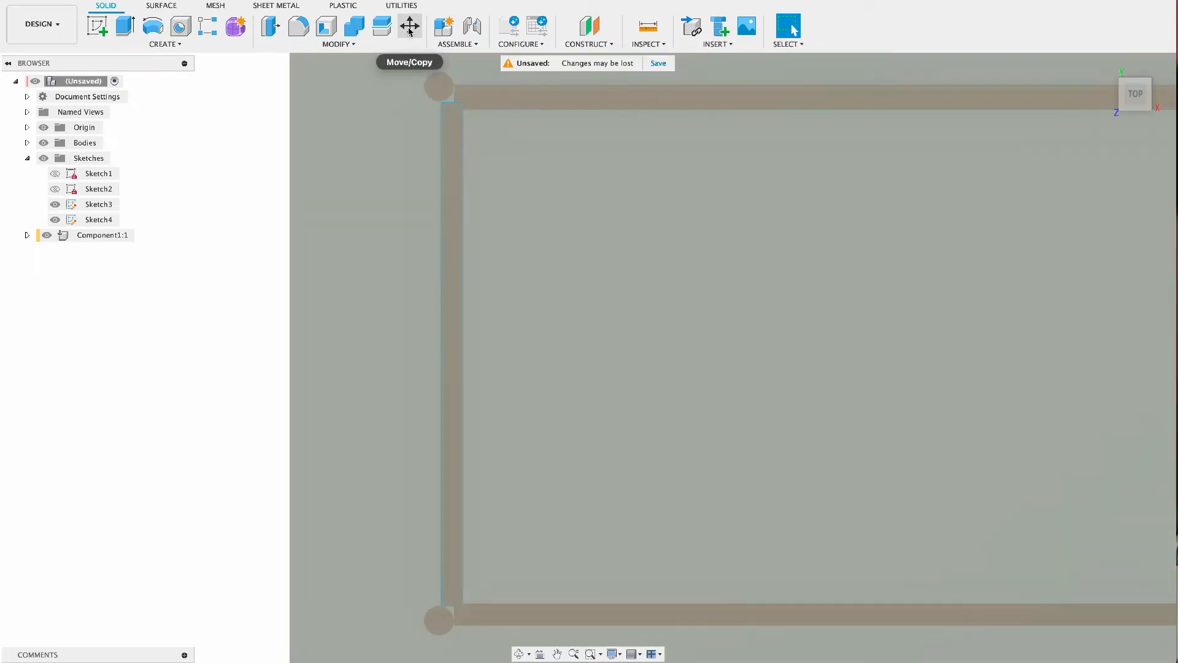
click(409, 27)
click(452, 221)
click(1080, 358)
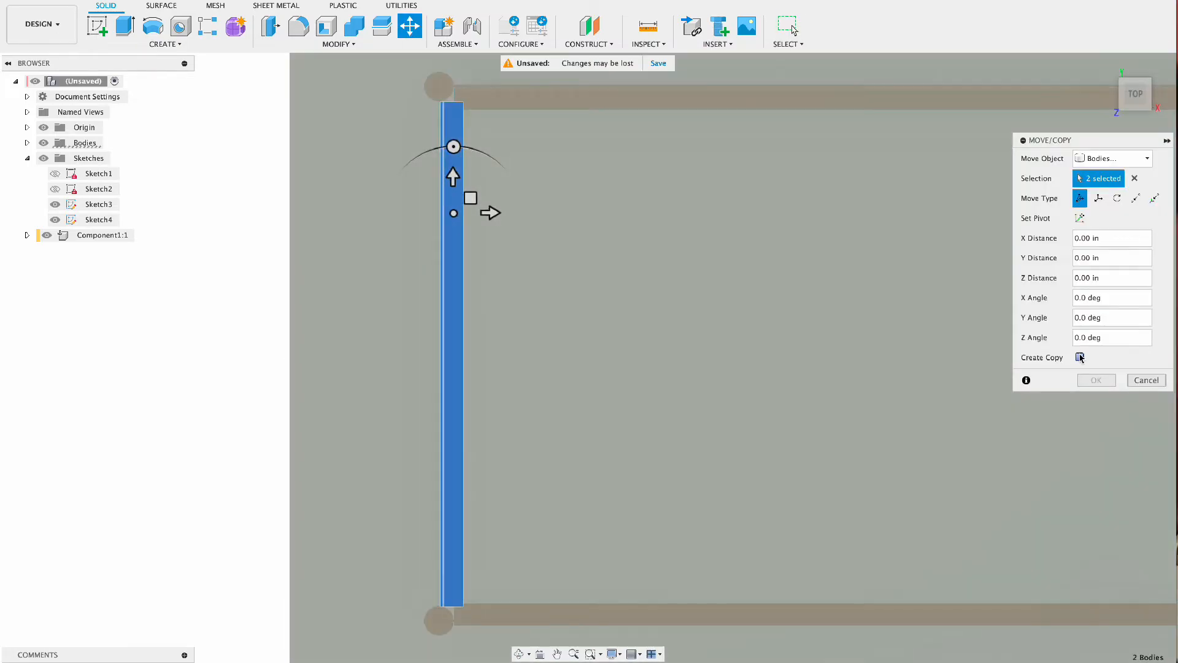
click(1109, 67)
click(1136, 85)
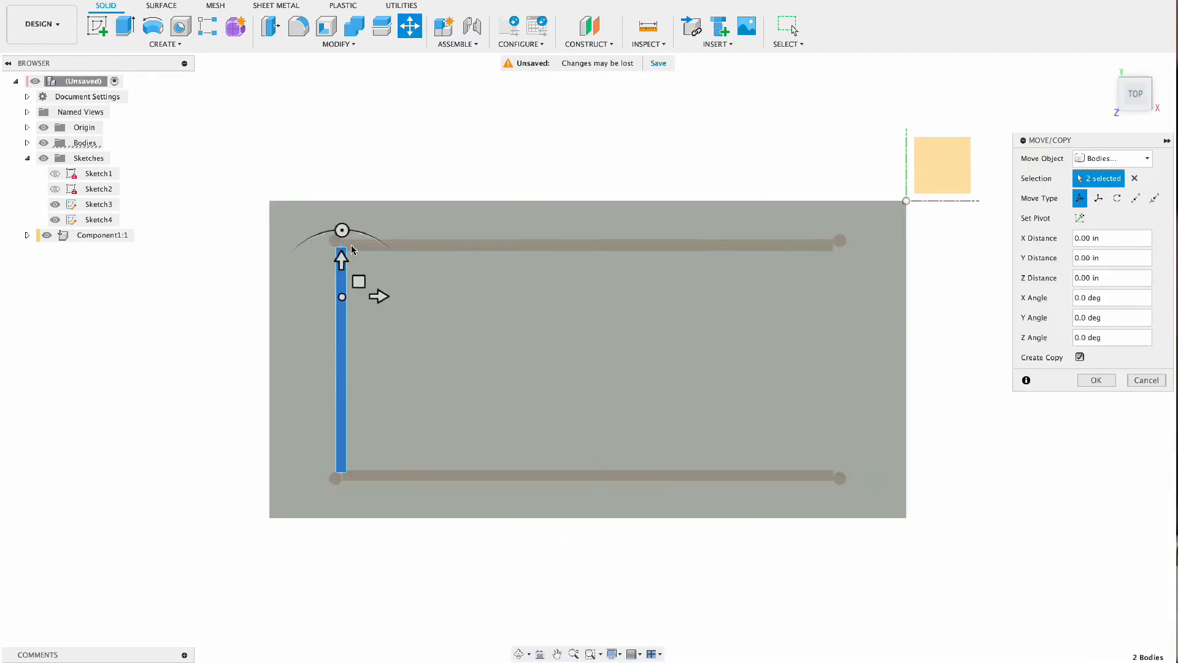
drag(342, 230, 339, 381)
drag(319, 318, 818, 441)
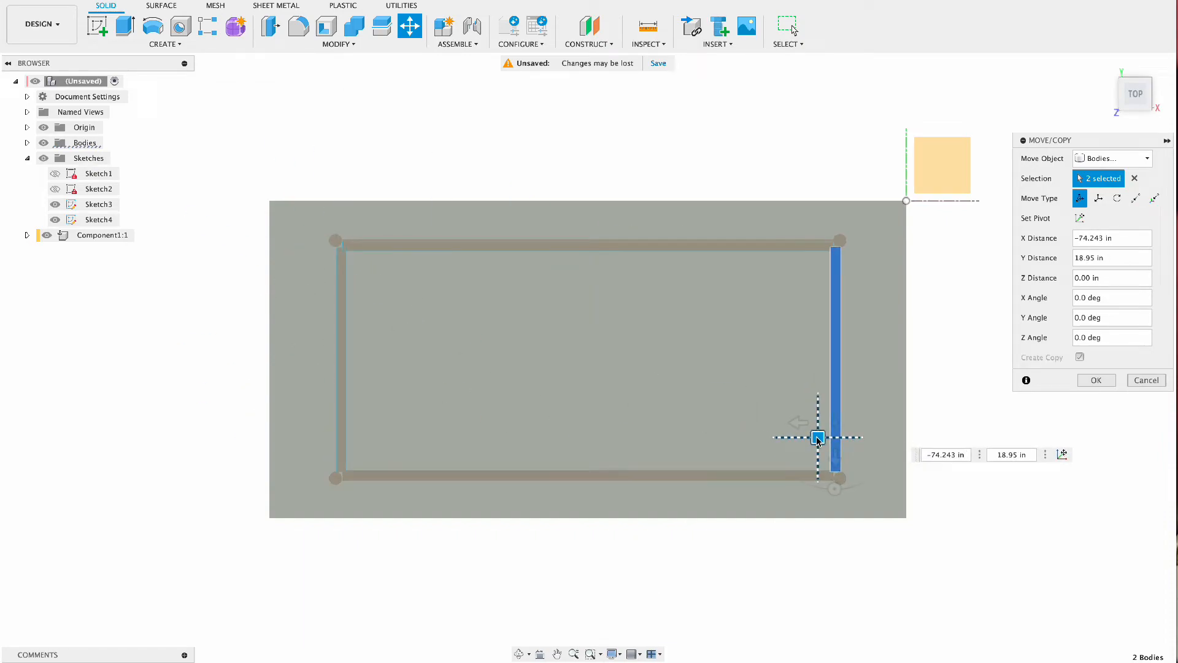
click(1084, 376)
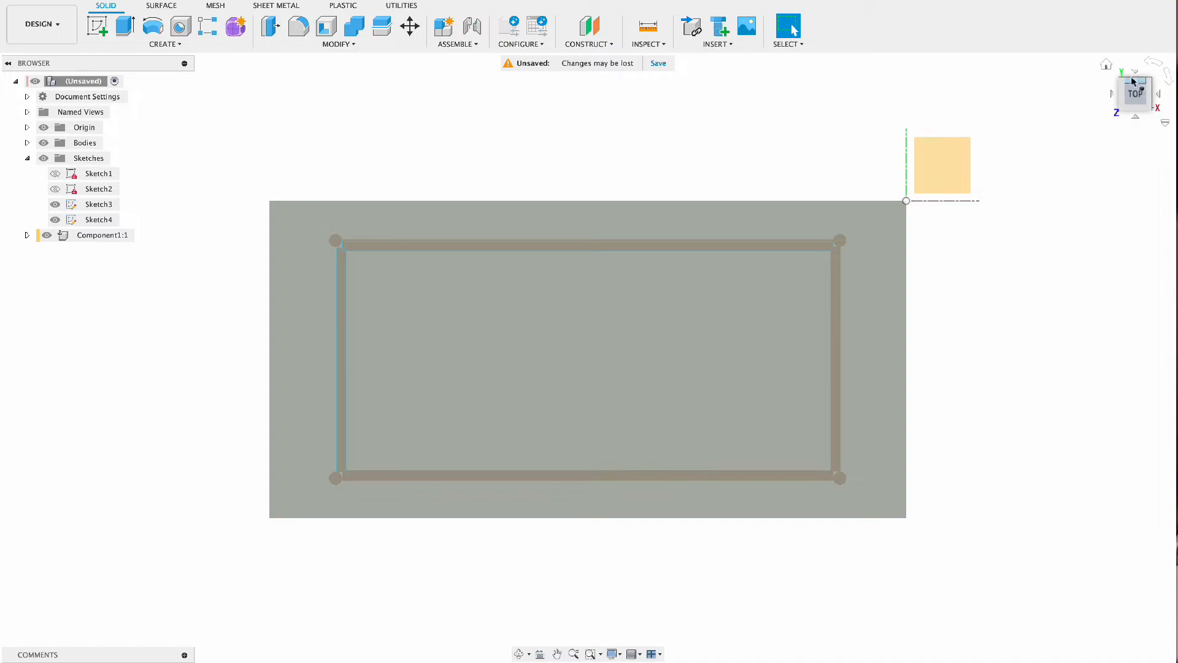
Select the seven rail bodies around the frame and move them 17 in along the legs, away from the tabletop
click(1106, 64)
click(410, 26)
click(458, 309)
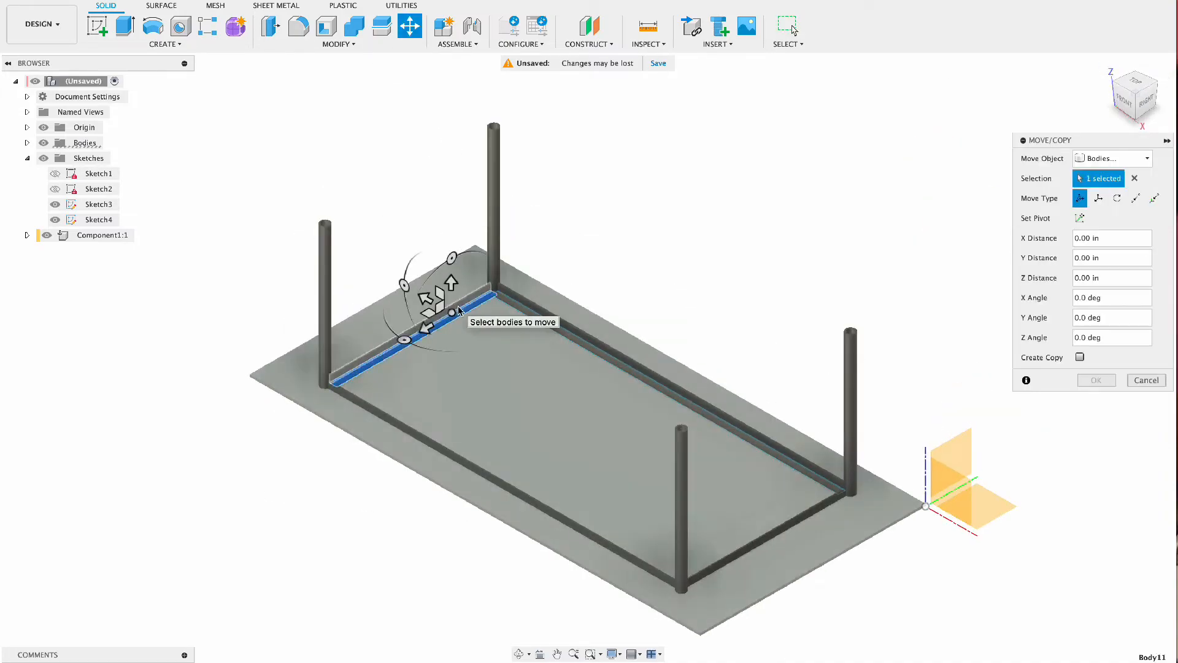
click(514, 305)
click(797, 518)
click(645, 565)
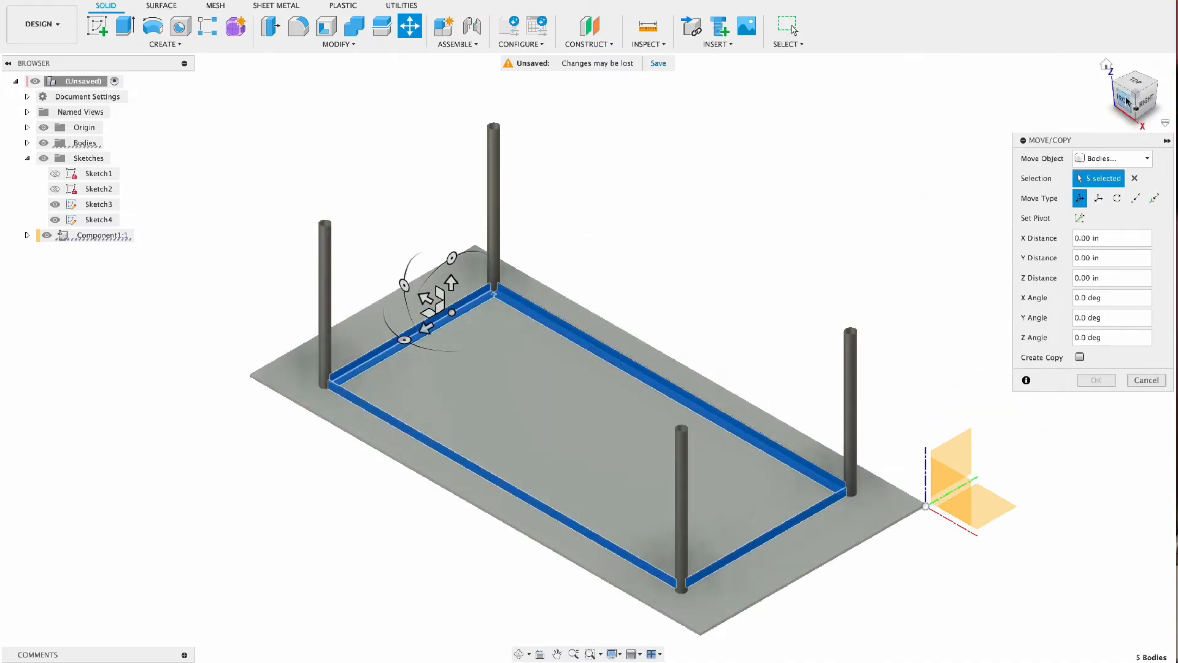
click(1128, 101)
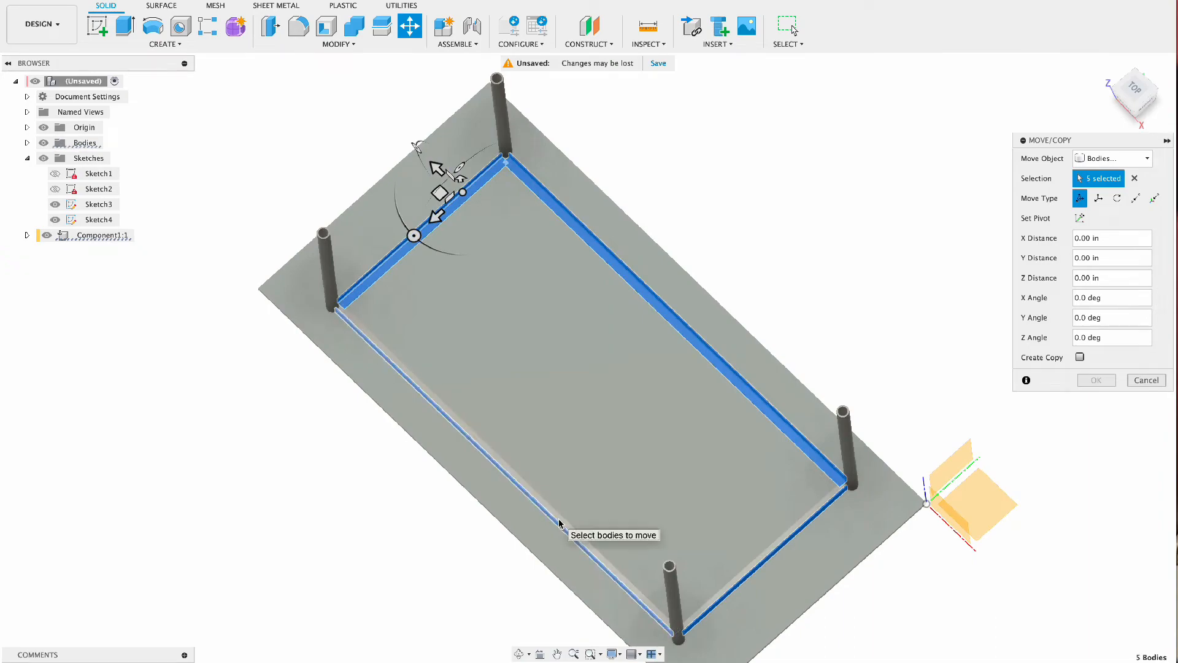
click(559, 517)
click(744, 570)
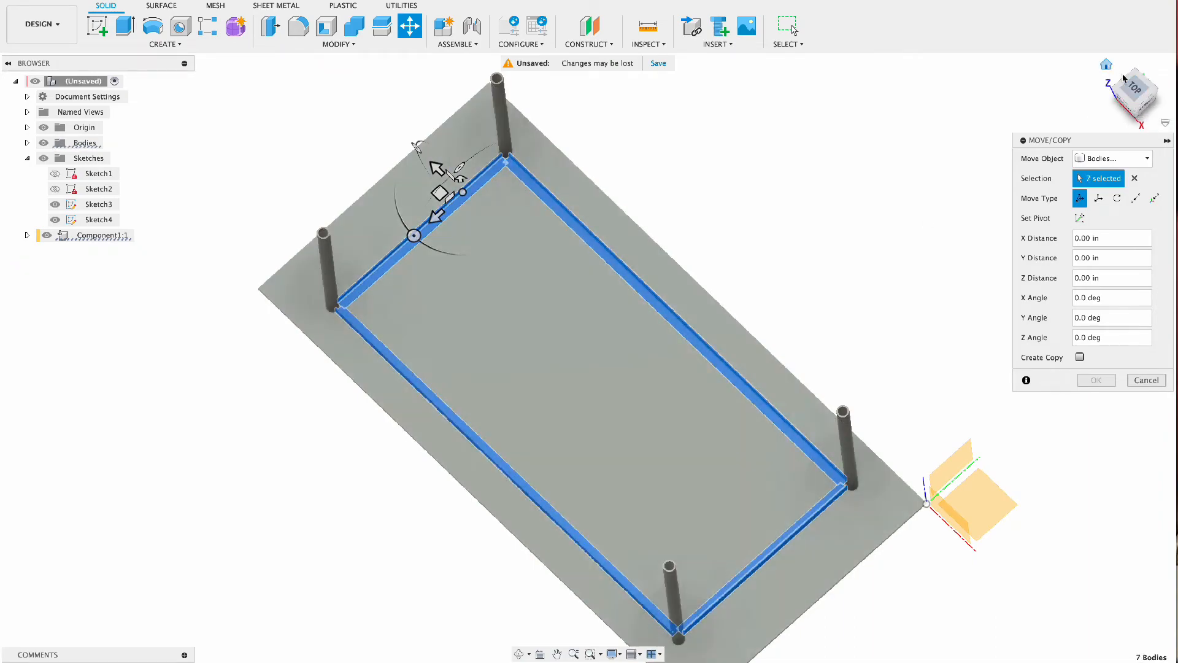
click(1123, 78)
drag(337, 298, 329, 415)
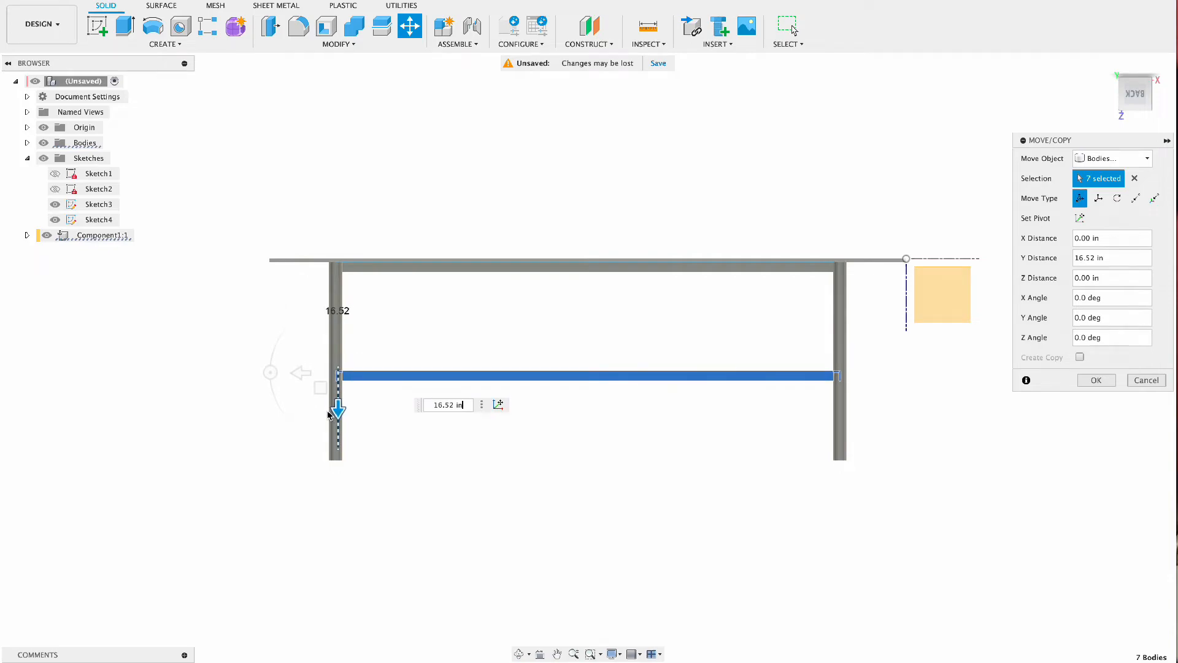
click(1098, 258)
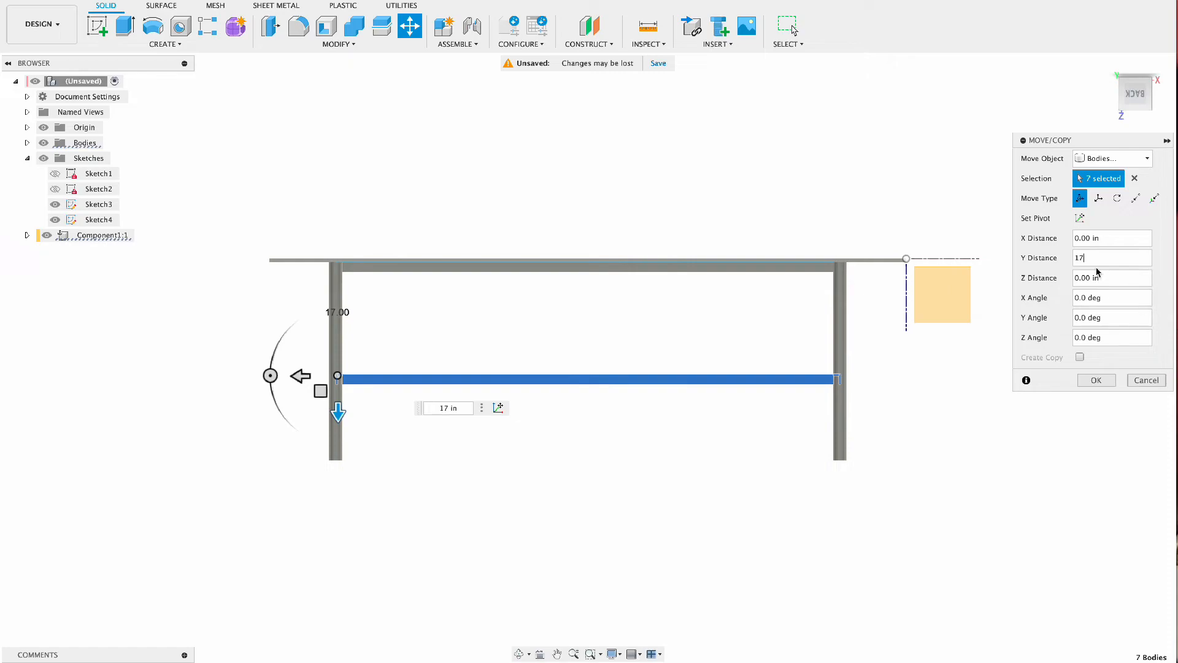
click(1096, 380)
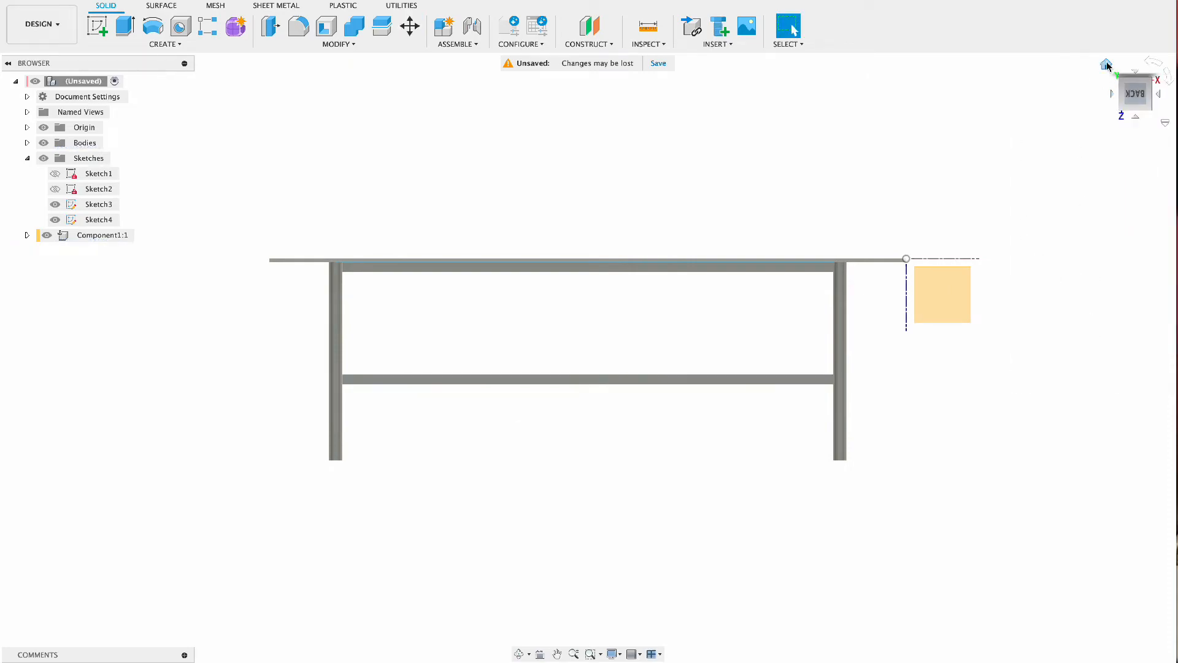
click(1107, 65)
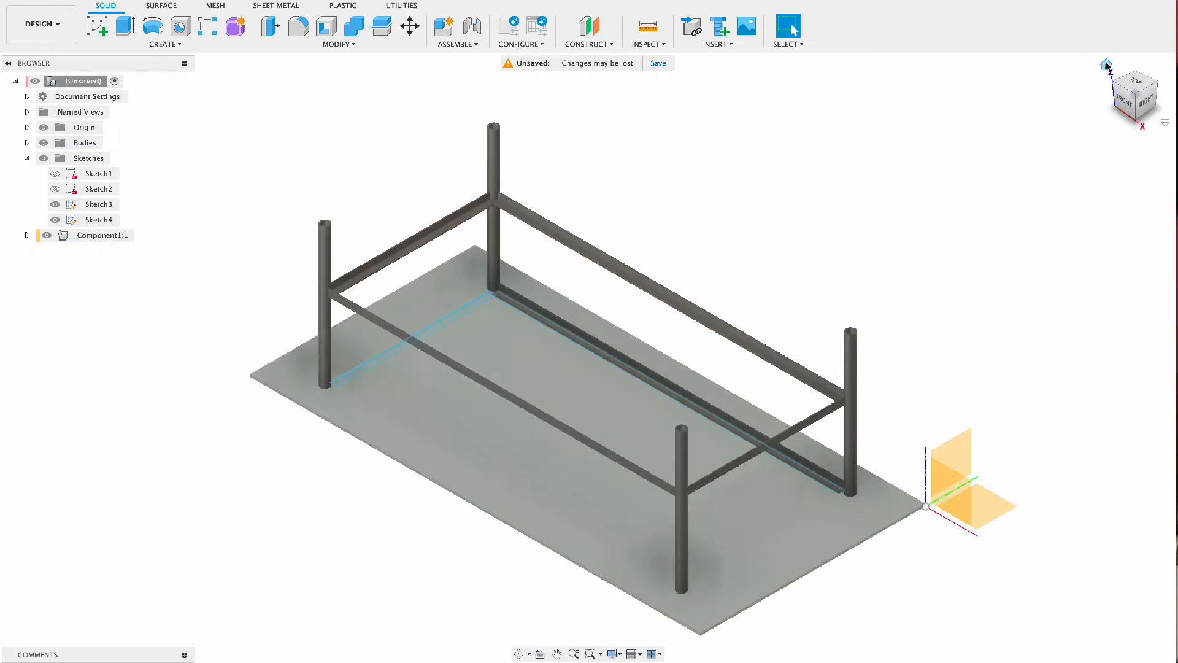
Hide Sketch3, Sketch4 and the two leftover rail bodies, Body6 and Body7, lying against the tabletop
click(54, 204)
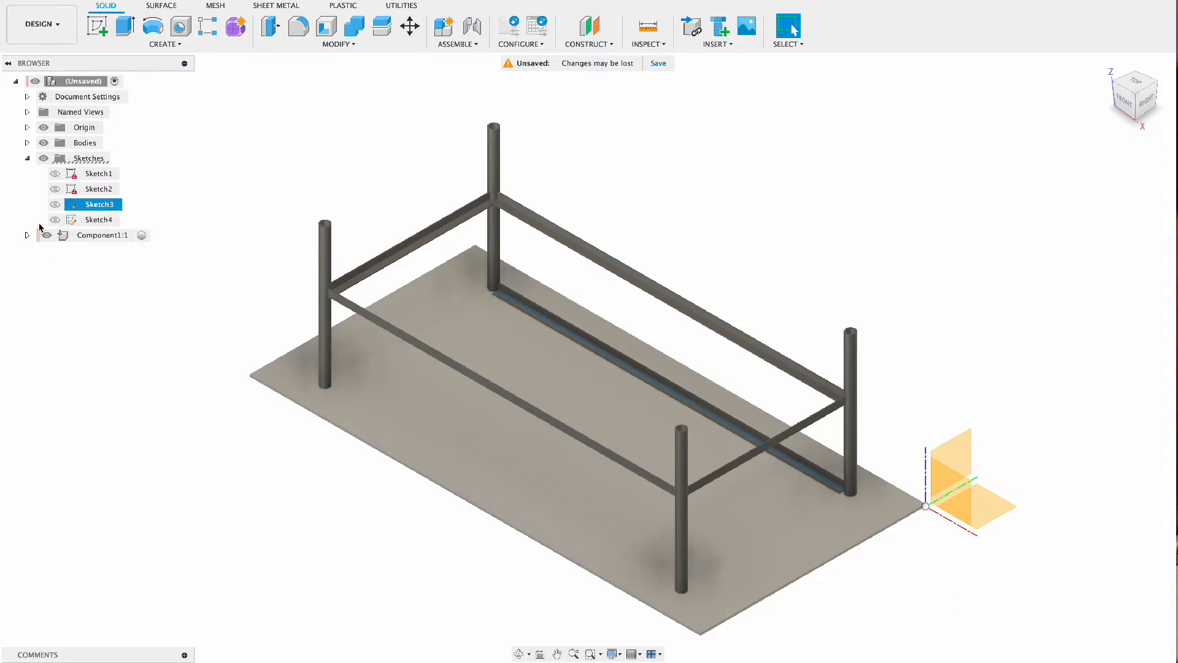
click(27, 142)
click(27, 358)
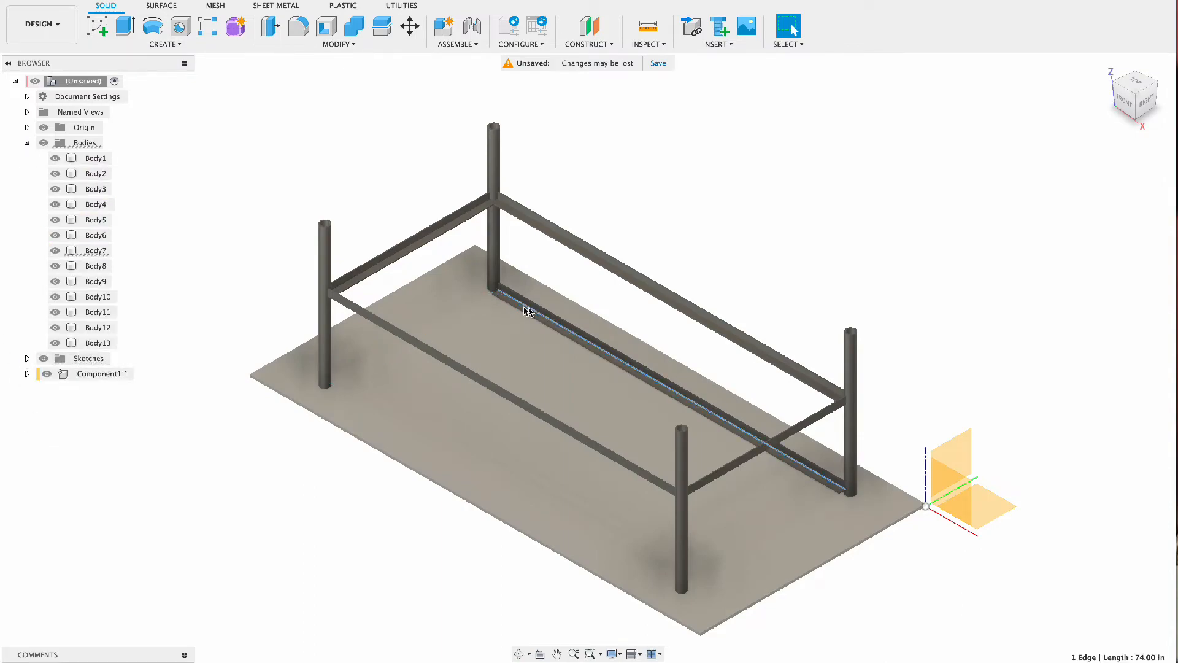
click(54, 251)
click(55, 236)
click(55, 236)
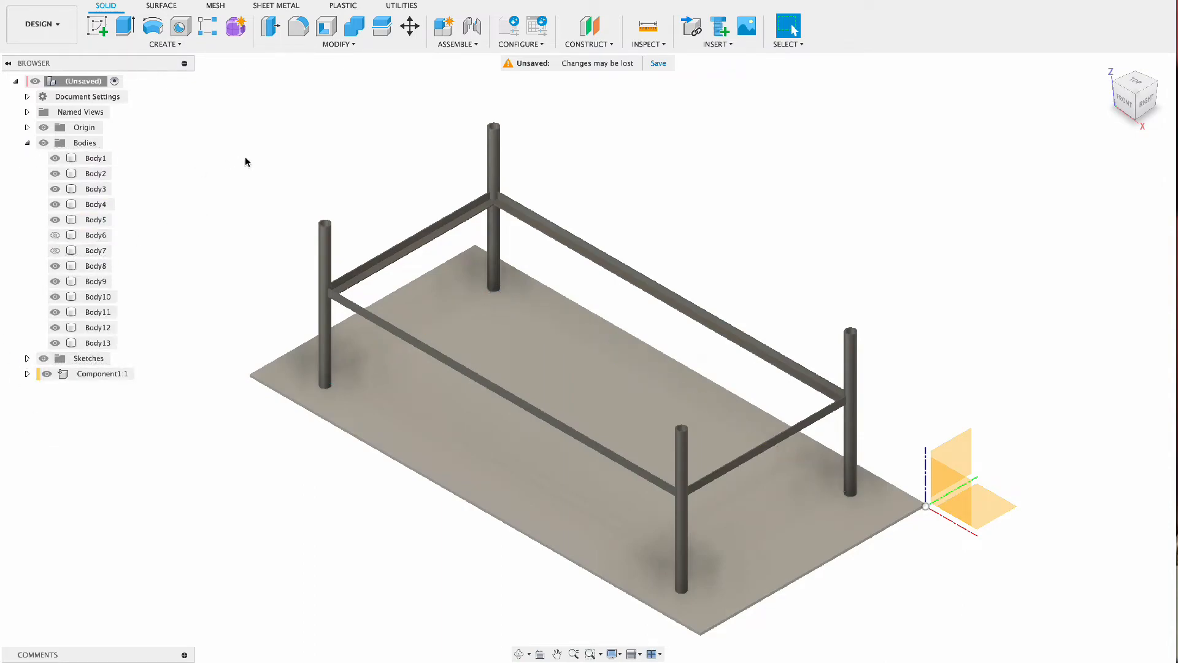
Hide the tabletop body and start a new sketch on the frame rail face that faces the tabletop side
drag(1143, 101, 1075, 40)
click(1107, 65)
click(55, 159)
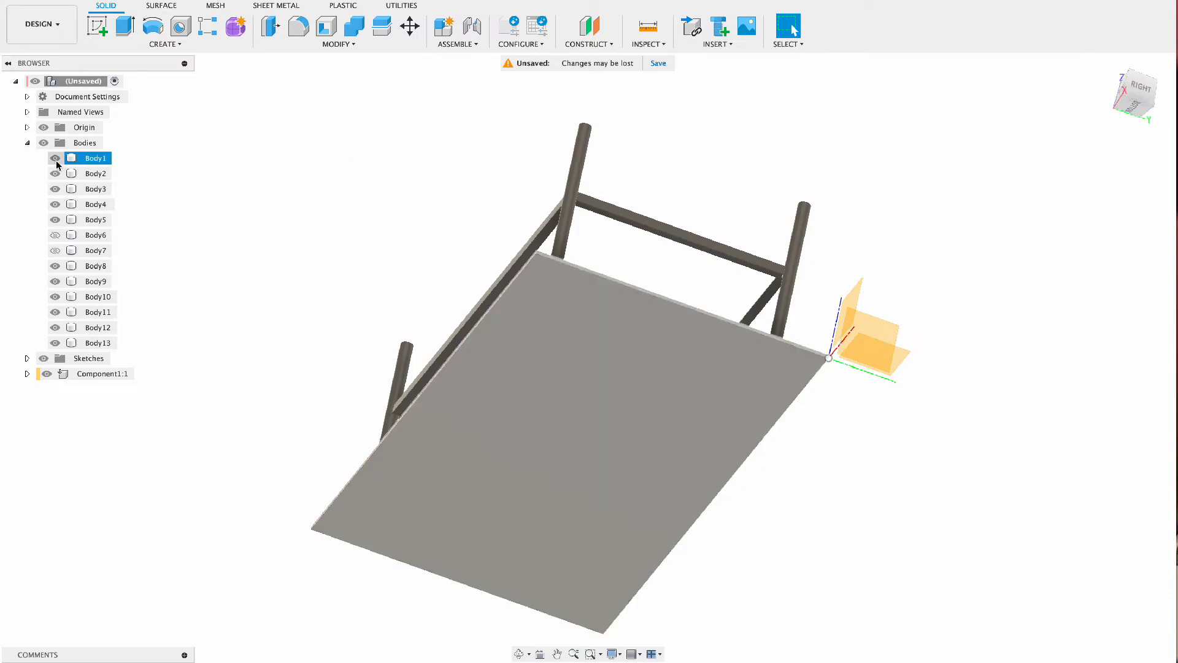
click(1154, 106)
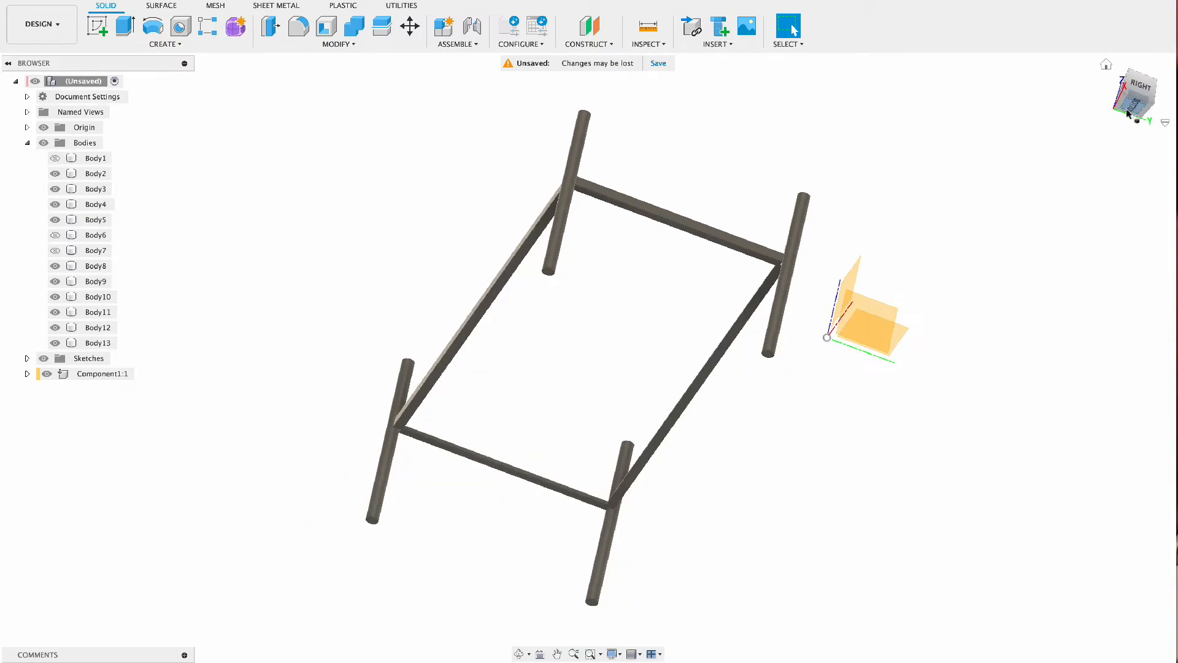
click(97, 25)
click(486, 117)
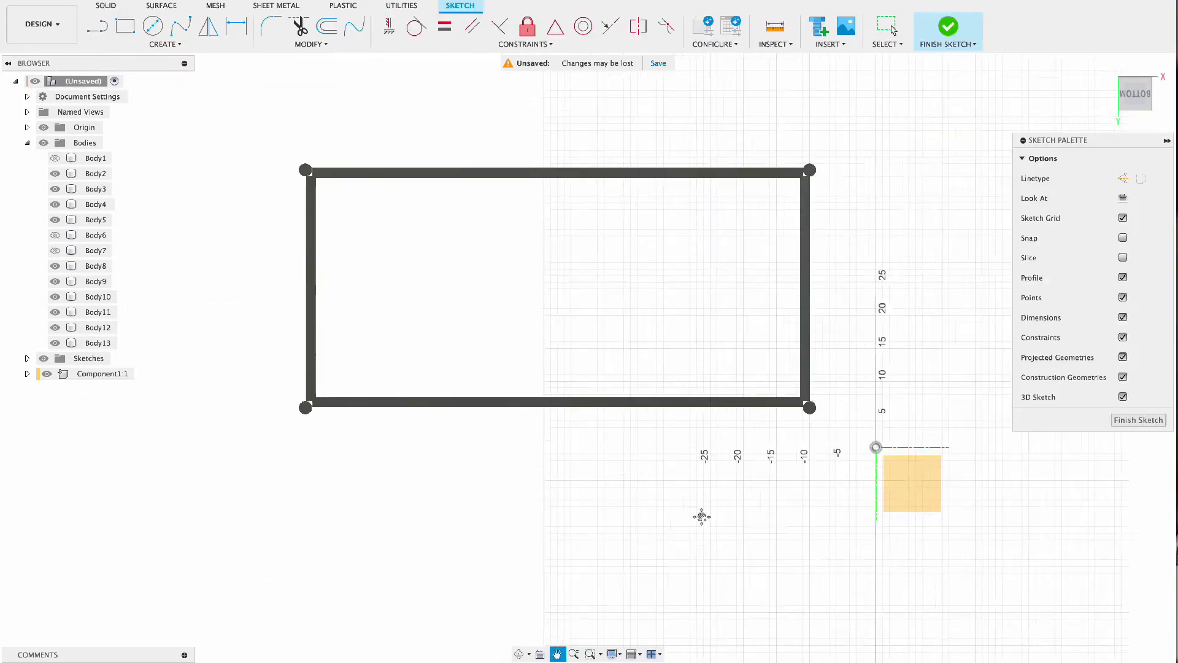
Draw a lengthwise line about 75.7 in long across the frame between the outer edges of the two short rails
click(97, 26)
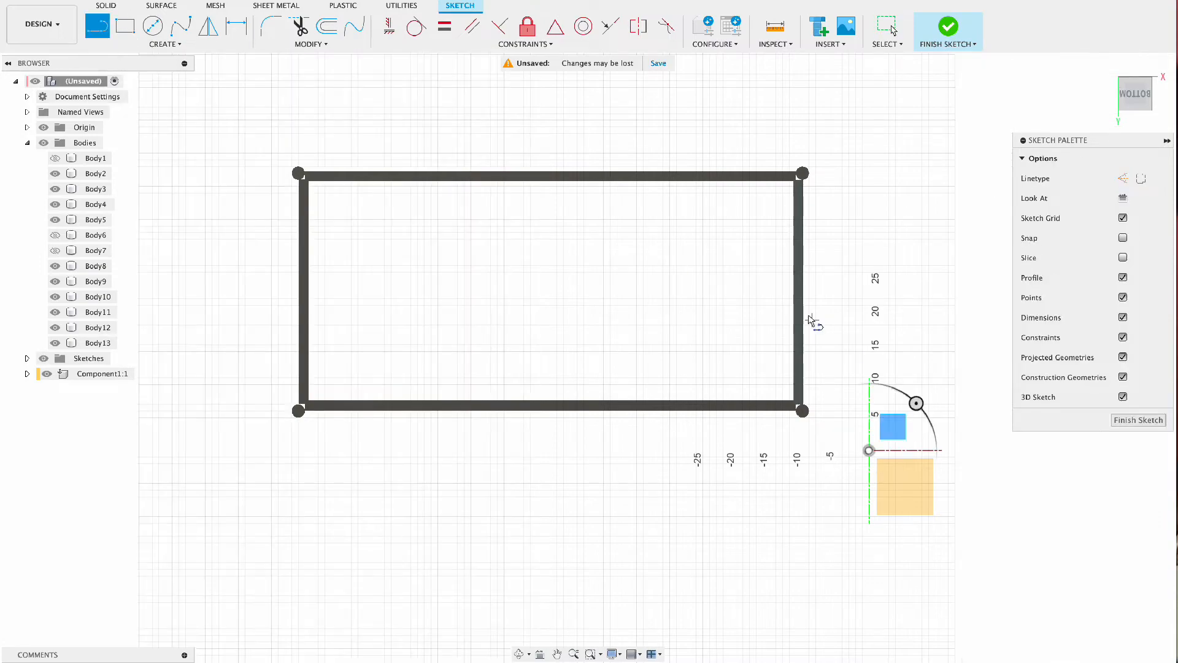
click(802, 289)
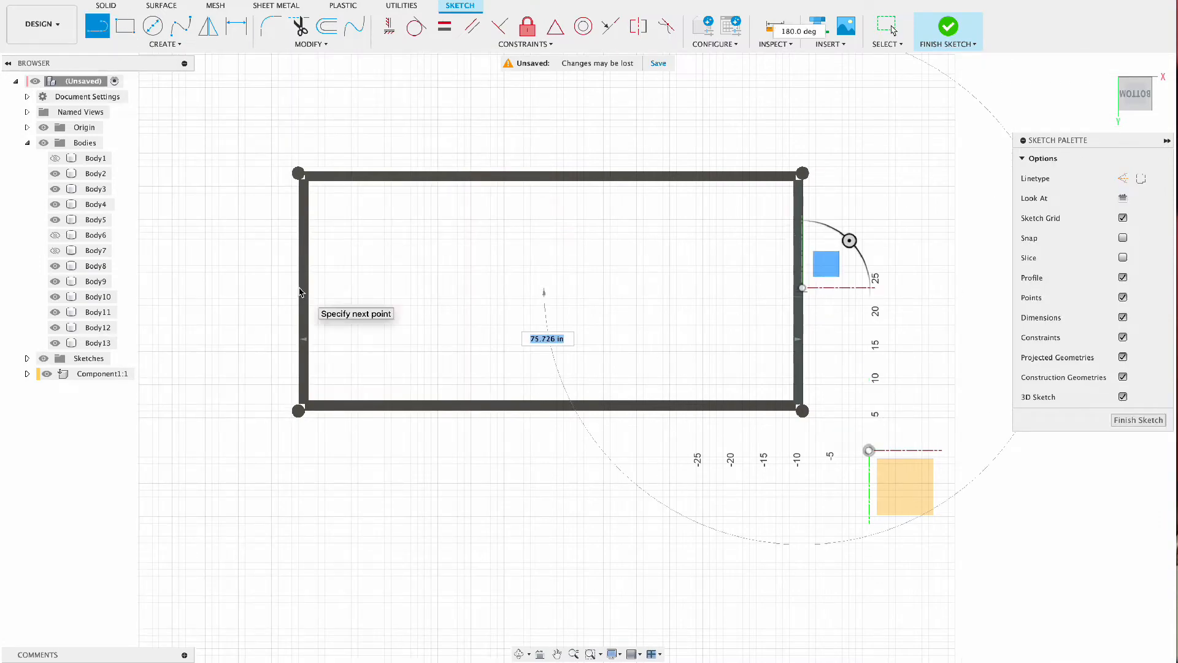
click(300, 289)
key(Escape)
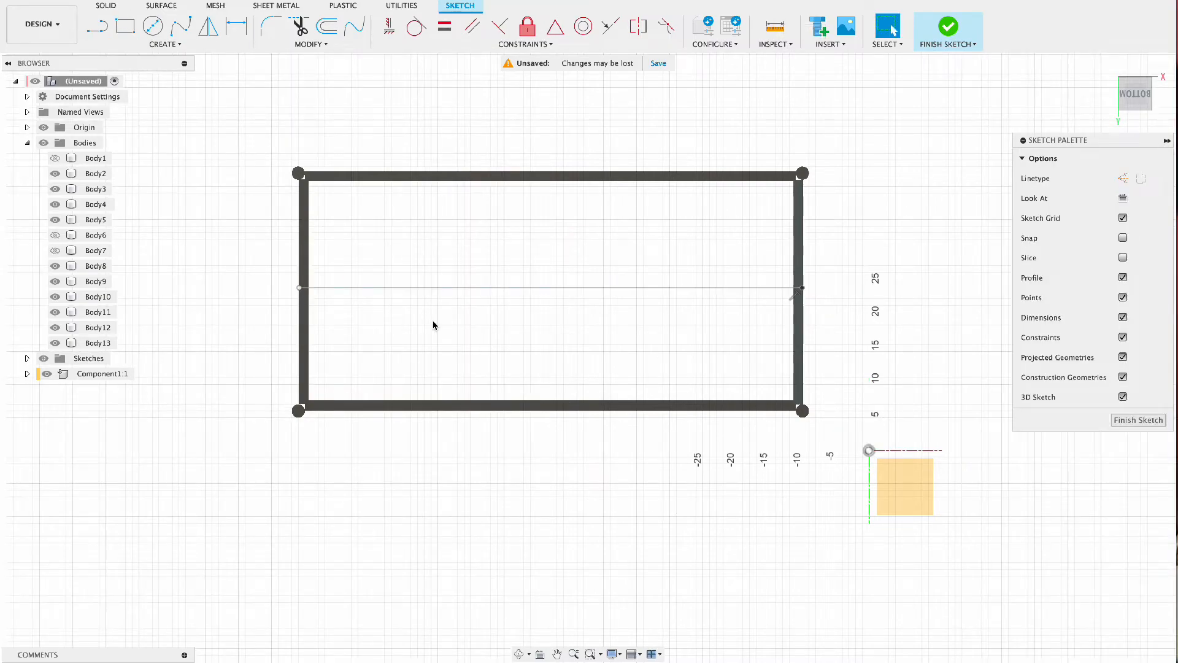
Try to draw a center rectangle from the lengthwise line's midpoint to a frame corner, and delete the line
click(161, 43)
mouse_move(184, 72)
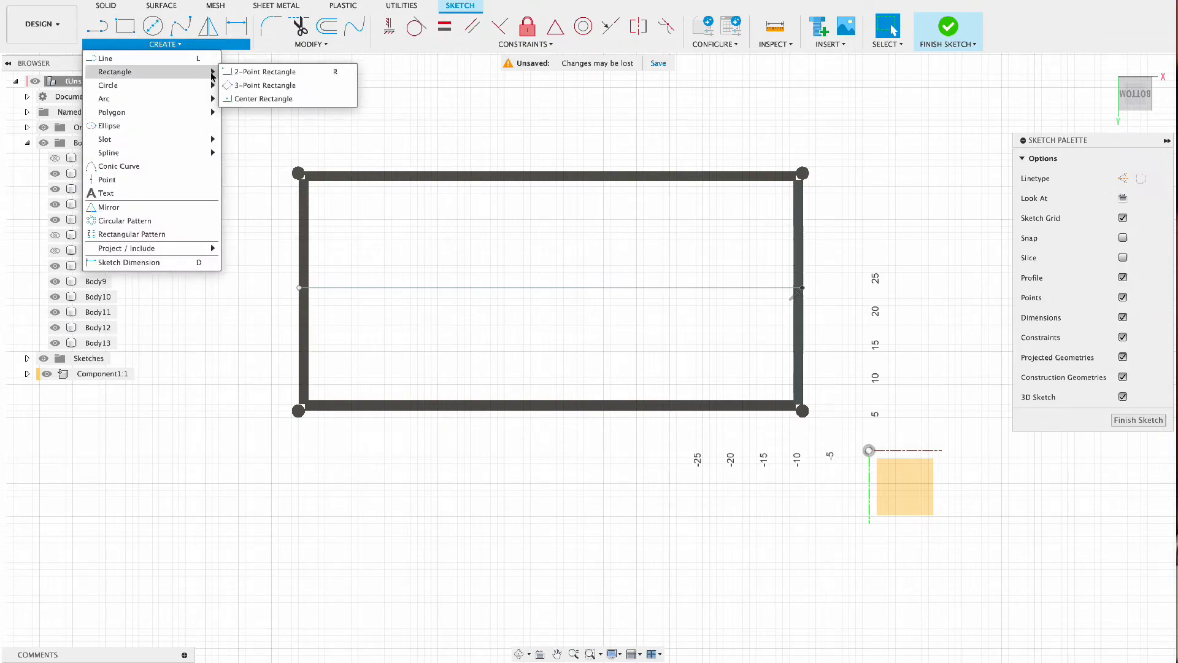
click(264, 72)
click(550, 288)
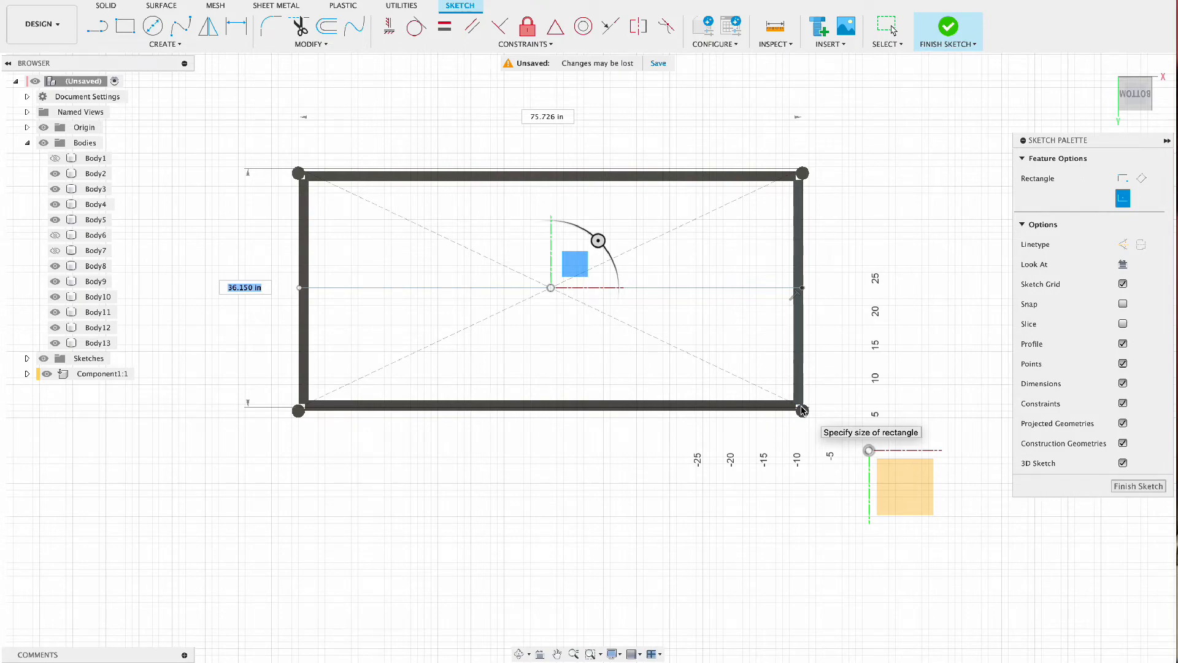
click(575, 655)
drag(588, 598, 593, 540)
click(558, 654)
drag(383, 571, 391, 577)
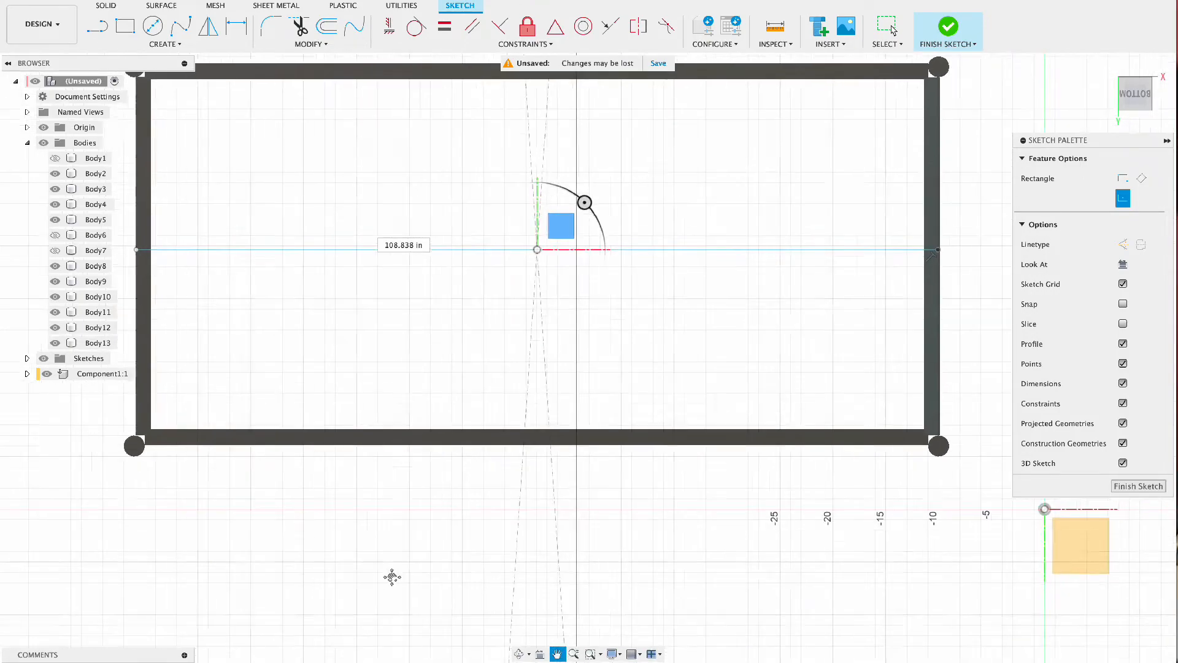
middle_drag(392, 576, 412, 586)
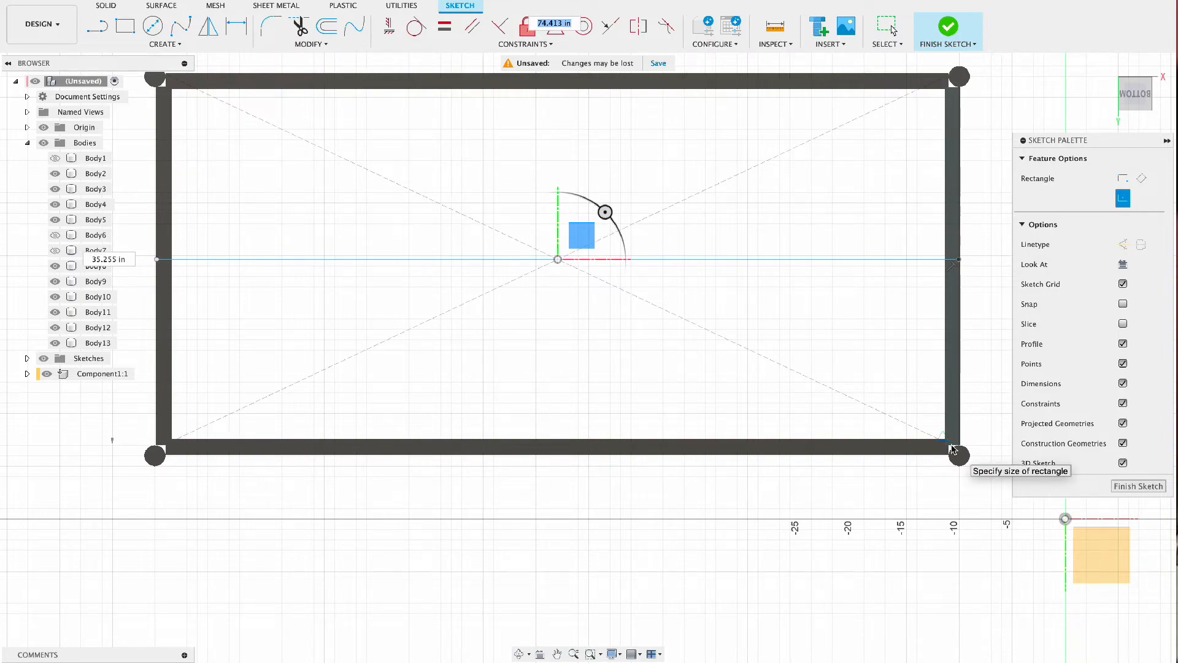
middle_drag(958, 456, 957, 486)
key(Escape)
click(594, 296)
key(Delete)
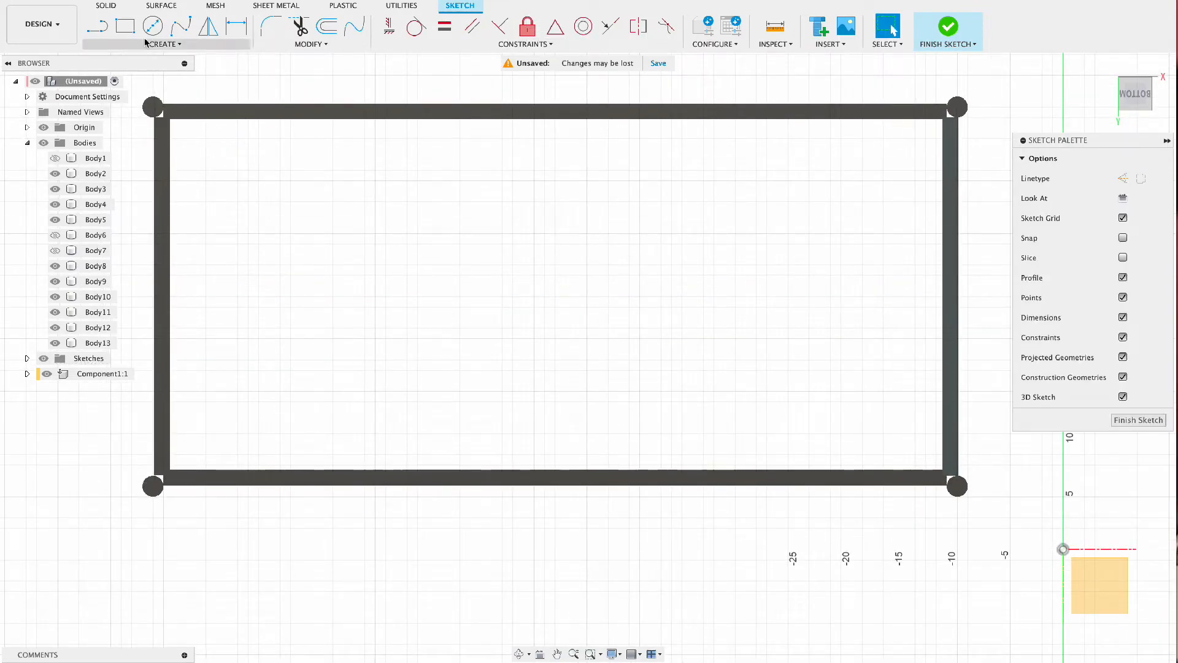
Draw short vertical and horizontal helper lines that cross at one outer corner of the frame, on the leg
key(r)
key(l)
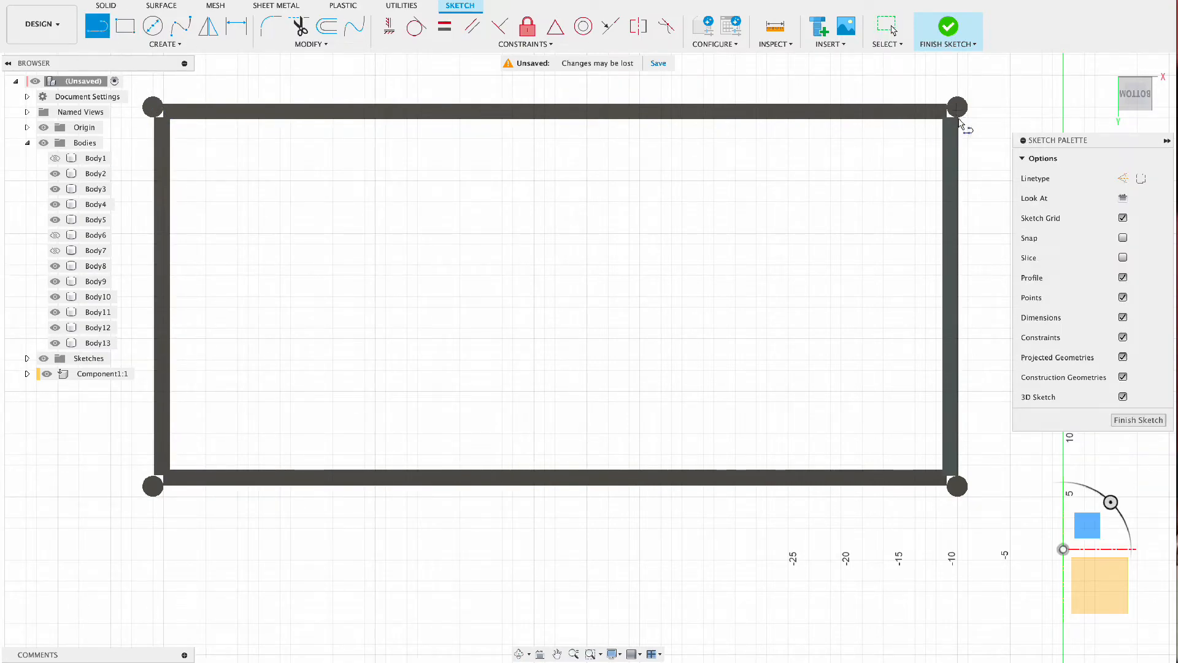
click(957, 117)
click(957, 69)
key(Escape)
click(97, 26)
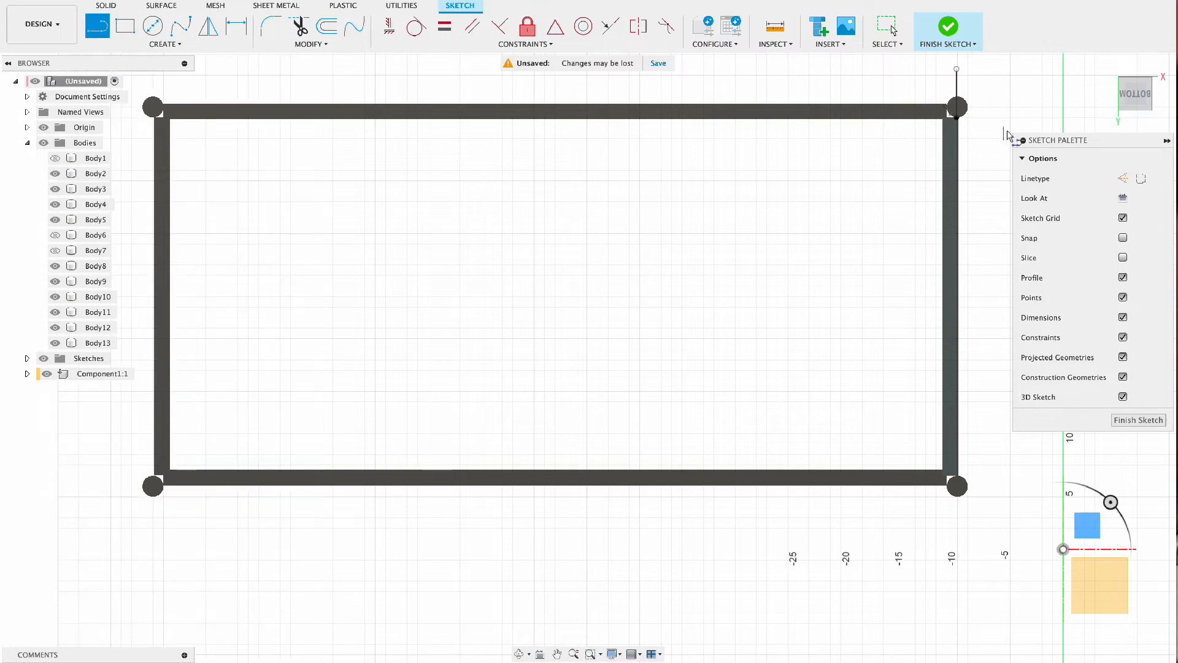
Draw a two-point rectangle from the helper lines' crossing to the diagonally opposite frame corner and finish the sketch
key(r)
click(957, 108)
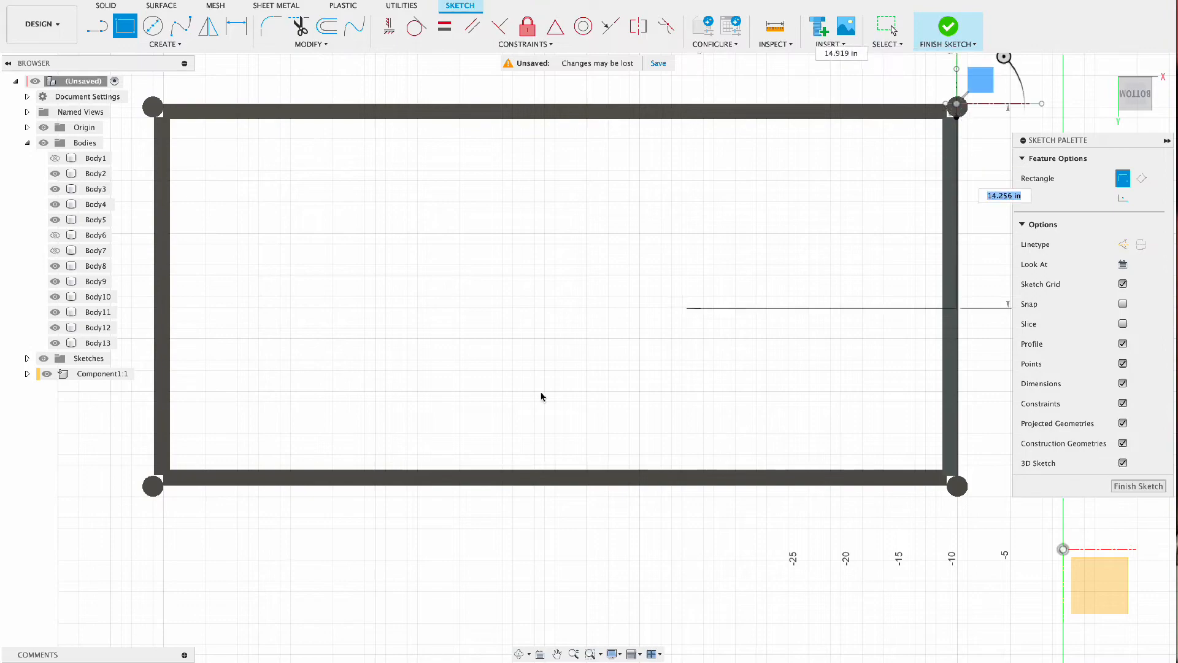
click(155, 487)
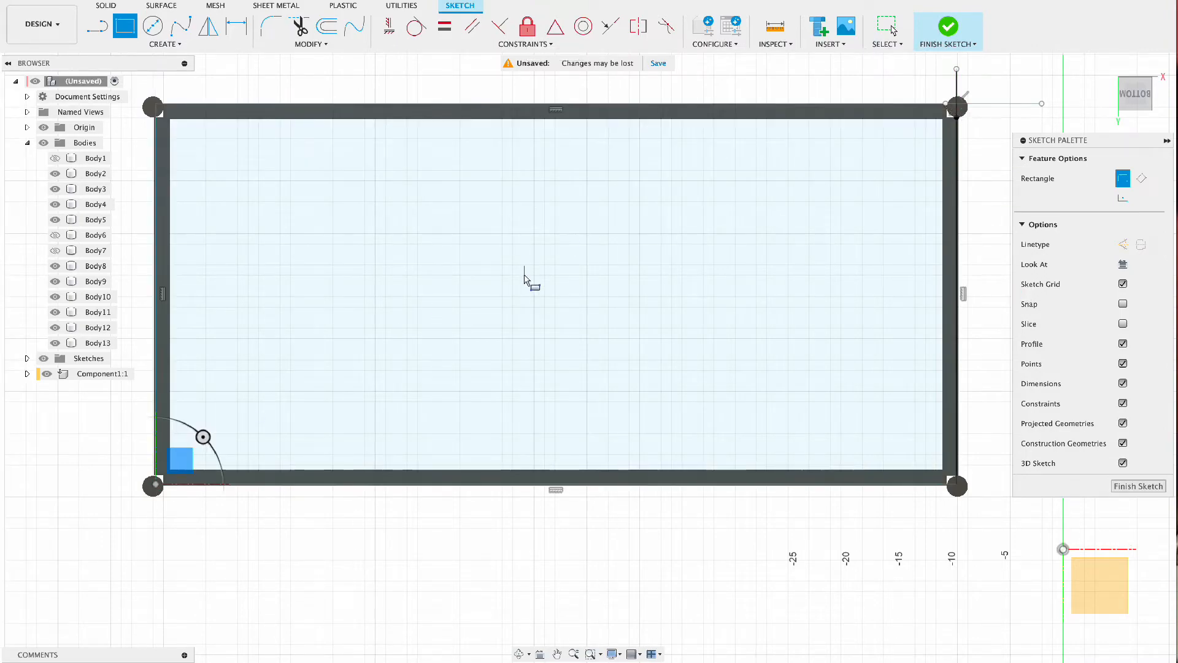
key(Escape)
click(950, 31)
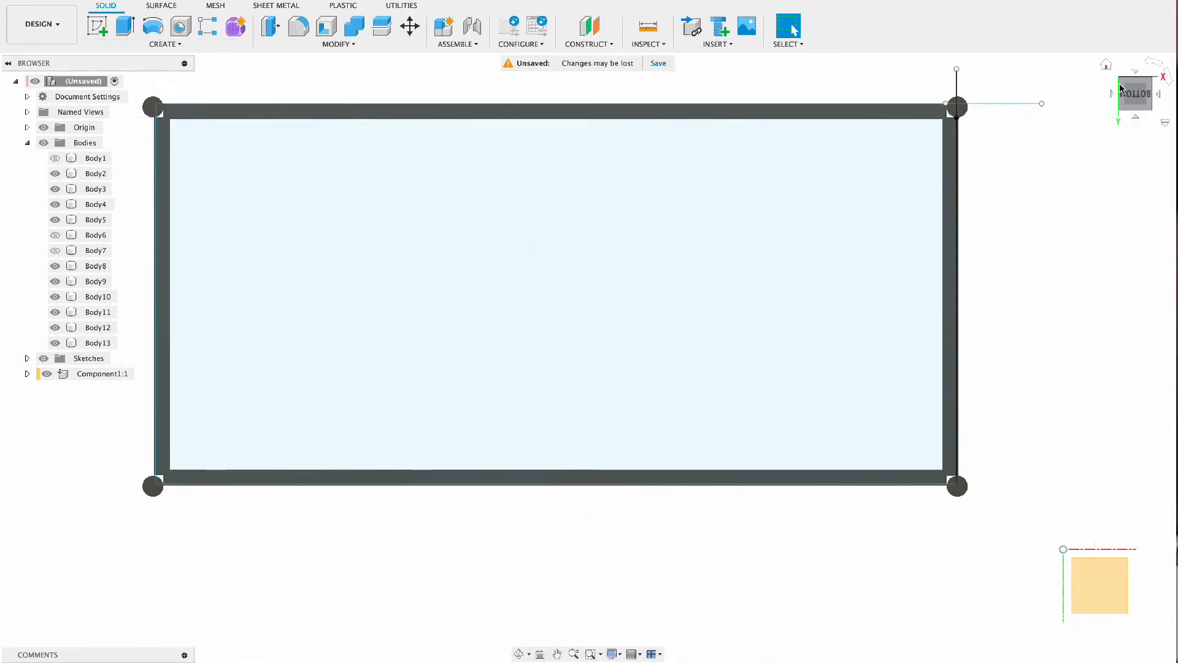
Extrude the rectangle's profiles over the whole frame 0.125 in as a new body
click(125, 26)
click(209, 185)
click(949, 332)
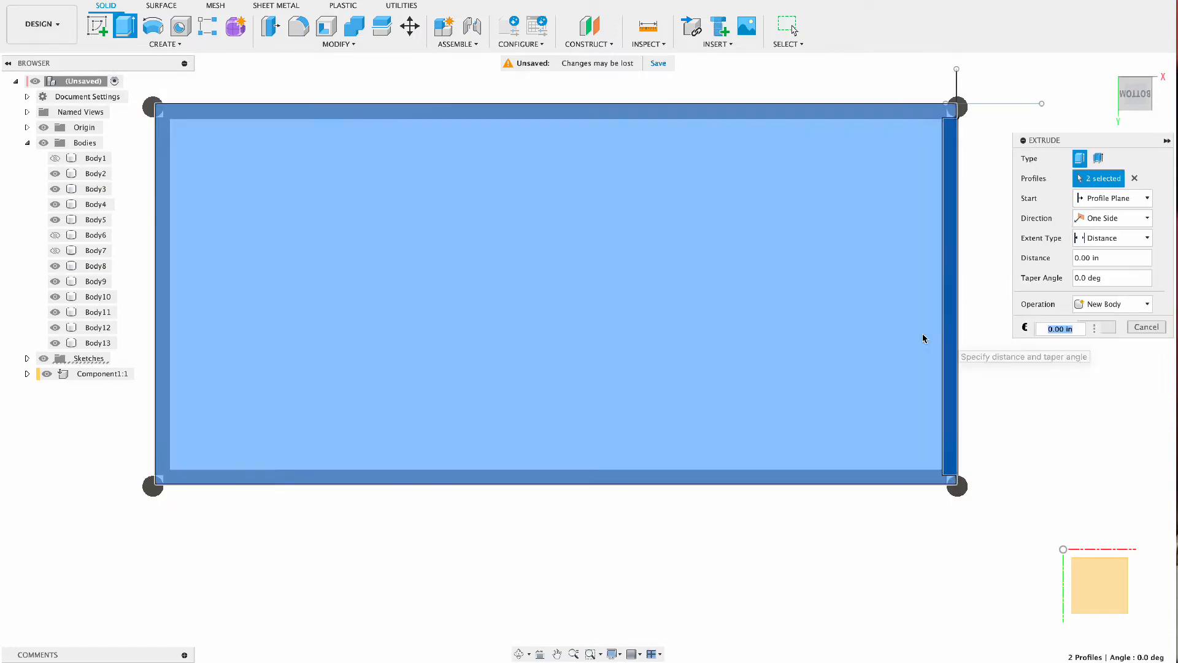
shift+middle_drag(697, 381, 620, 297)
drag(862, 295, 845, 283)
click(1123, 306)
click(1118, 362)
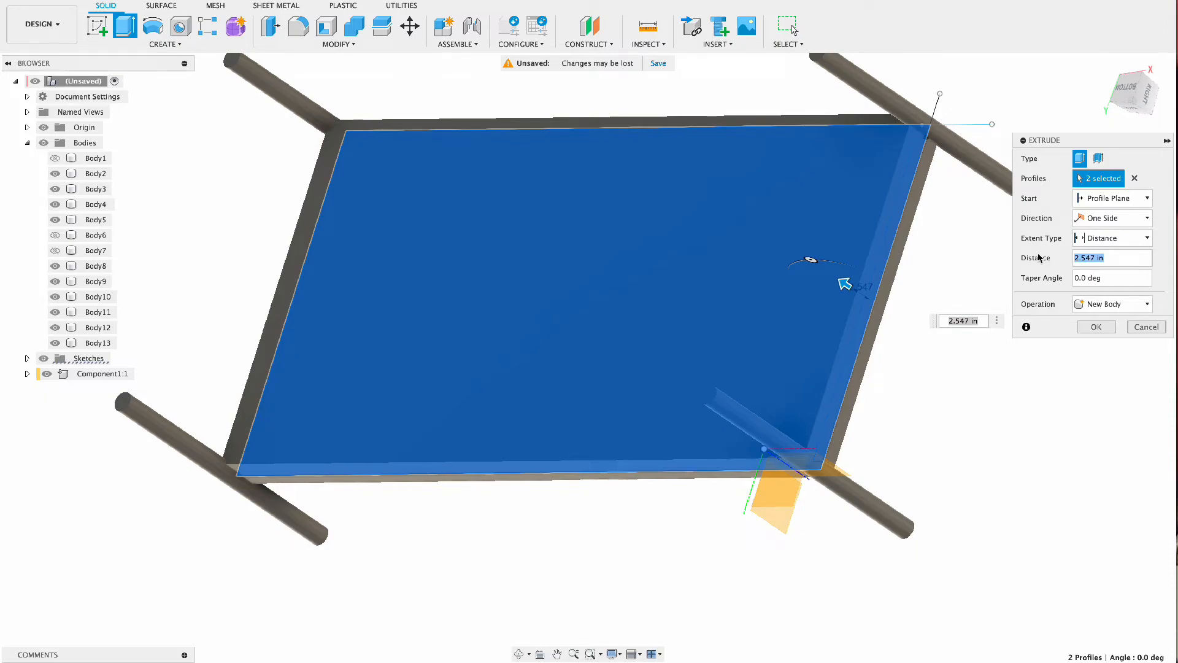
text(.125)
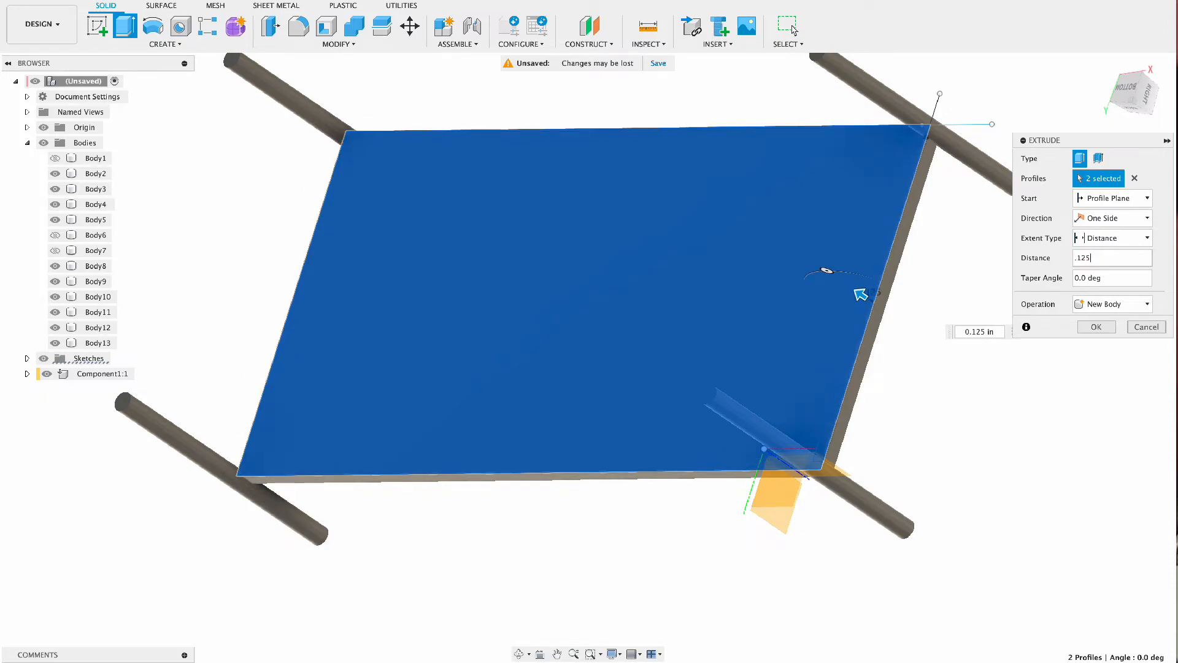
click(1095, 328)
Apply the Paint - Enamel Glossy (Grey) appearance to the new panel and frame in the Render workspace, and return to the Design workspace
click(1147, 99)
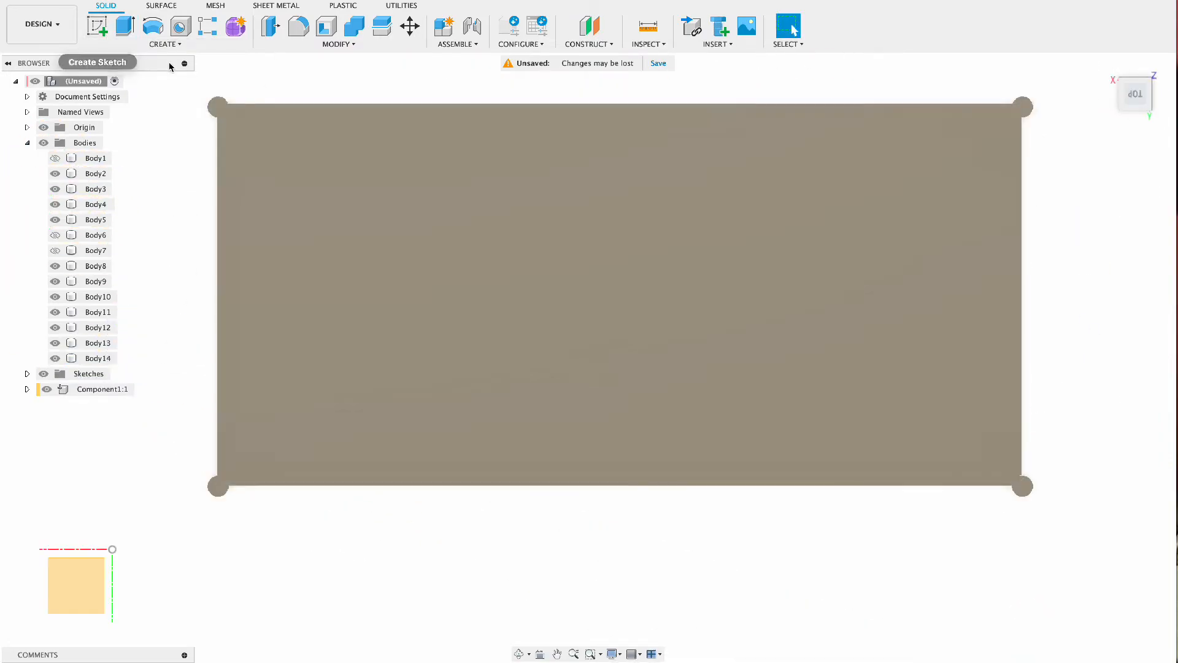
click(40, 23)
click(38, 97)
click(97, 26)
scroll(972, 503, up, 1)
drag(966, 452, 322, 295)
drag(1003, 444, 686, 139)
middle_drag(822, 286, 795, 289)
drag(970, 446, 876, 337)
click(41, 23)
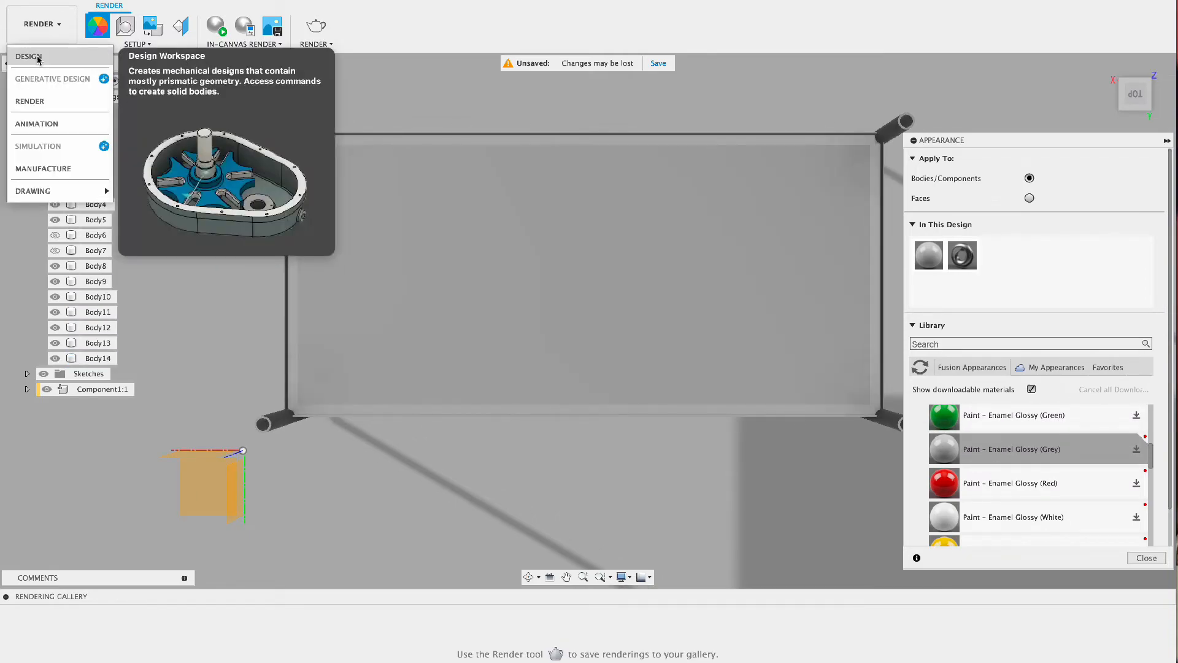
click(37, 53)
Start a new sketch on the shelf panel's face and set the Line tool to construction linetype
click(97, 26)
click(534, 316)
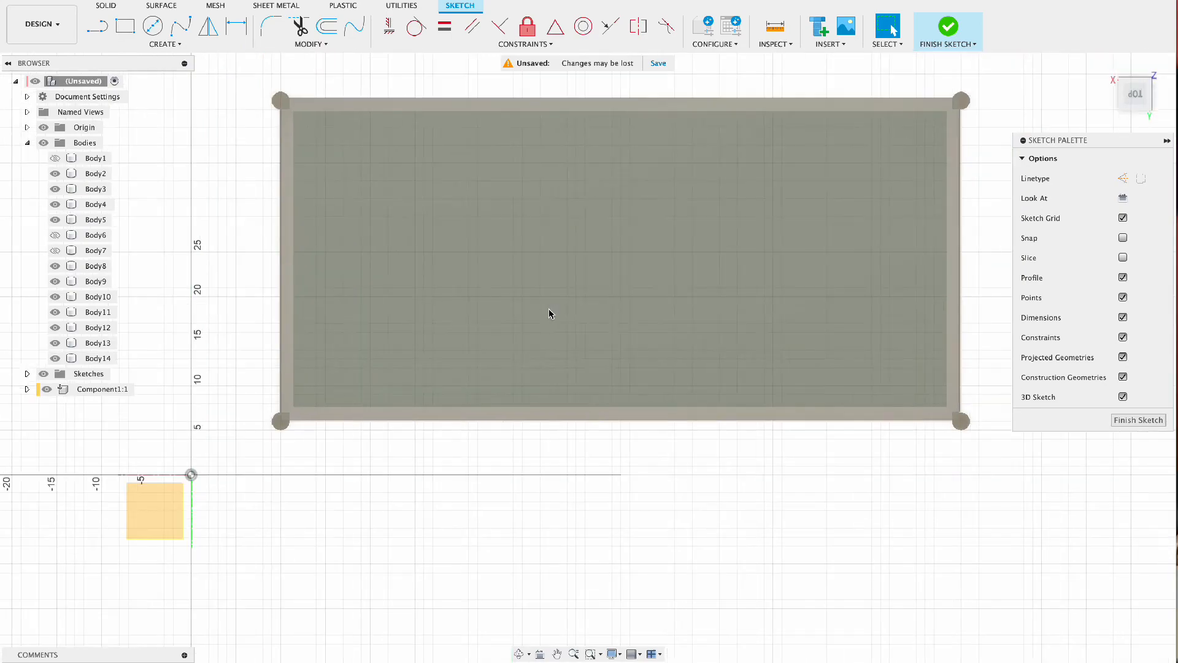
key(l)
key(x)
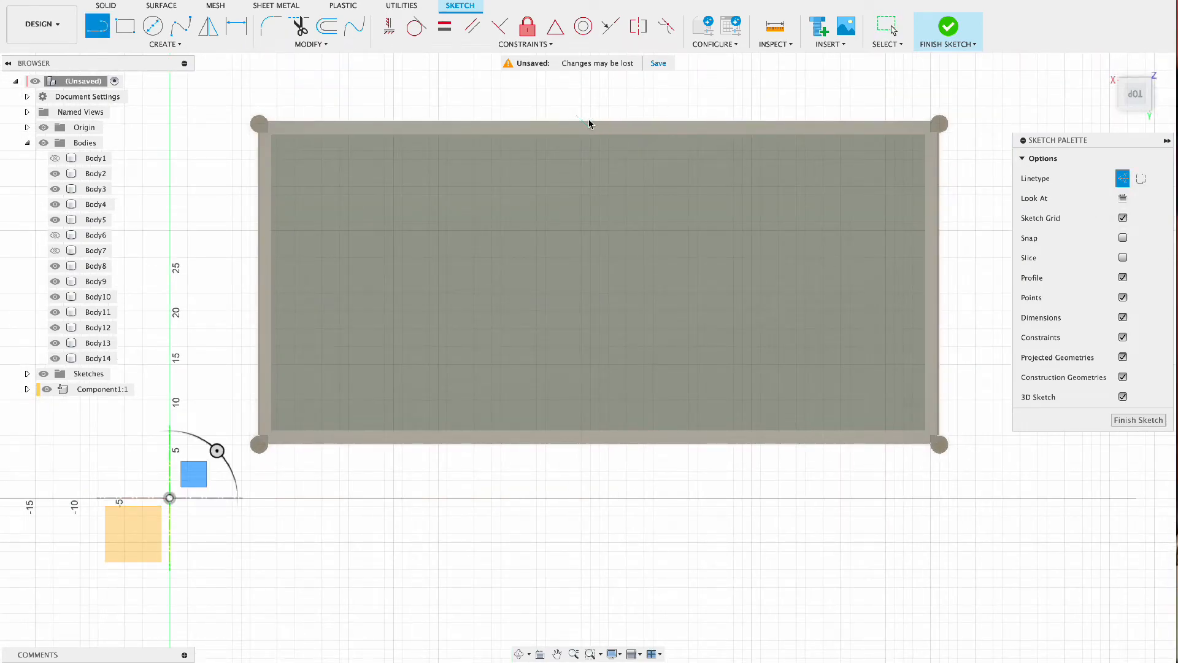
Try to draw a construction line across the middle of the panel between its long edges, and undo it
click(600, 124)
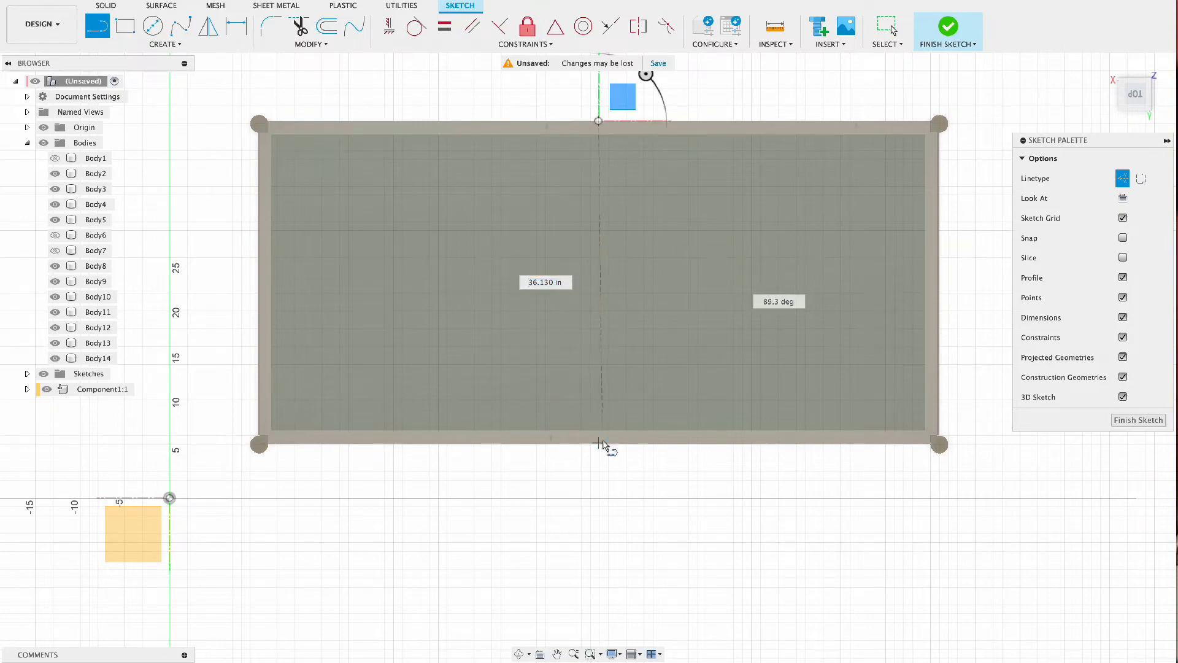
click(602, 442)
click(87, 2)
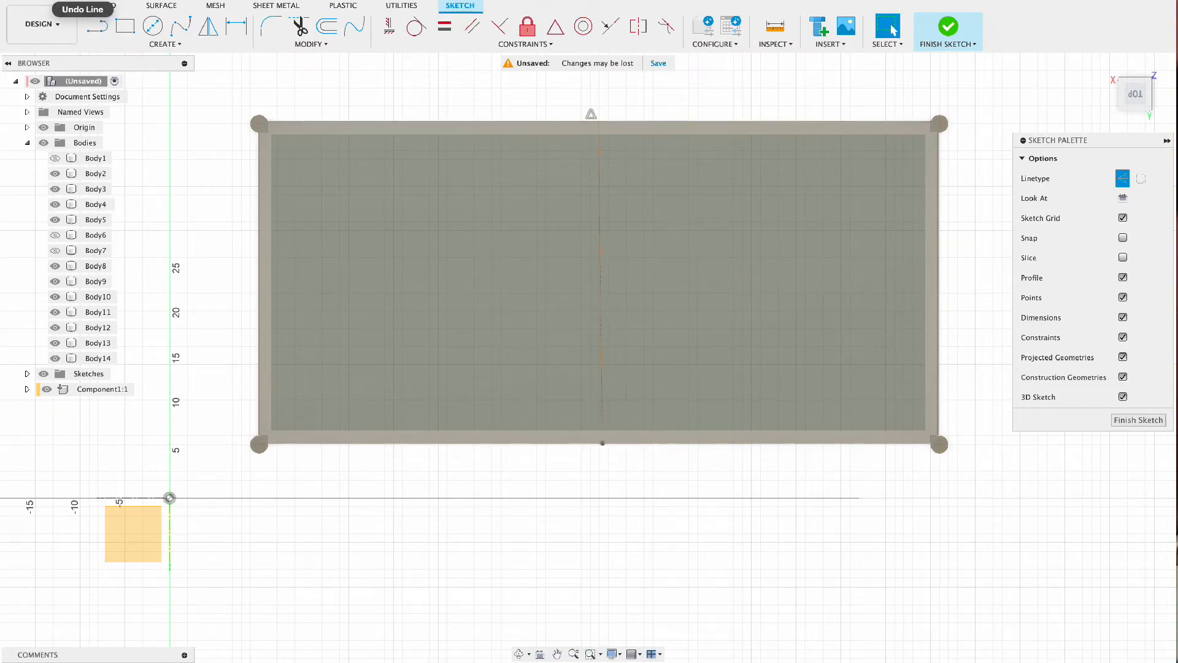
Draw a construction line straight across the panel between the midpoints of its two long edges
click(97, 26)
click(600, 124)
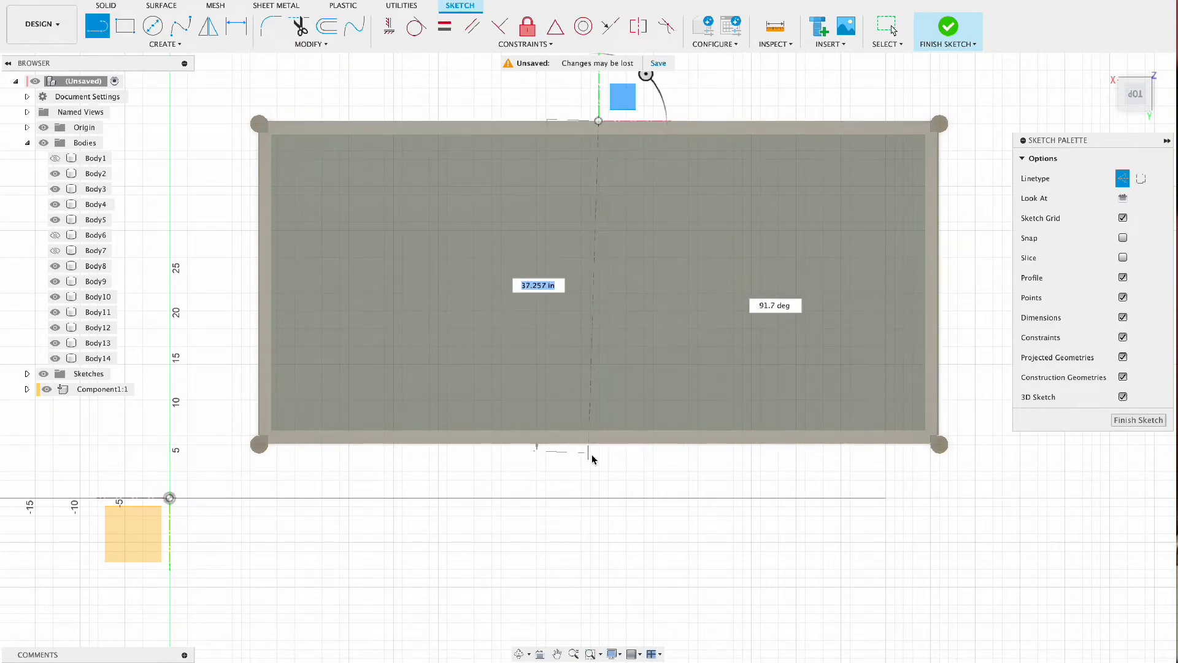
double_click(598, 442)
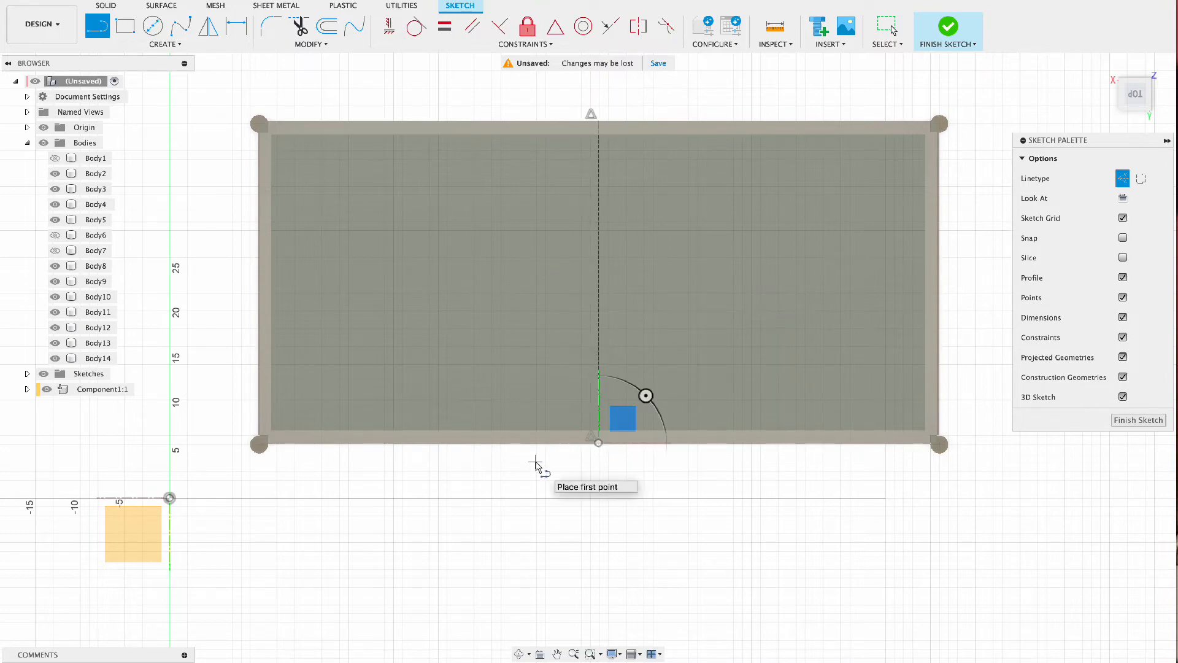
Draw a center rectangle 1.50 in wide on the construction line's midpoint in normal linetype, spanning the panel between the long rails
click(163, 44)
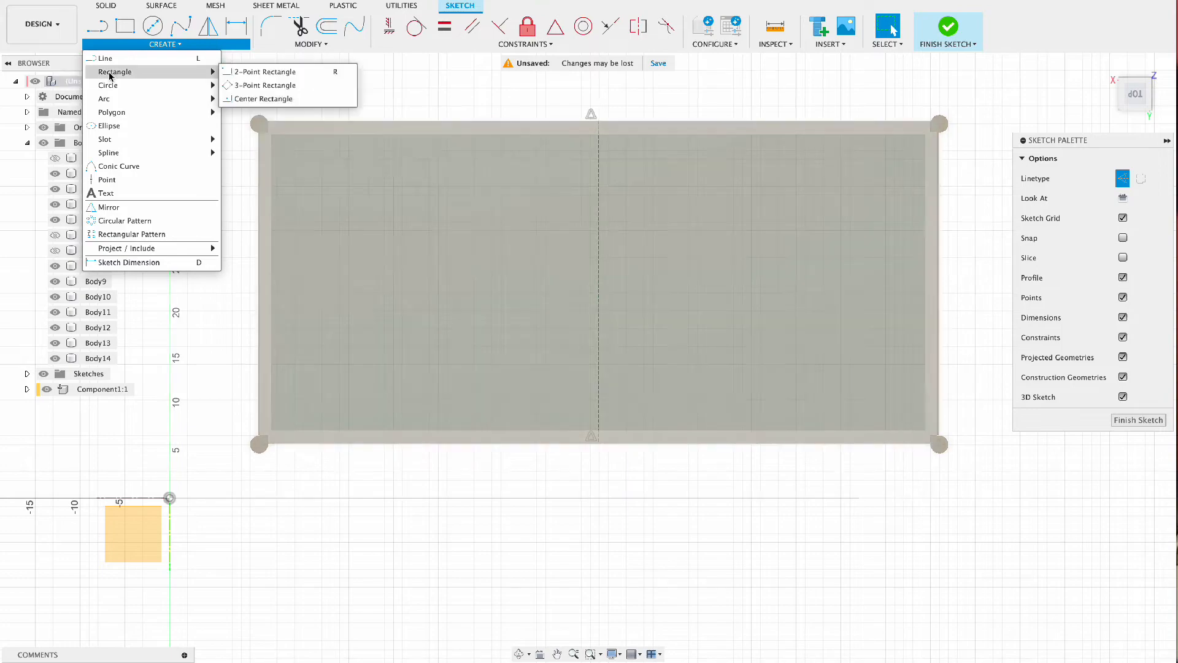
click(258, 98)
click(599, 282)
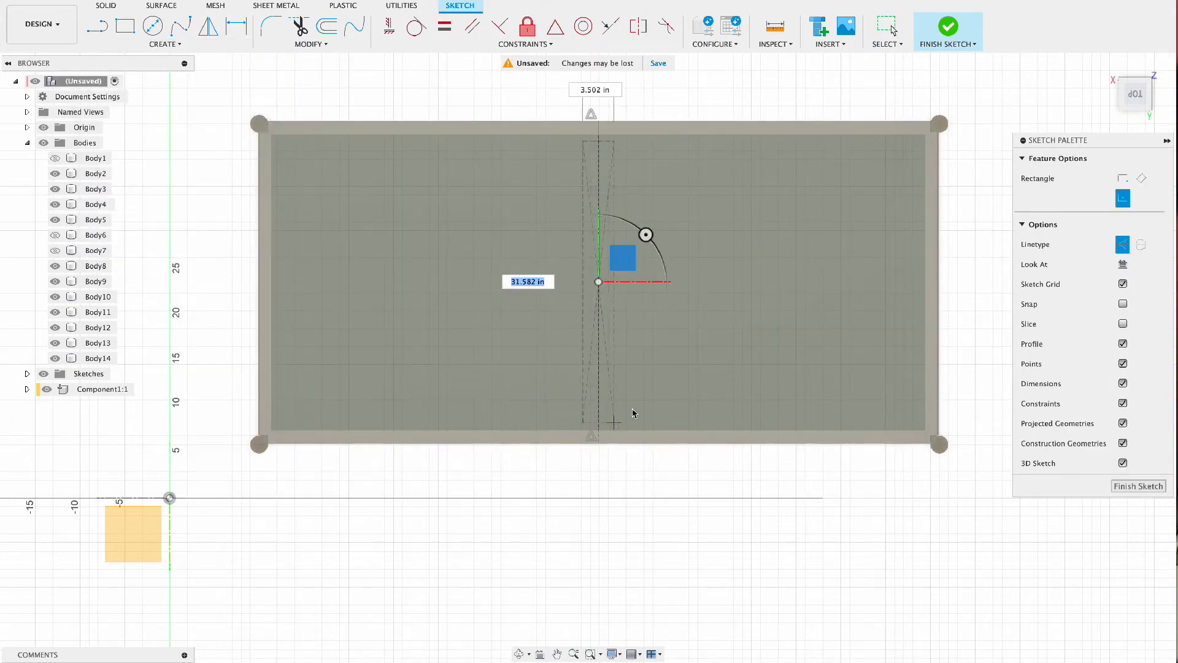
click(1123, 245)
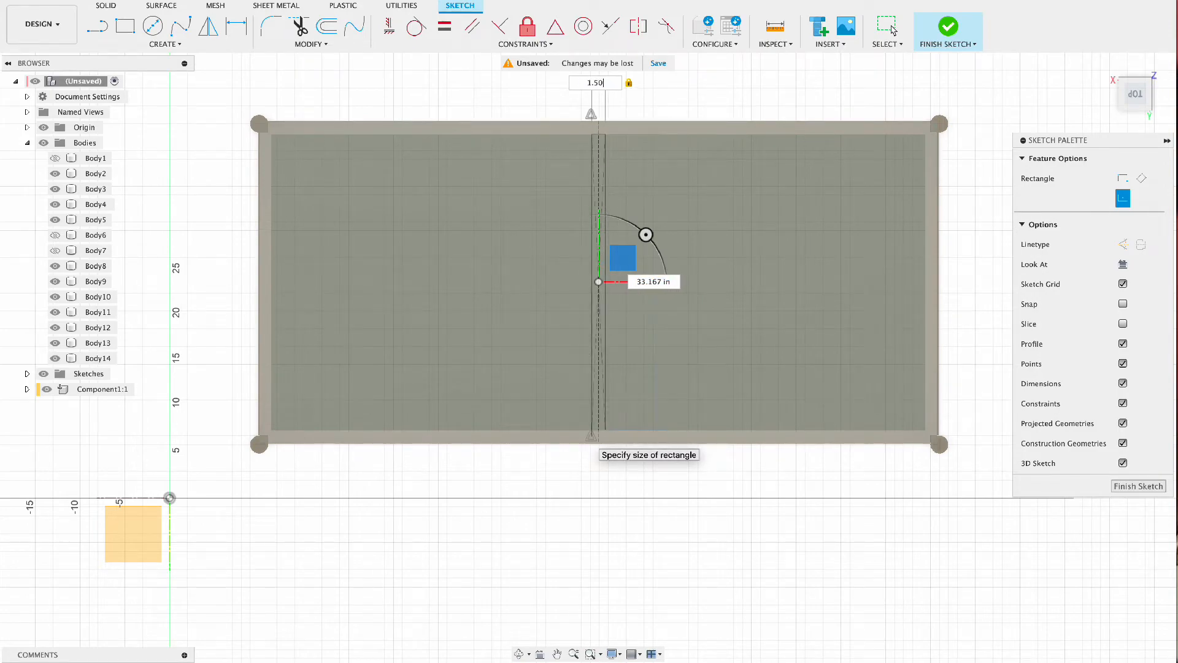
click(605, 443)
key(l)
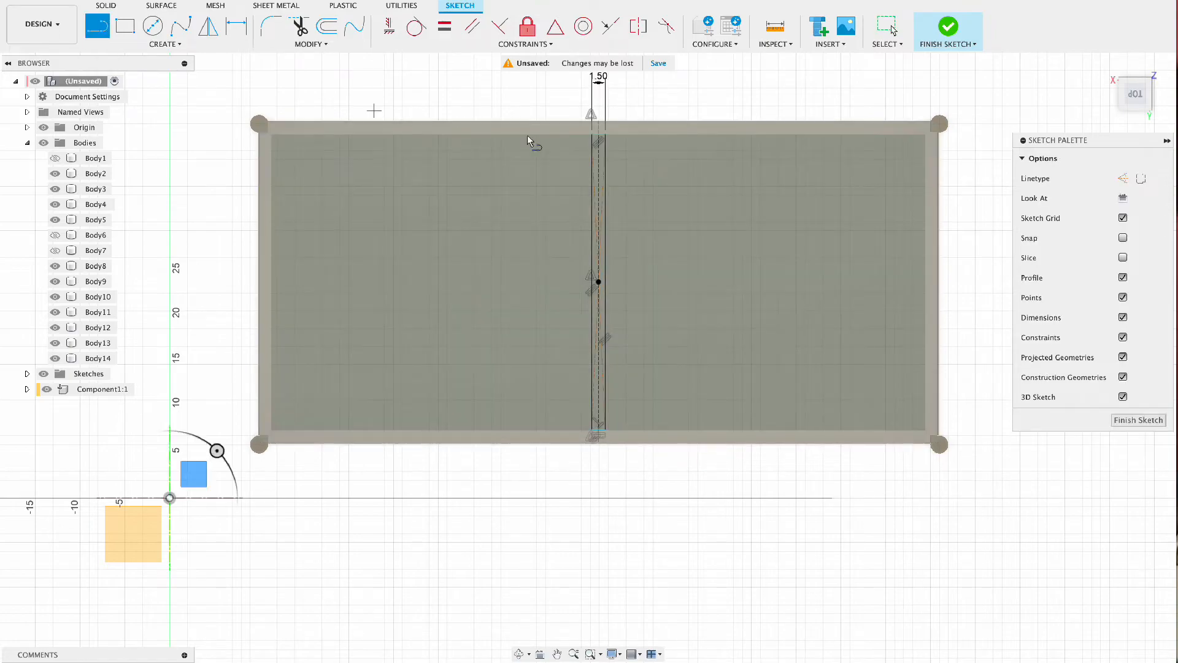
click(591, 136)
key(Escape)
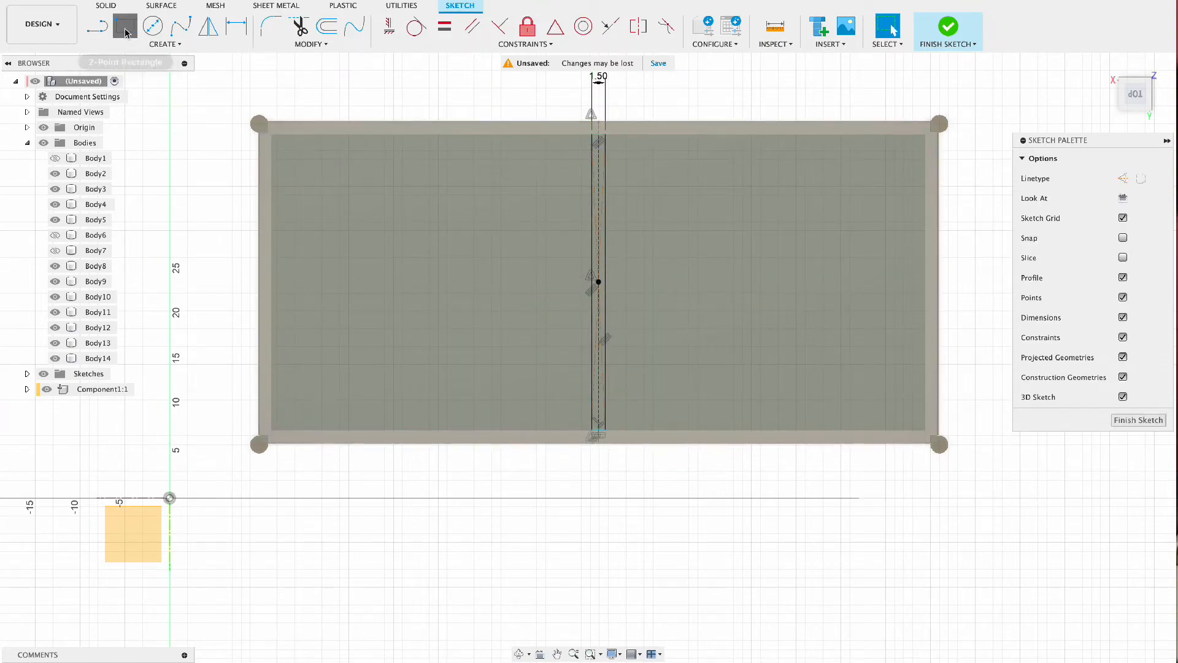
Draw a .1875 by 33.167 in rectangle along one long edge of the cross brace strip
click(125, 27)
click(590, 134)
text(33.167)
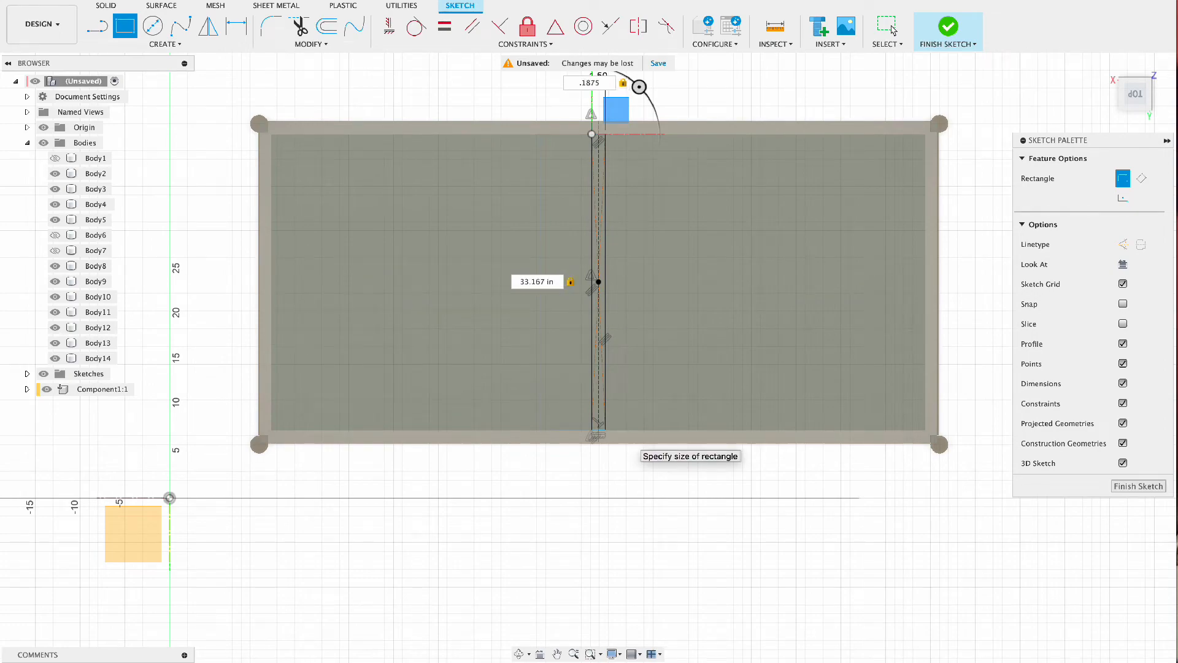
key(Return)
Extrude the narrow edge strip of the brace sketch 1.50 in as a new body
key(e)
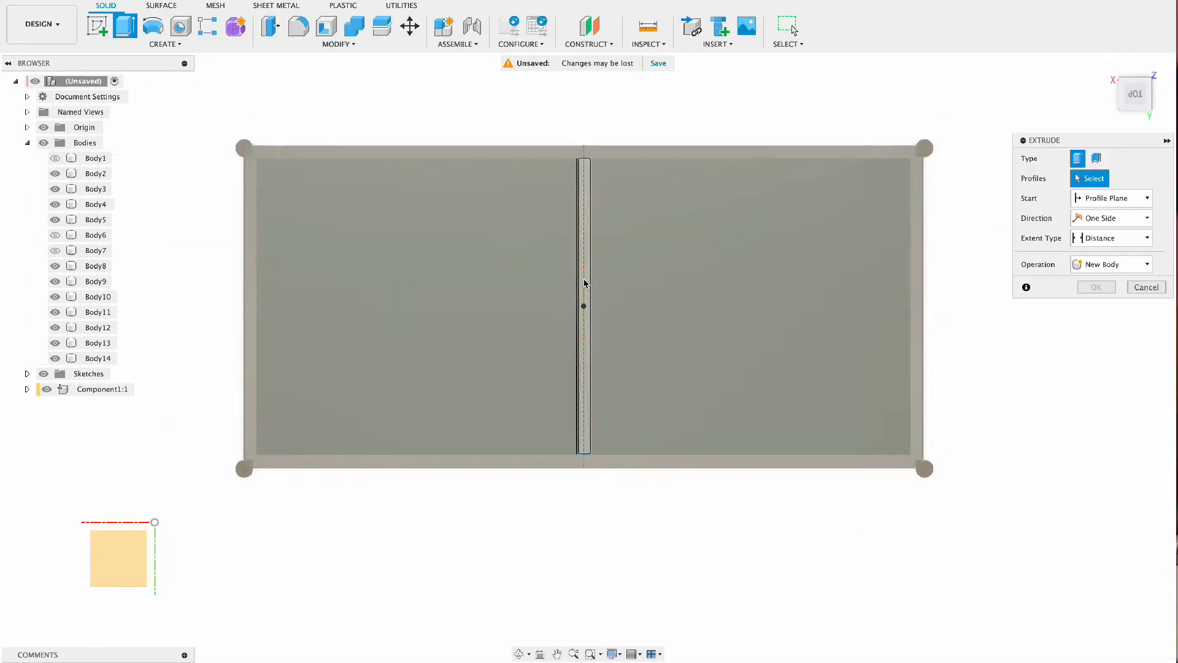
click(580, 284)
key(Escape)
shift+middle_drag(620, 353, 555, 358)
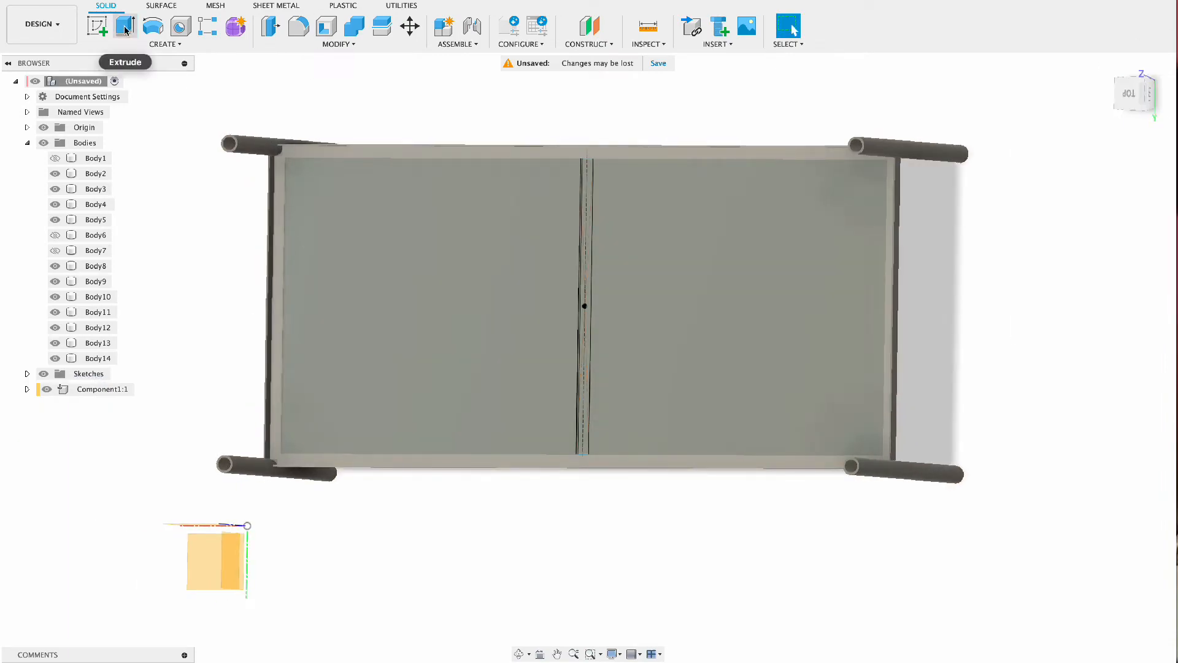
click(125, 28)
click(568, 307)
click(1114, 303)
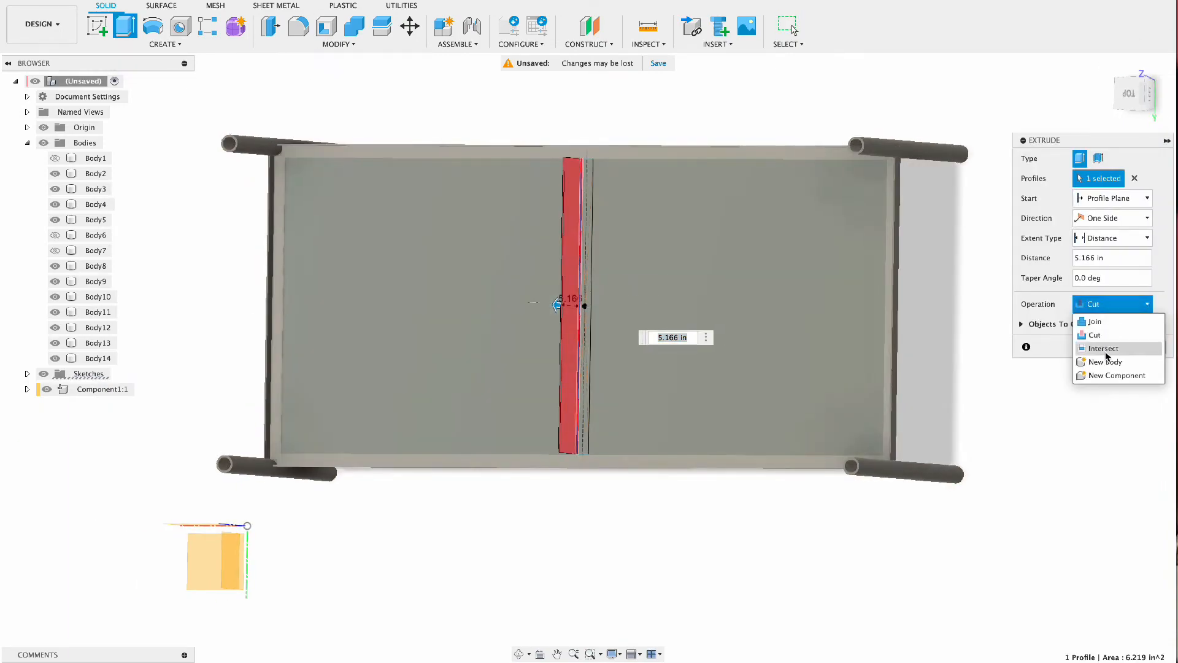
click(1107, 362)
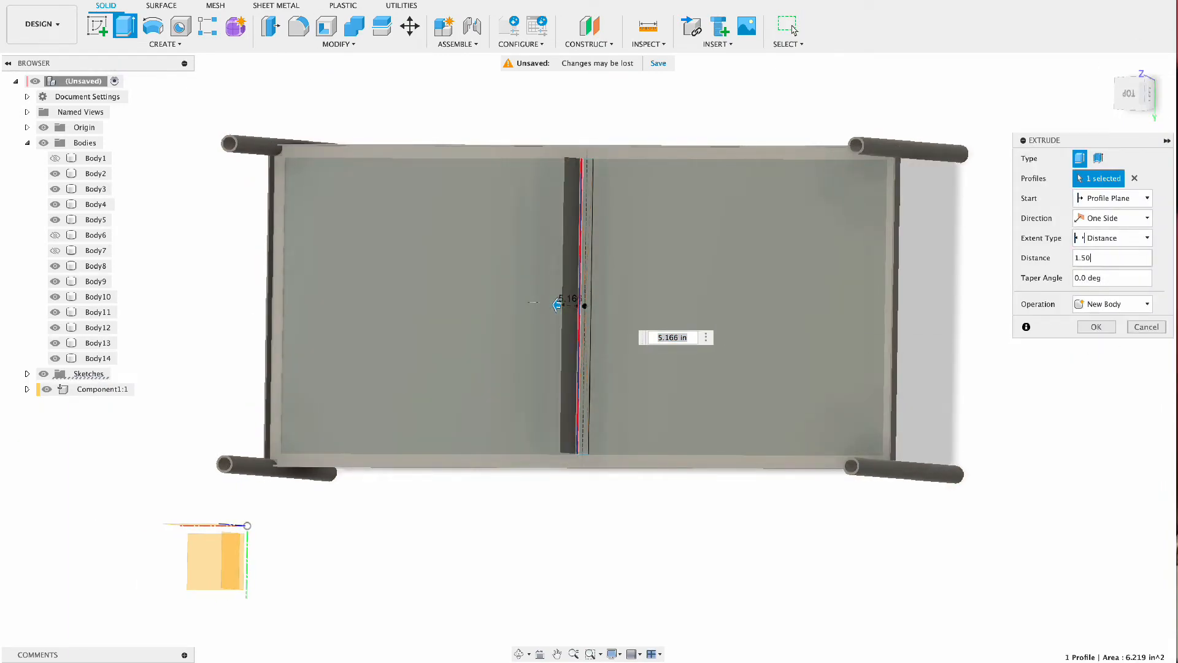
text(1.50)
key(Return)
Show the brace sketch, extrude the remaining wide brace strip .1875 in as a new body, and hide the sketches
click(27, 143)
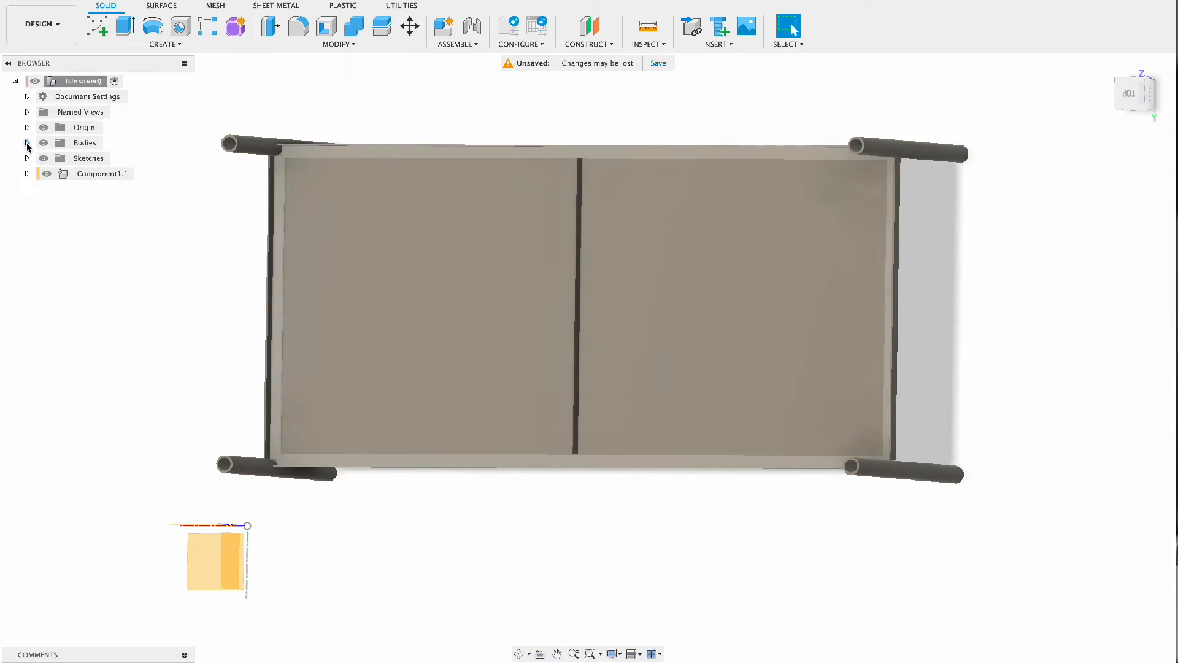
click(27, 158)
click(130, 22)
click(583, 307)
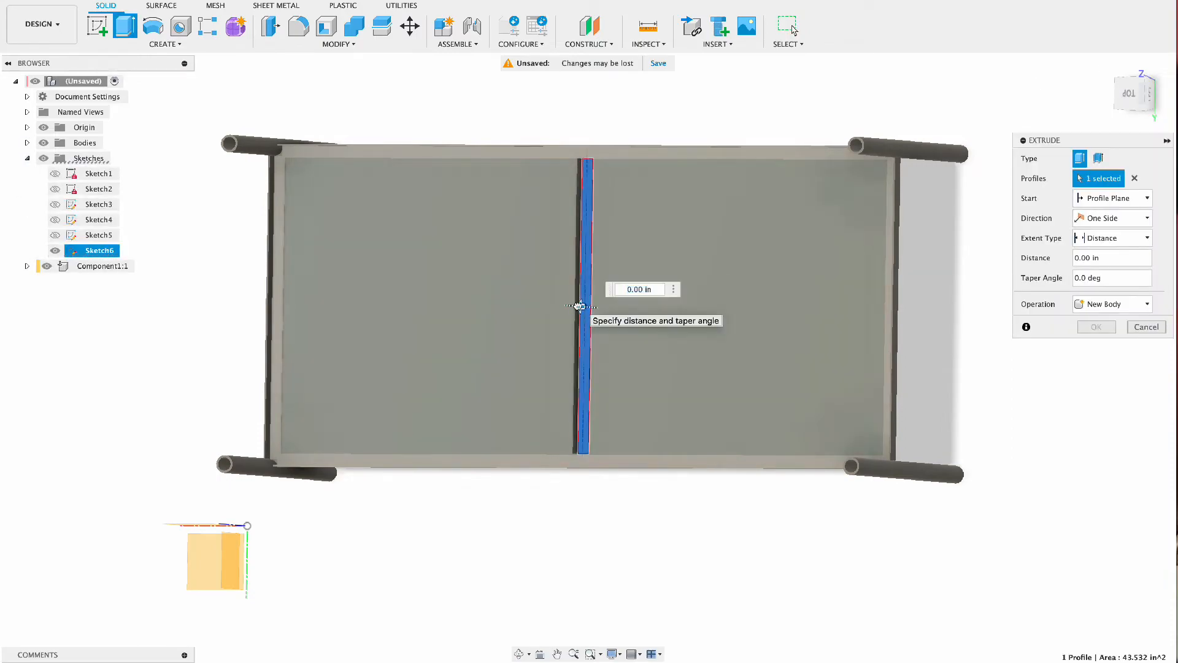
text(.1875)
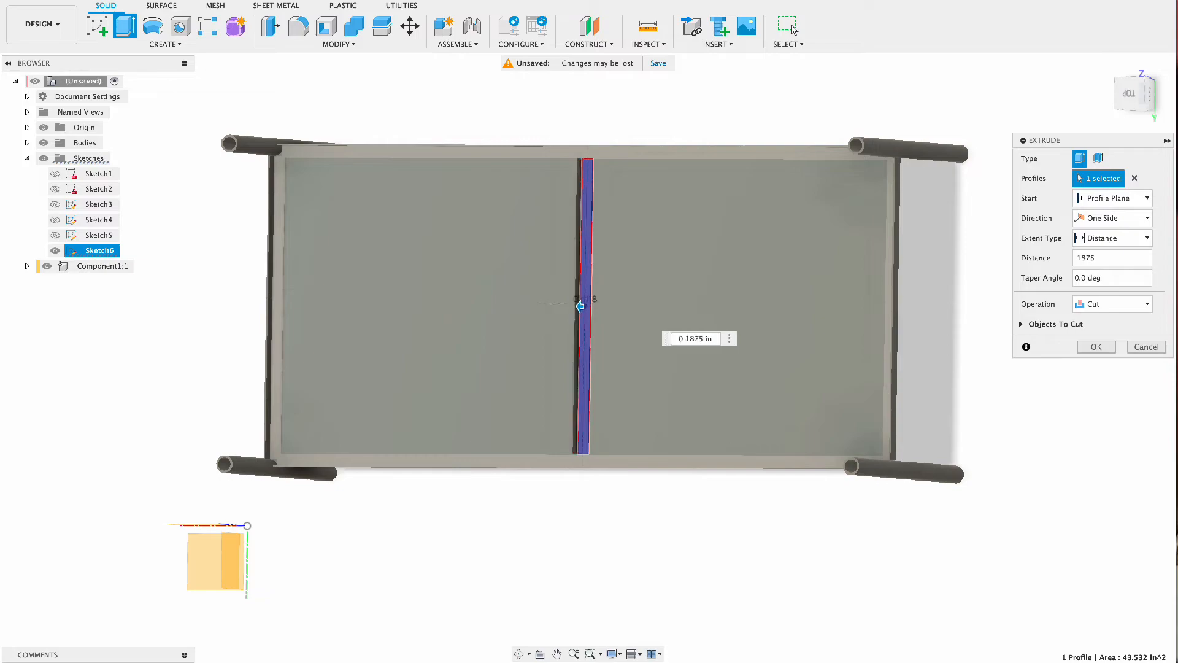
click(1112, 304)
click(1068, 361)
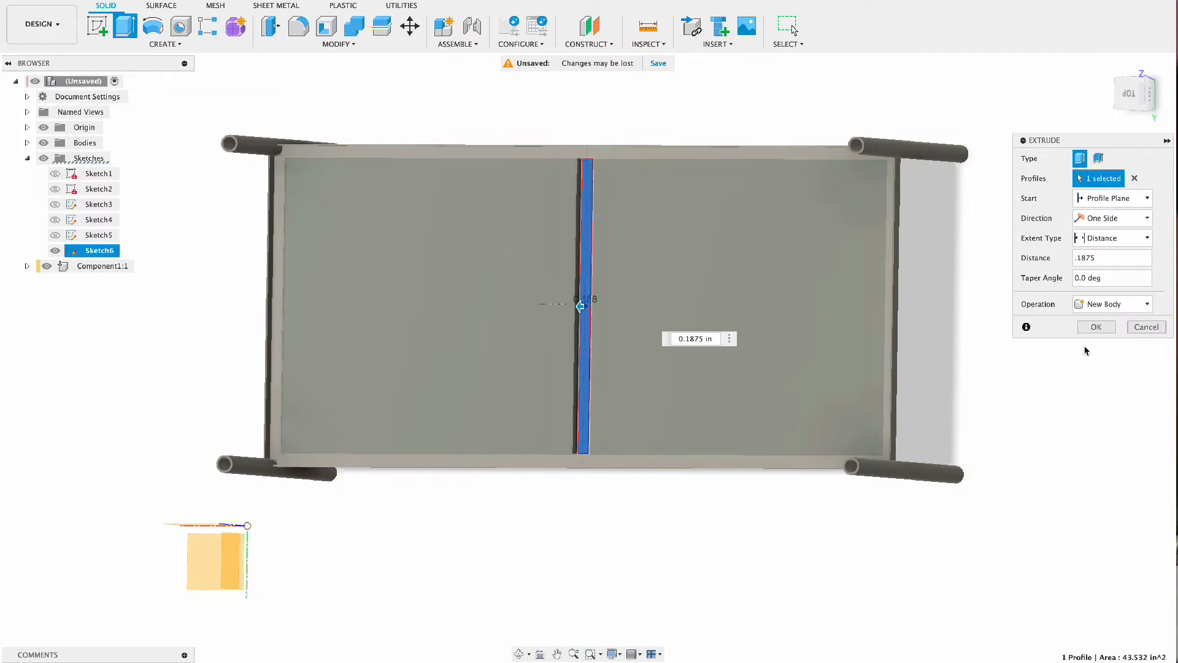
click(1096, 347)
click(43, 160)
Apply the design's existing light grey appearance to the cross brace and frame in the Render workspace, and return to Design
click(42, 24)
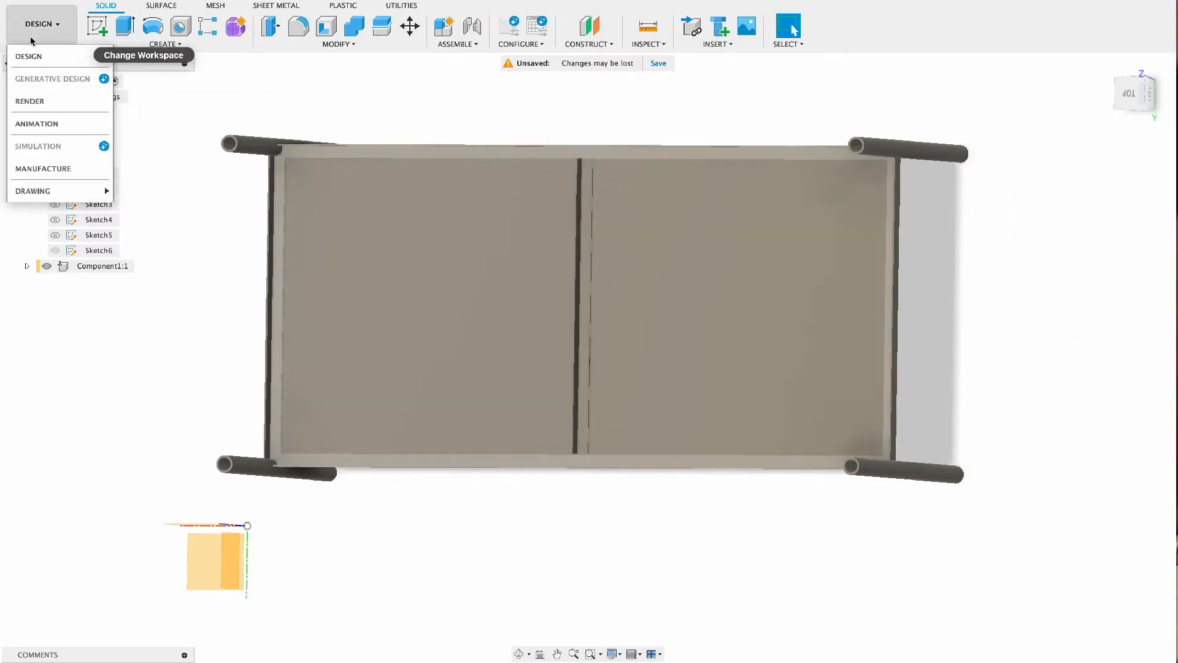
click(53, 100)
click(97, 26)
drag(929, 257, 584, 270)
drag(914, 245, 804, 127)
drag(917, 252, 339, 297)
click(41, 24)
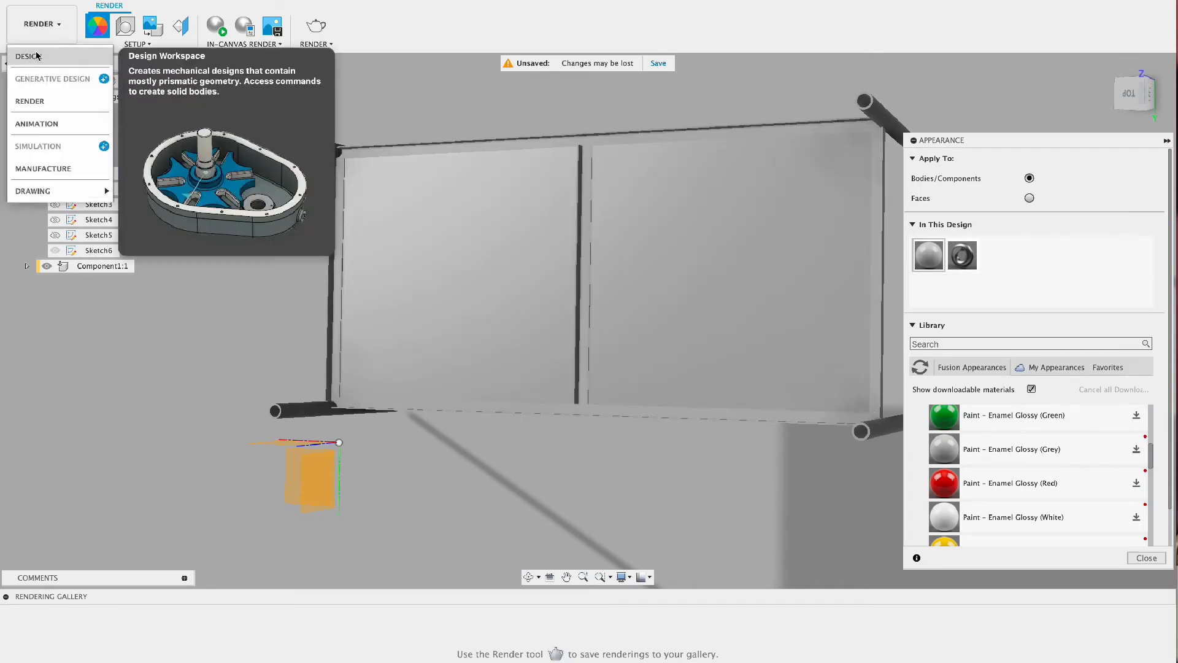
click(37, 59)
Make the hidden tabletop, Body1, visible
click(1107, 65)
drag(1128, 77, 1074, 138)
click(1136, 96)
drag(1137, 119, 1121, 97)
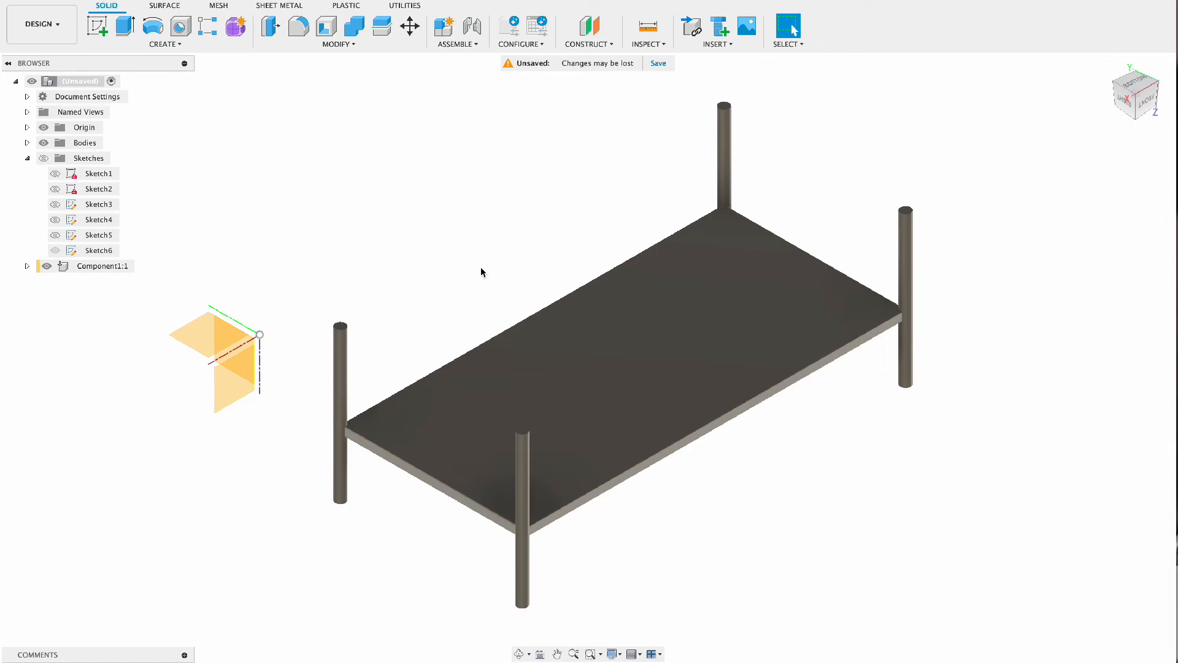
drag(1122, 97, 1026, 55)
click(1106, 66)
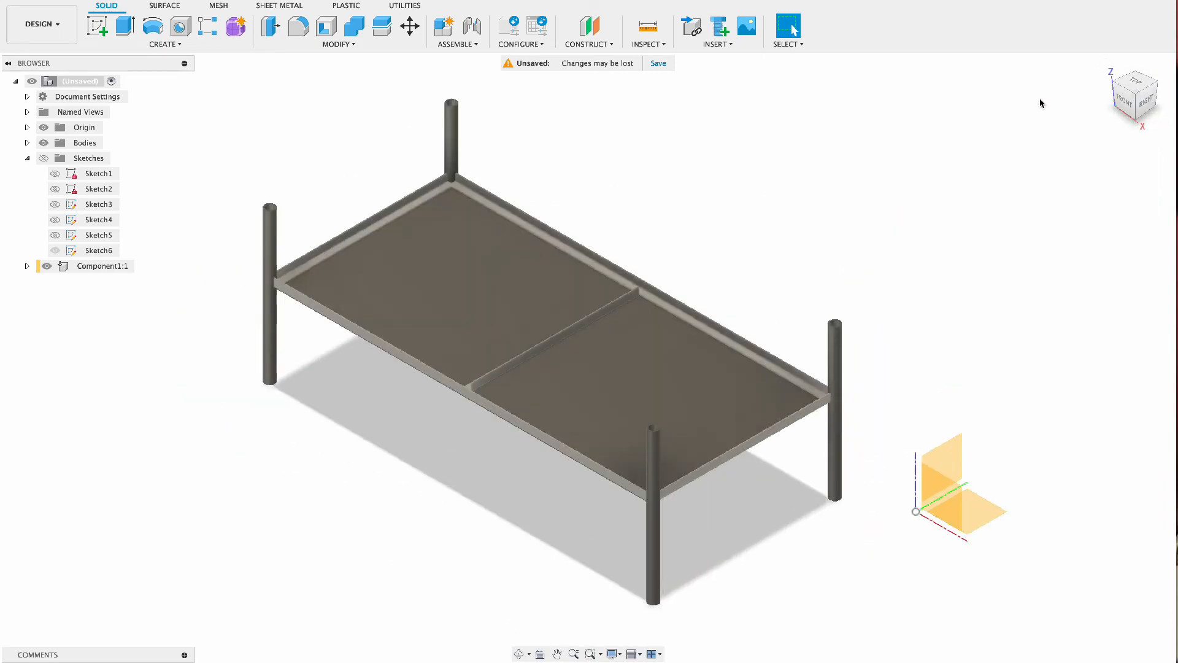
click(27, 158)
click(27, 142)
click(55, 158)
Try to apply Paint - Enamel Glossy (Grey) to the tabletop in the Render workspace, and return to Design
click(1134, 85)
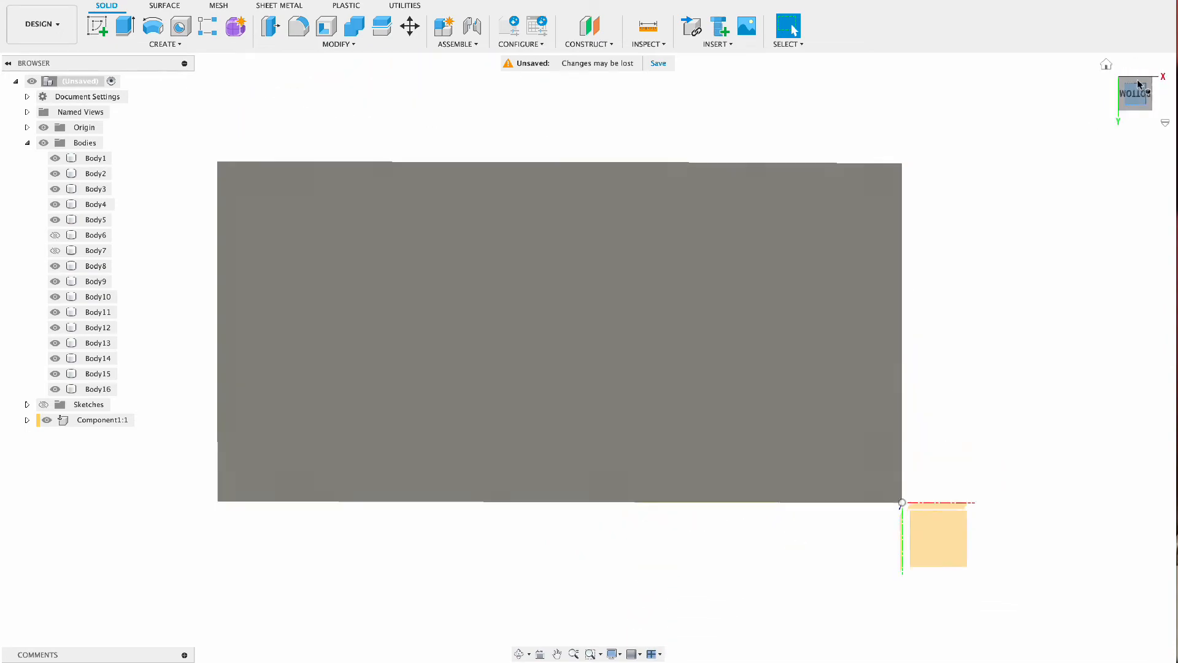
click(1122, 106)
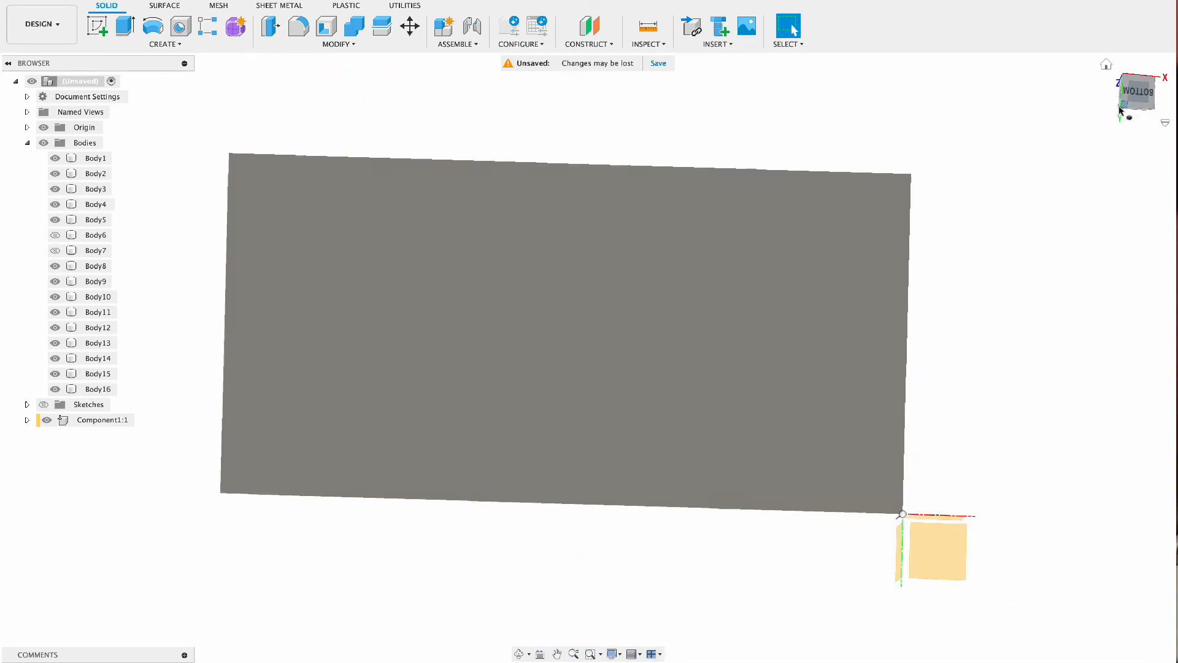
click(1144, 99)
click(1149, 95)
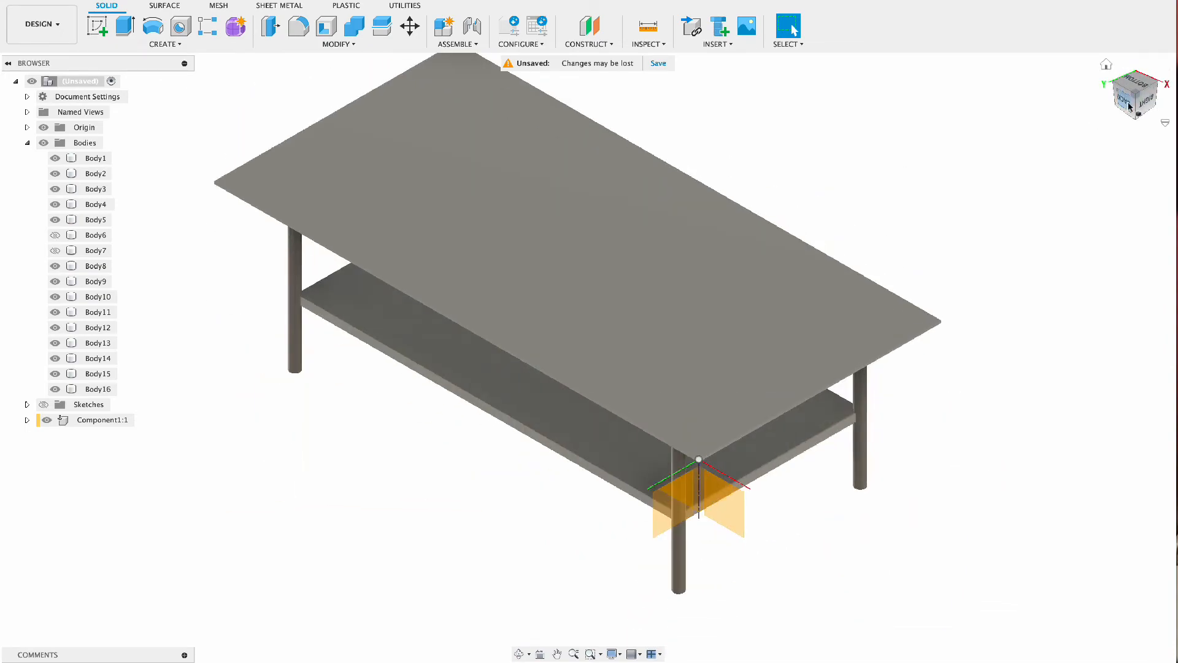
mouse_move(1129, 106)
mouse_down()
mouse_move(1123, 59)
mouse_move(1130, 106)
mouse_up()
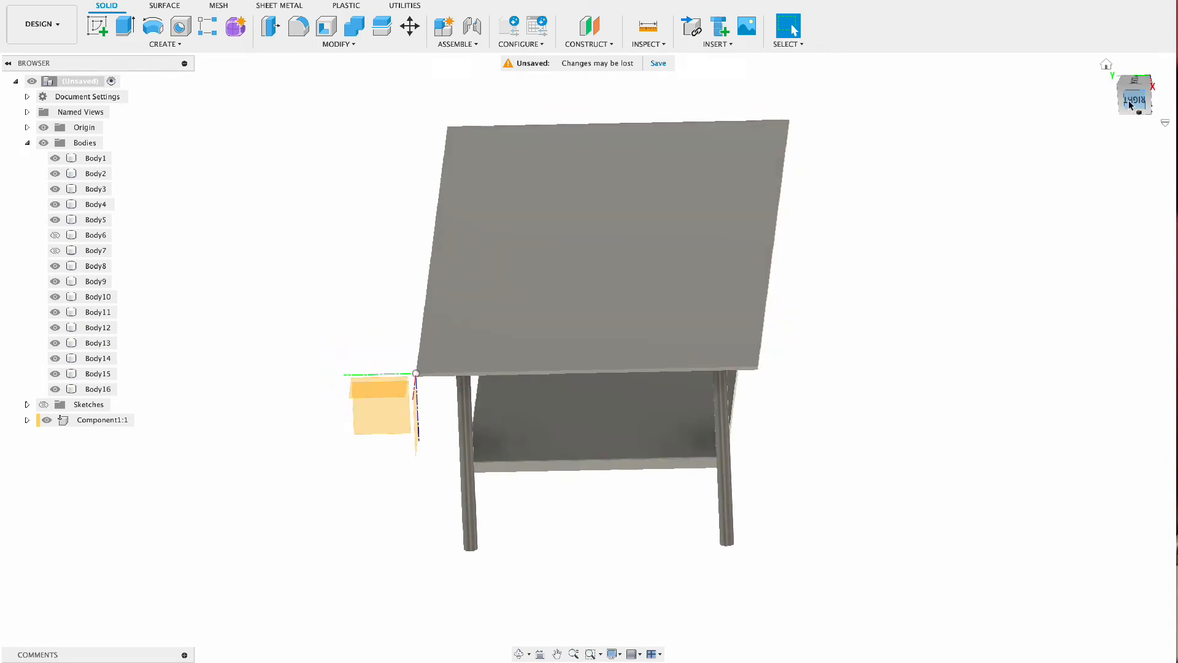
click(42, 24)
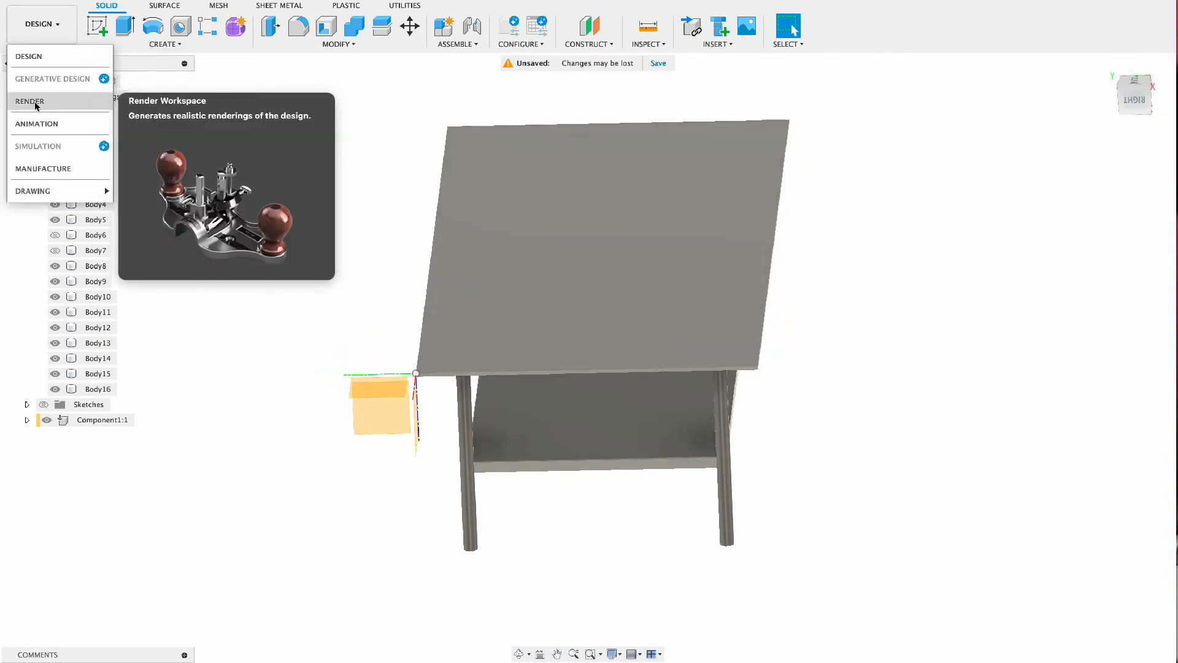
click(38, 98)
click(97, 26)
scroll(991, 503, down, 2)
scroll(993, 494, up, 2)
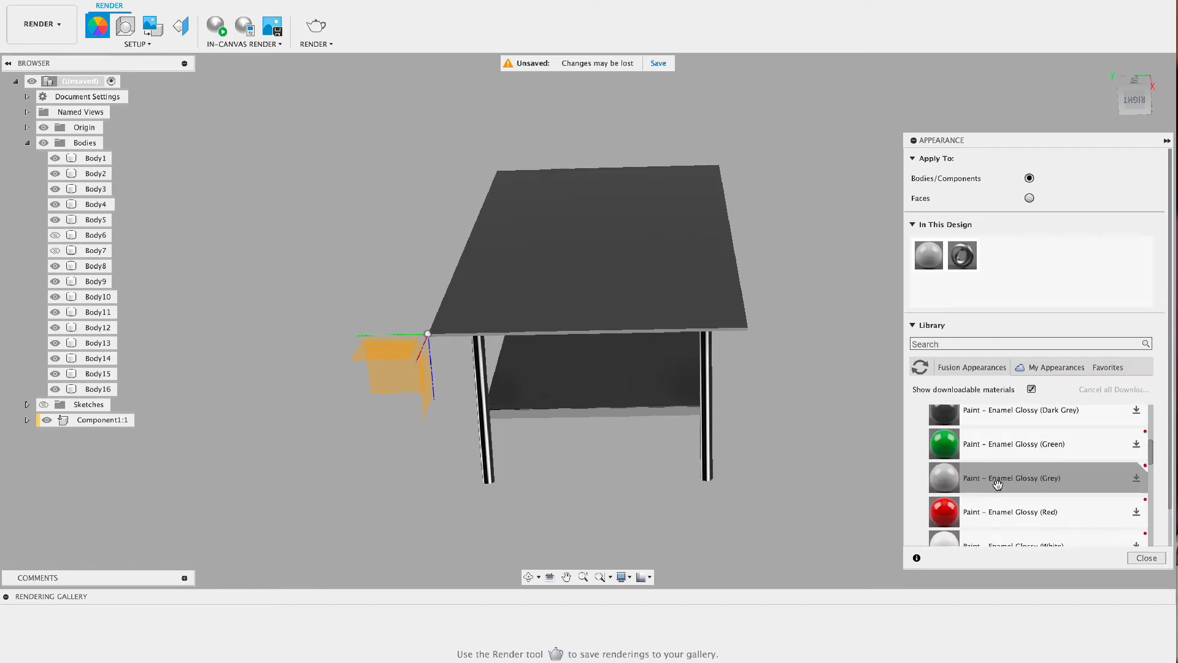
drag(973, 473, 587, 277)
scroll(981, 468, up, 3)
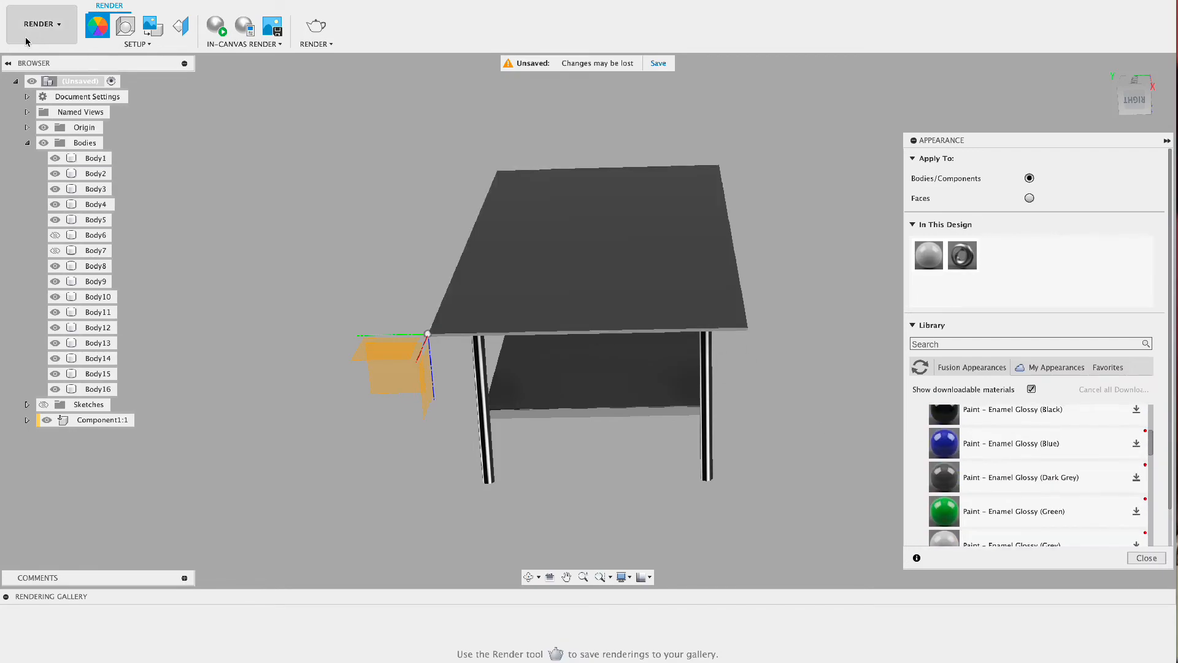
click(27, 38)
click(37, 57)
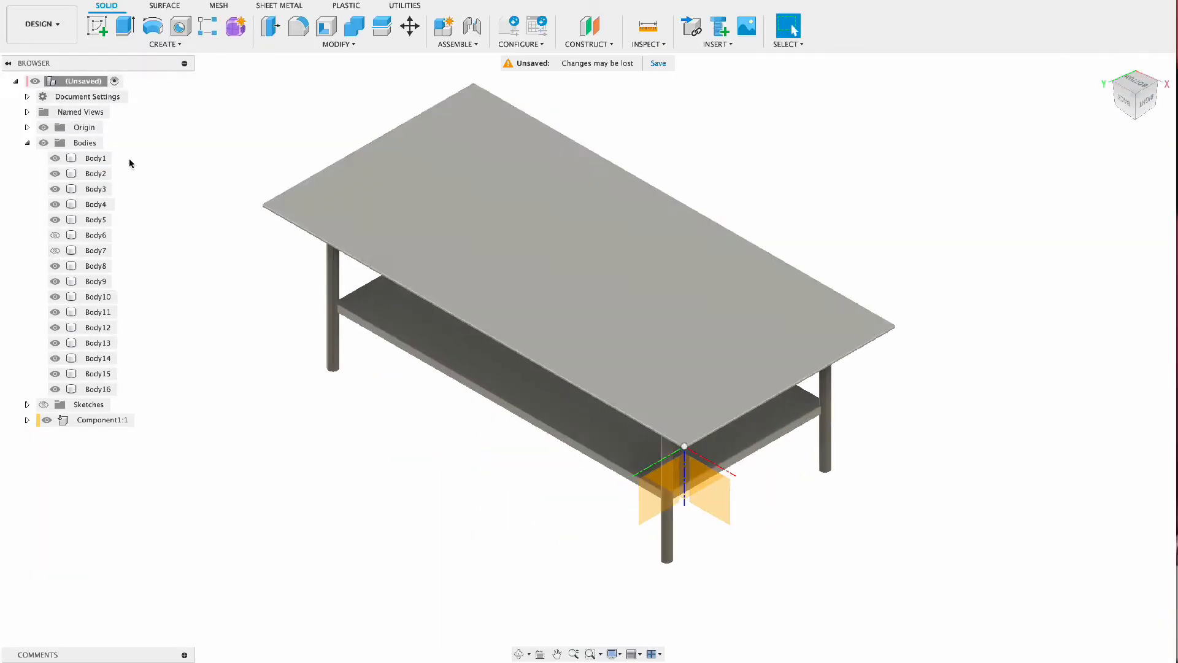
Hide the origin and start a sketch on the free end face of the leg nearest the origin
click(42, 131)
click(42, 131)
drag(1136, 114, 1171, 32)
mouse_move(1132, 94)
mouse_down()
mouse_move(1129, 131)
mouse_move(1144, 56)
mouse_up()
click(99, 28)
click(642, 252)
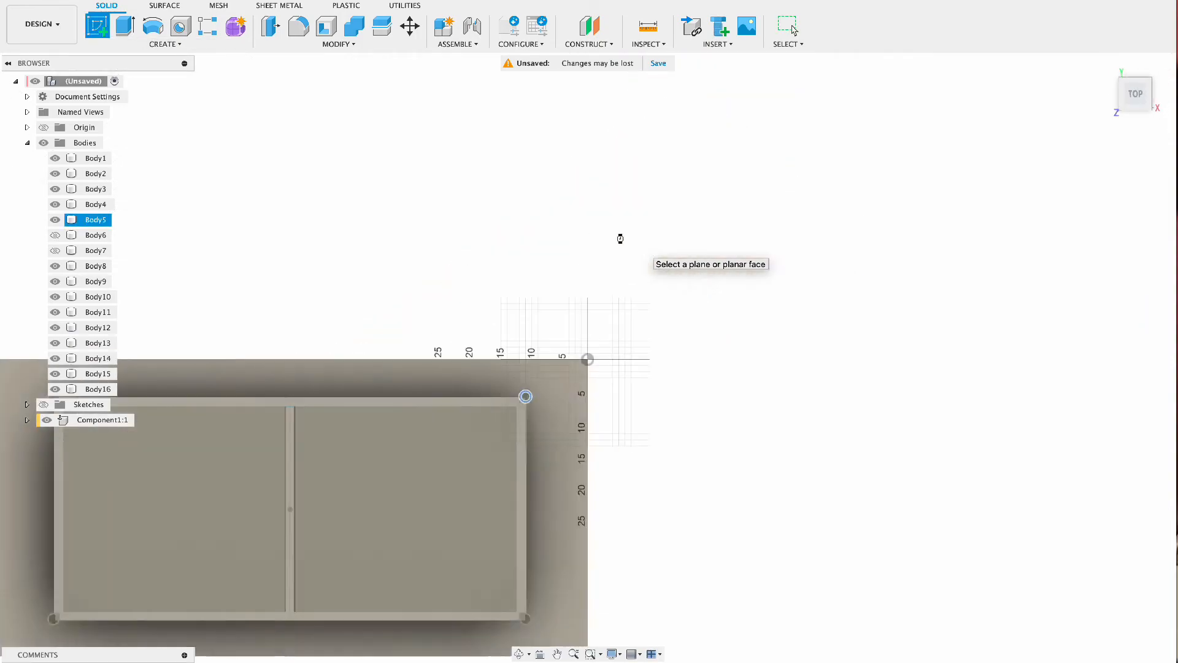
click(557, 654)
drag(453, 590, 849, 383)
key(Escape)
Try to draw a vertical line across the leg's end circle, and undo it
click(165, 44)
click(107, 58)
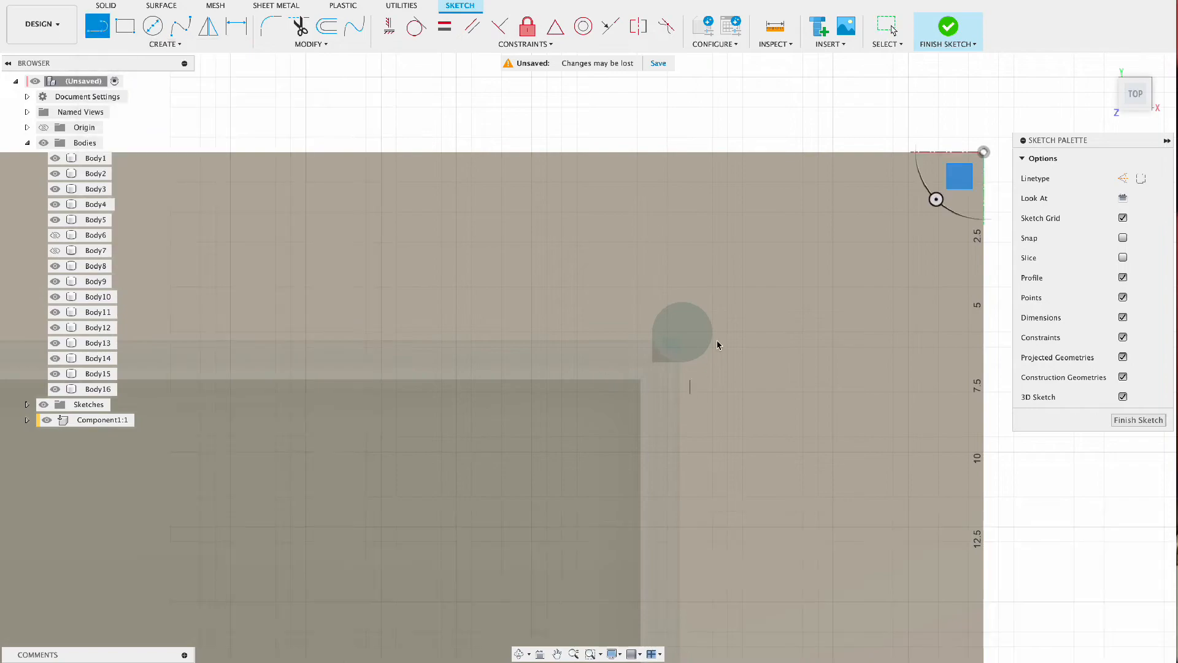
click(682, 303)
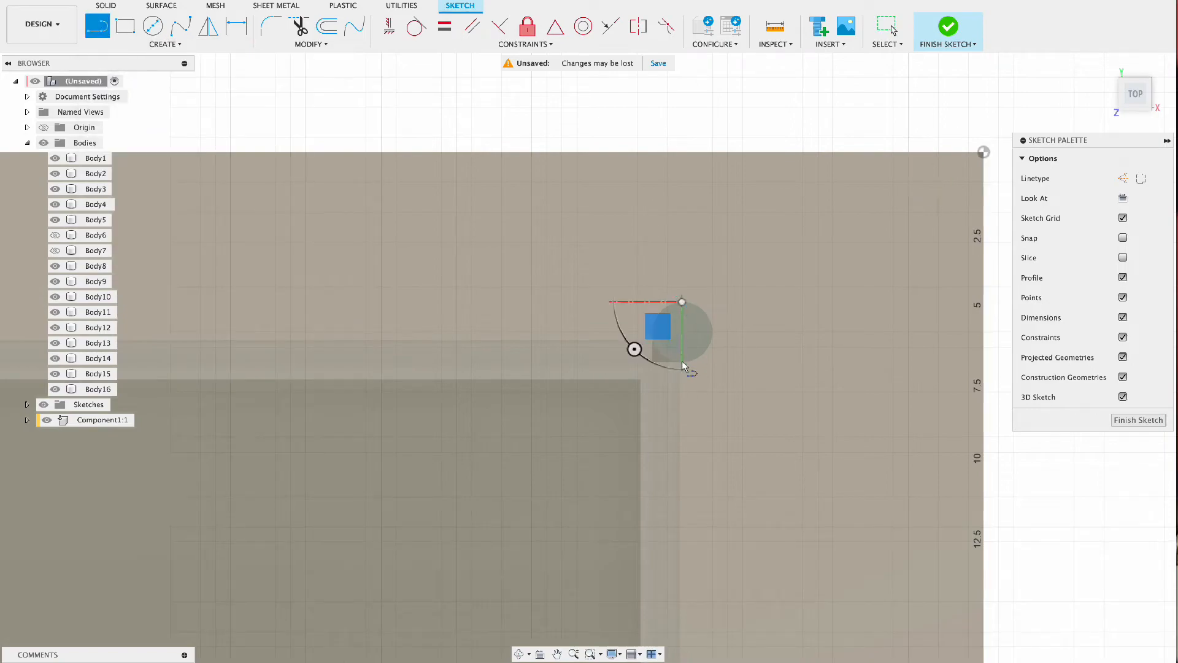
click(684, 418)
key(Escape)
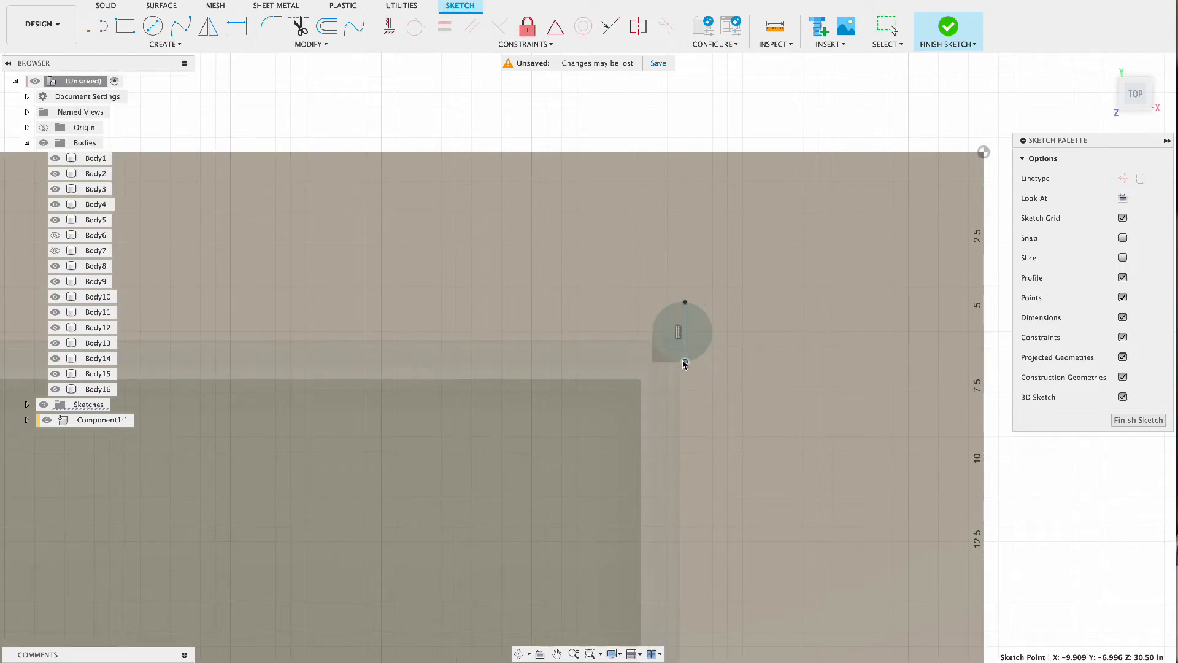
click(686, 317)
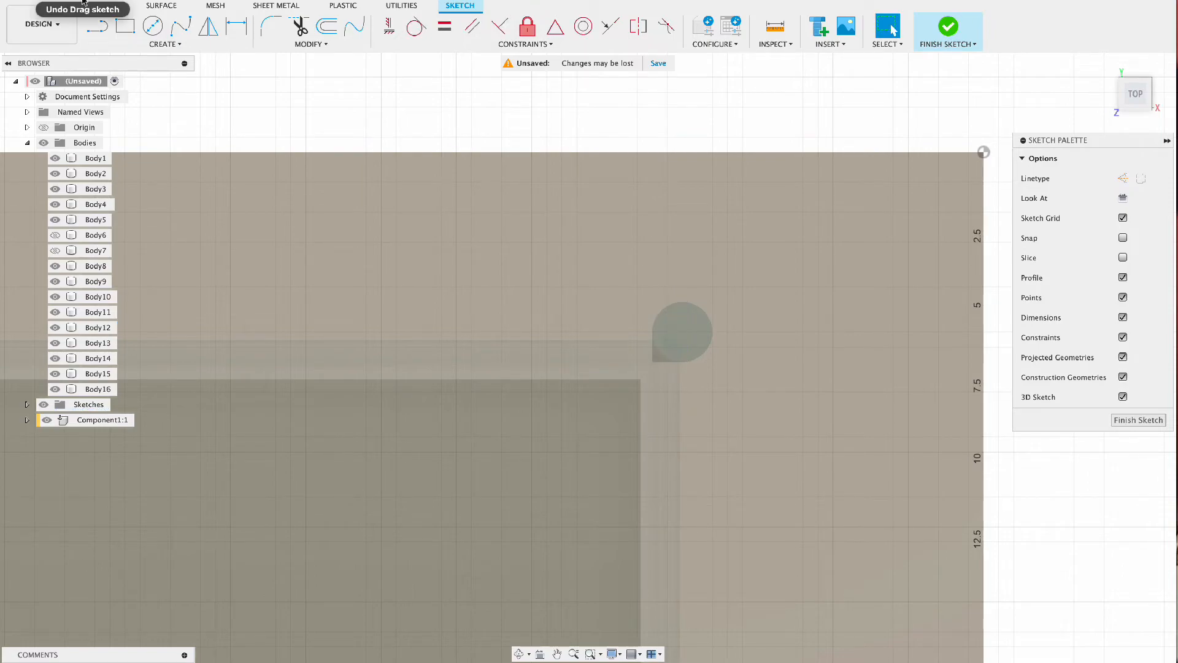
Draw a 4.00 by 4.00 in center rectangle on the leg's center point and finish the sketch
click(165, 43)
mouse_move(116, 71)
click(257, 71)
click(682, 332)
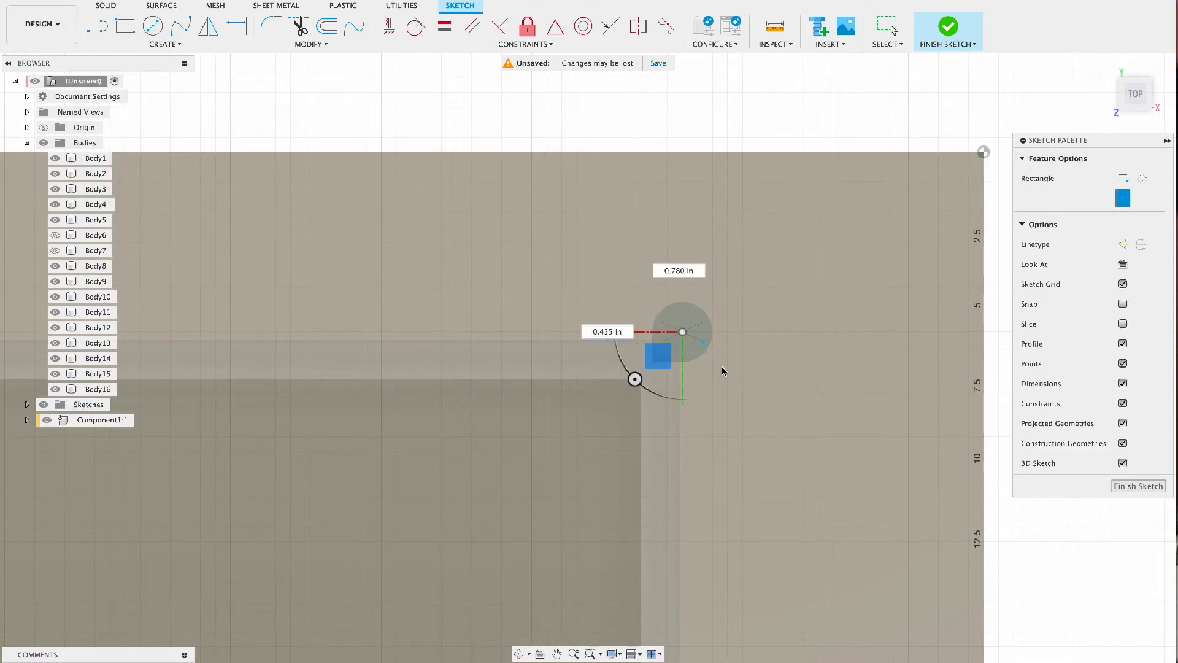
key(Return)
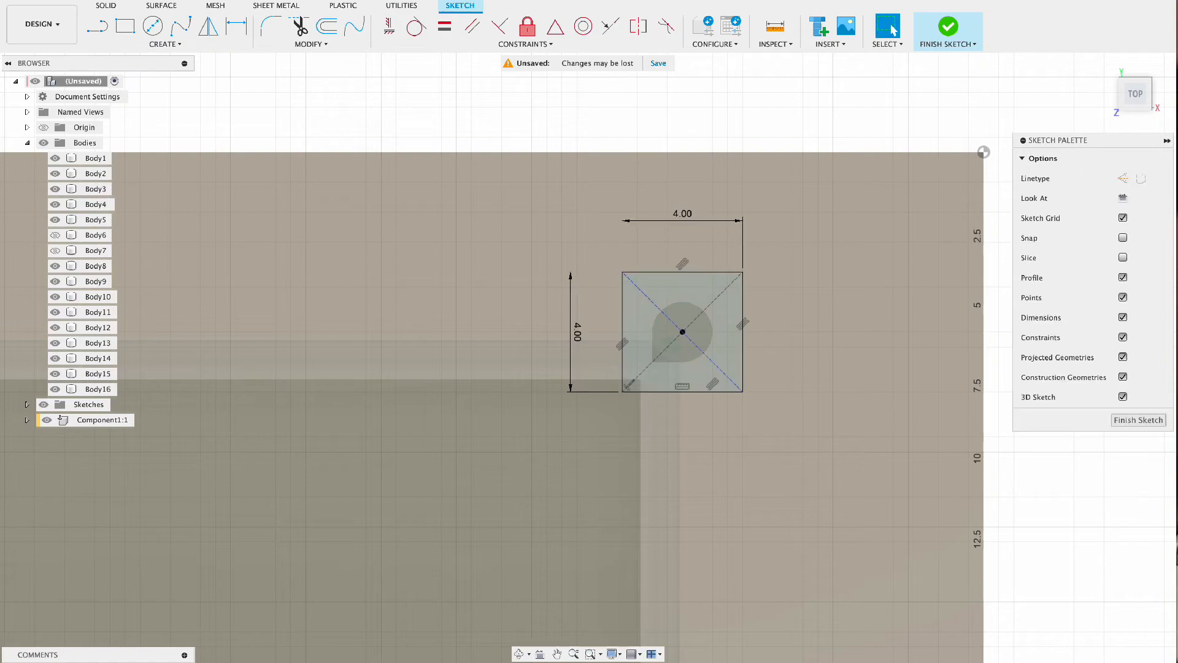
click(948, 28)
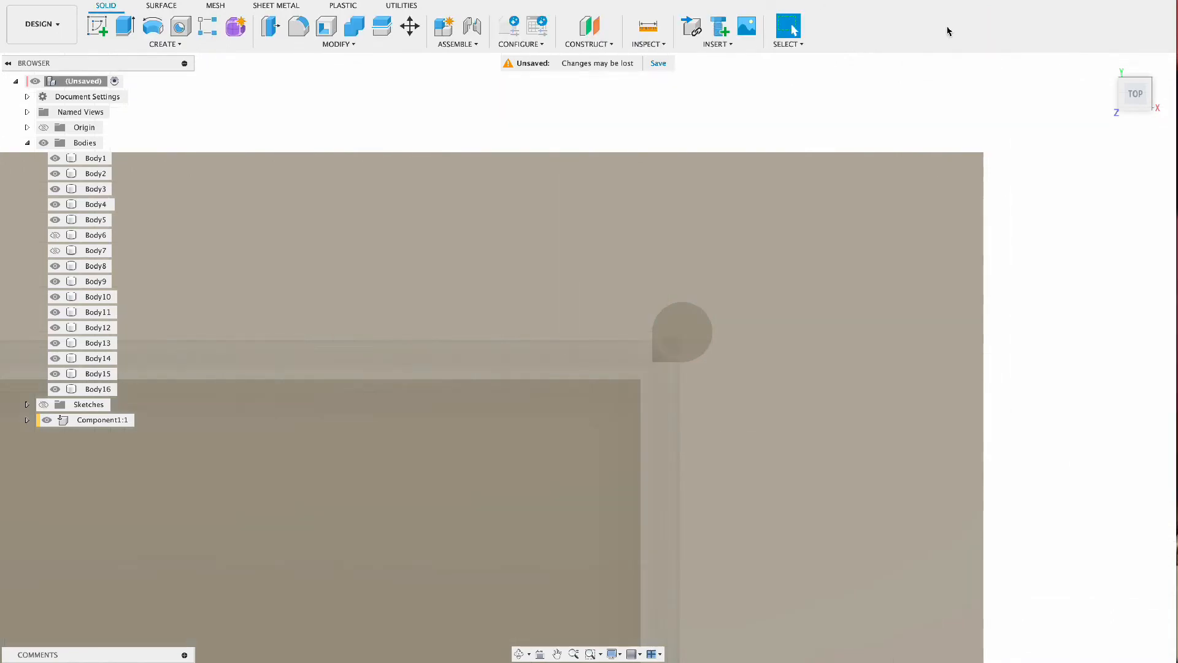
Show the sketches and extrude the full square, including the leg's ring and inner circle, .25 in as a new body
click(28, 143)
click(43, 158)
drag(1137, 94, 1118, 108)
click(124, 29)
click(659, 362)
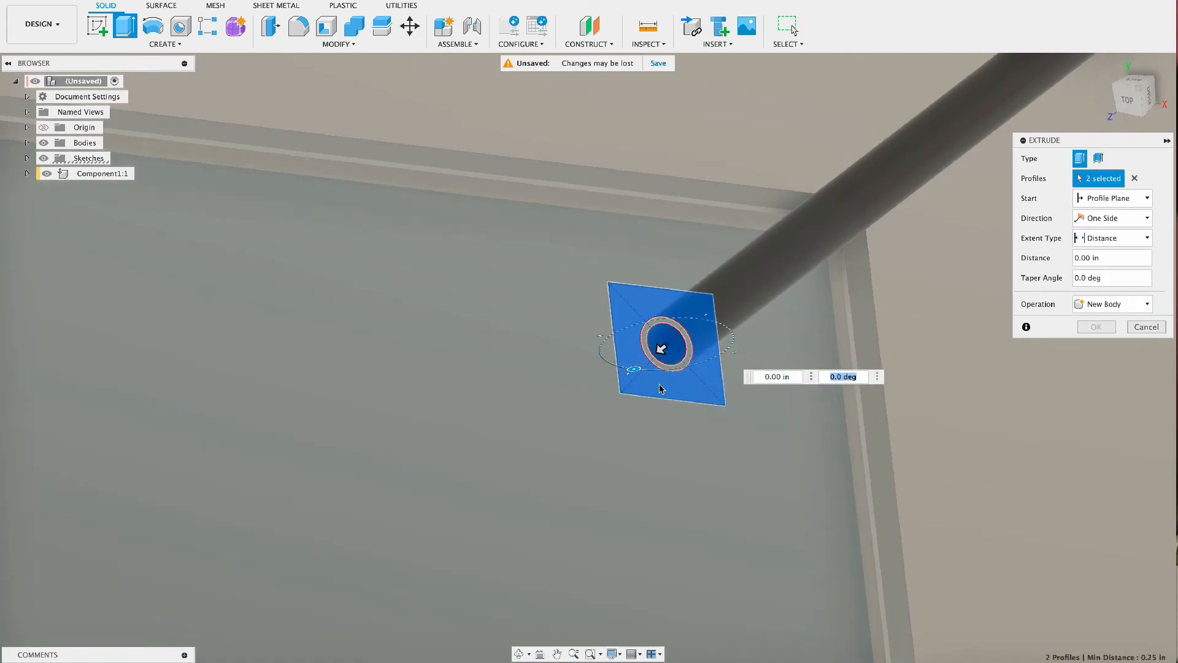
click(646, 342)
drag(661, 349, 588, 387)
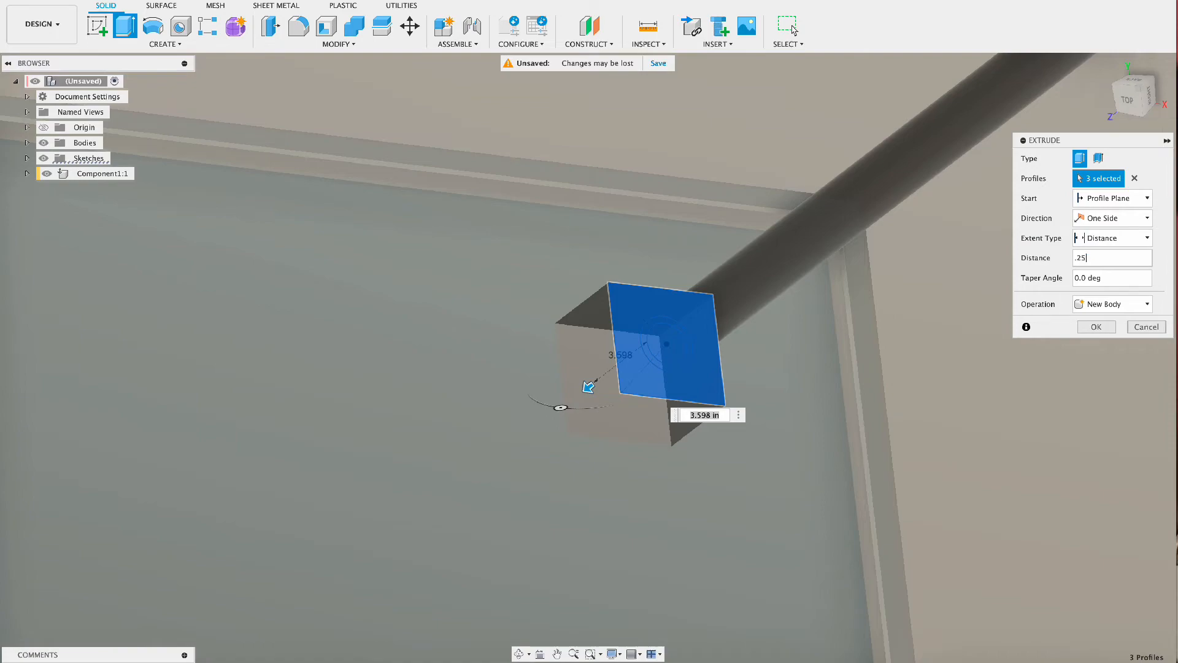
text(.25)
key(Return)
Copy the foot plate point to point from its leg to the leg at the other end of the same long side
click(1127, 97)
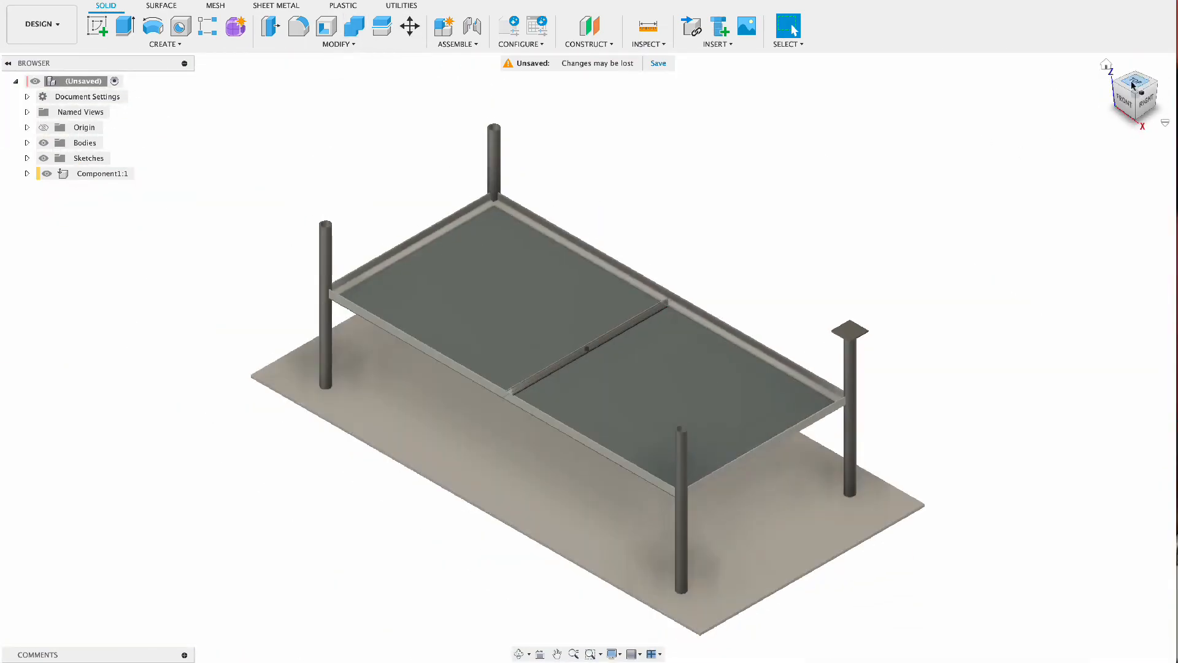
click(1133, 85)
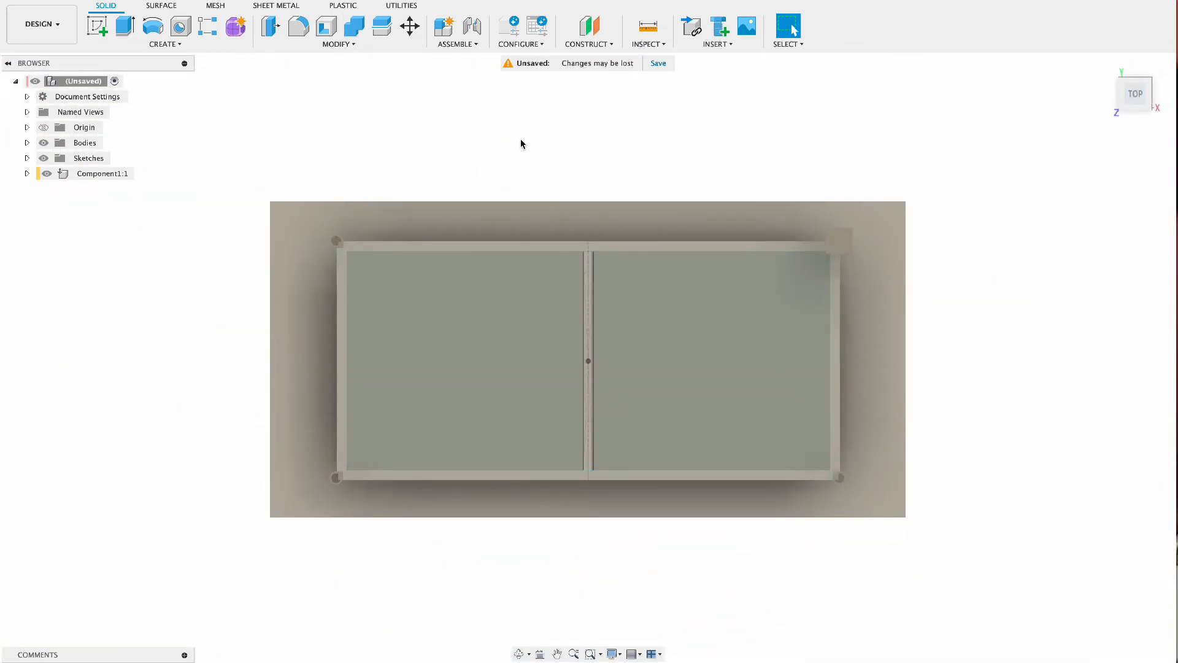
key(m)
click(838, 242)
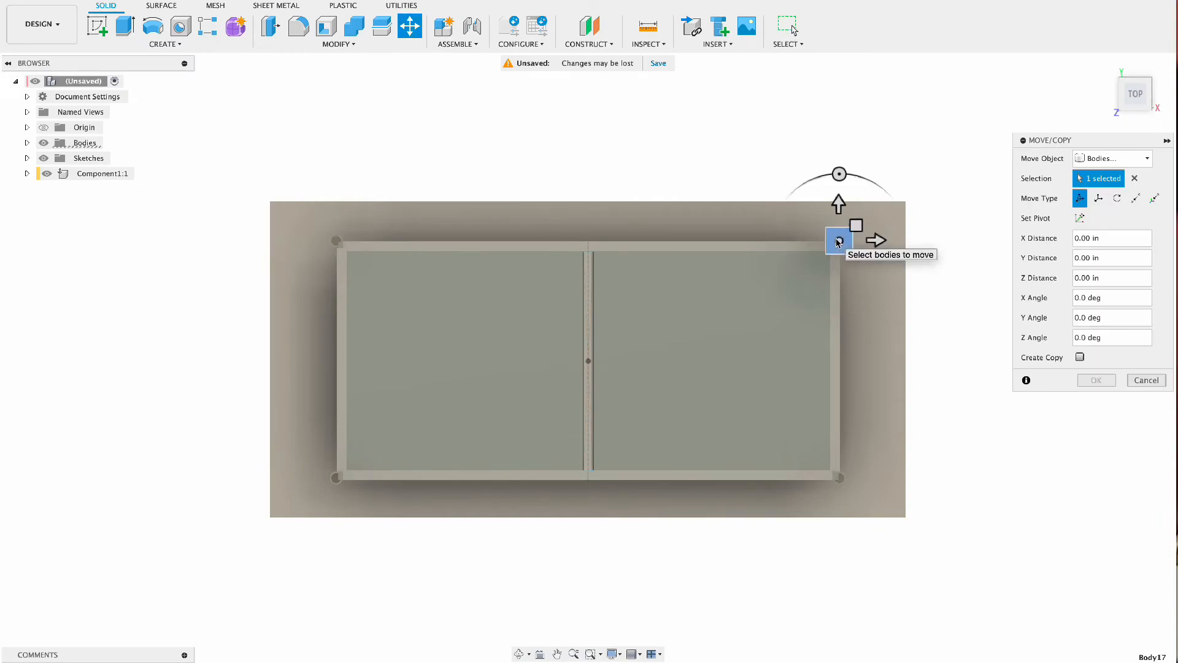
click(1136, 198)
click(838, 243)
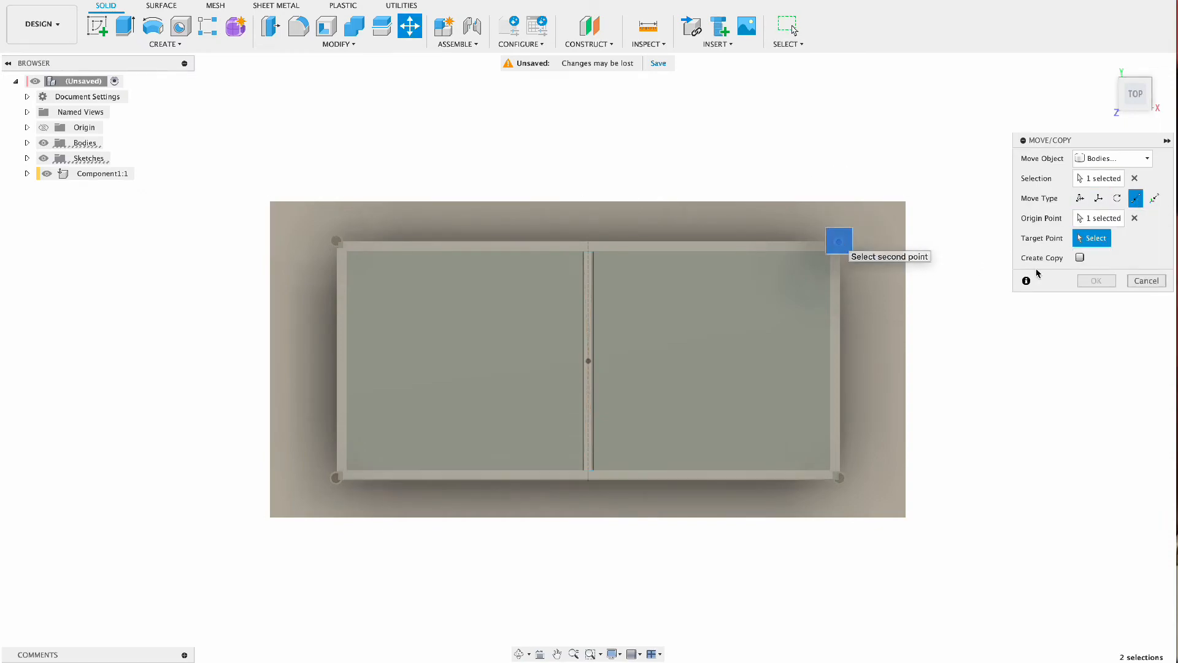
click(1080, 257)
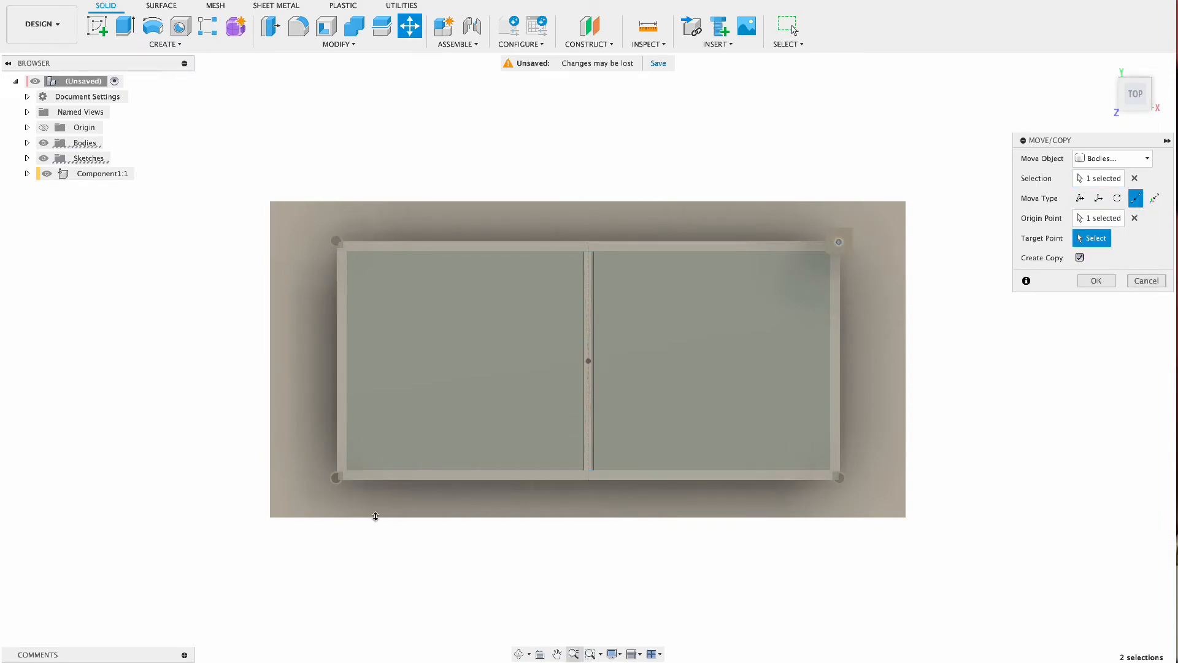
scroll(376, 517, up, 3)
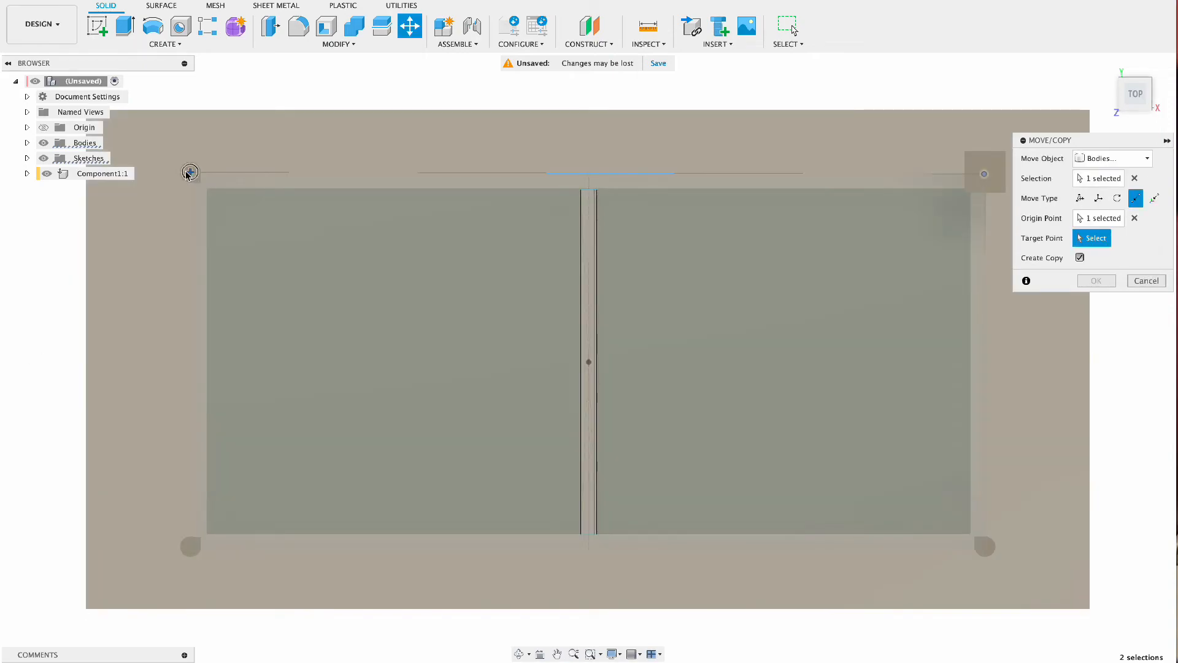
click(190, 173)
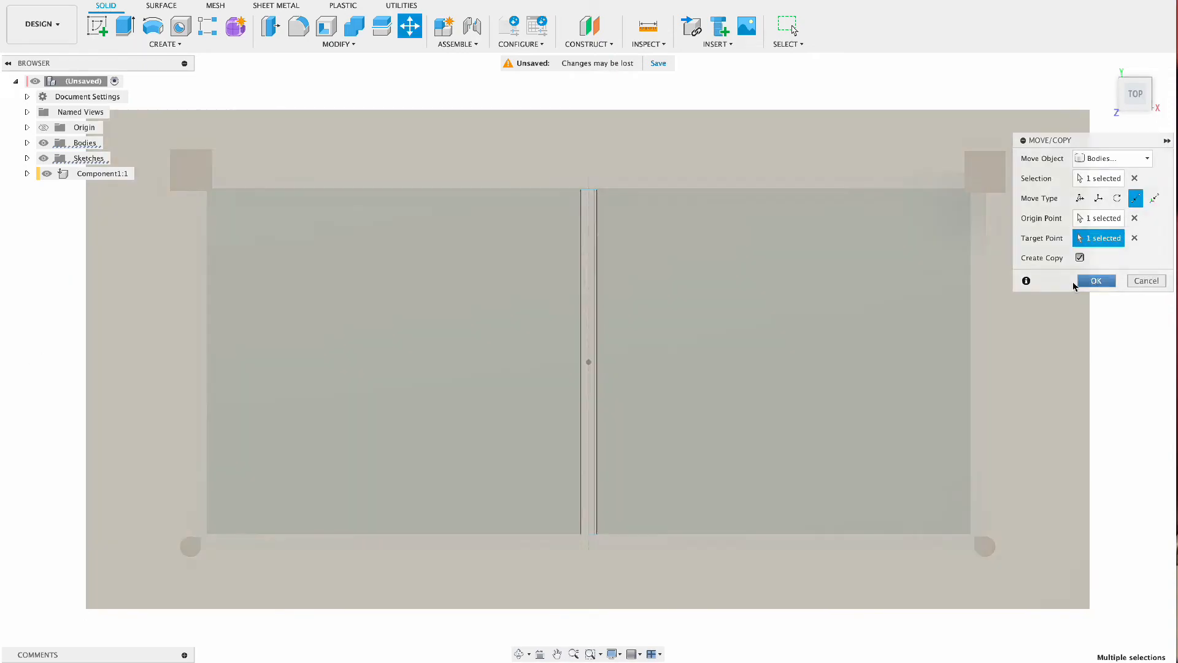
click(1096, 280)
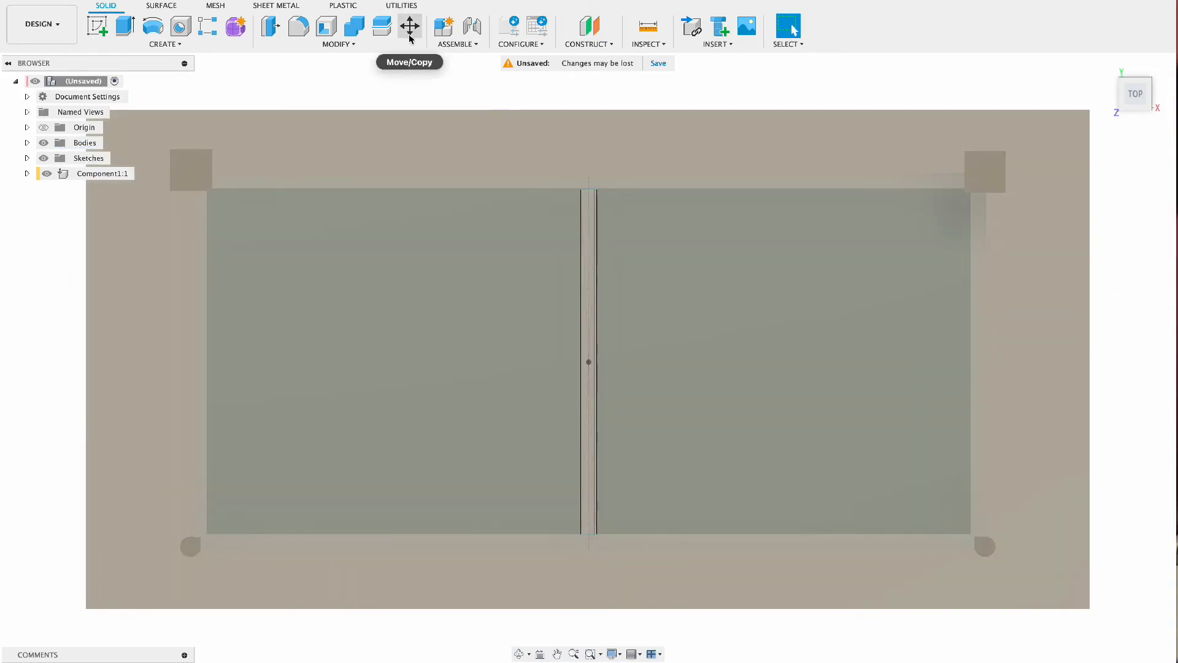
Try to copy both foot plates point to point onto the two bare legs of the opposite long side, and undo it
click(410, 25)
click(982, 171)
click(186, 167)
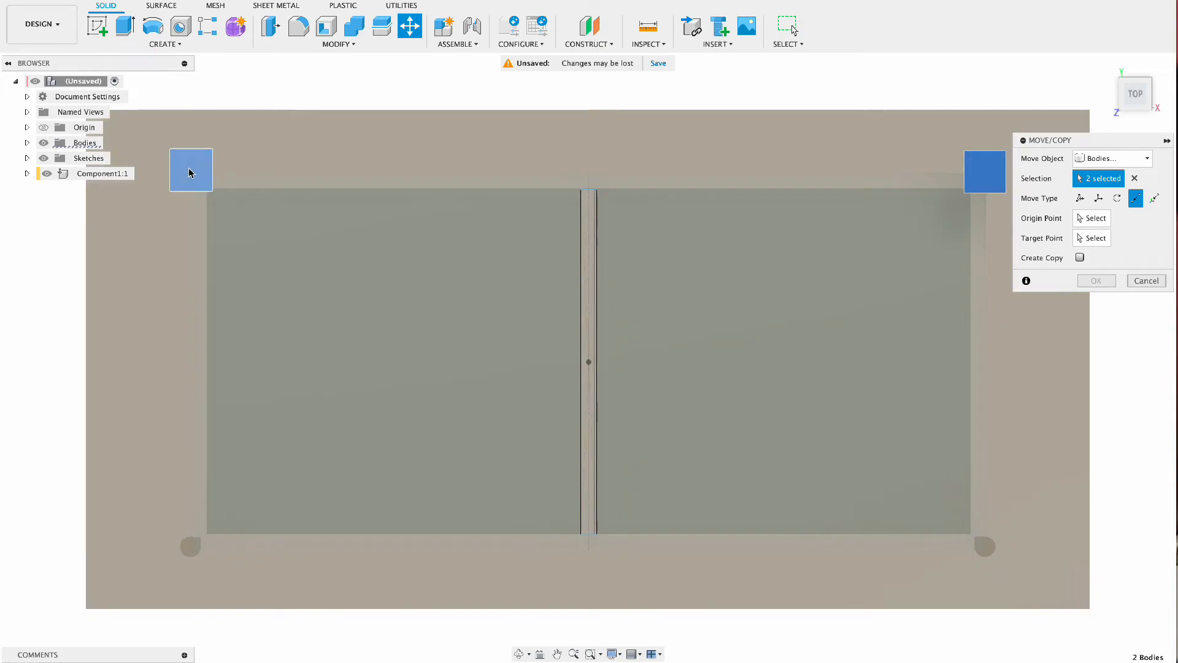
click(1080, 257)
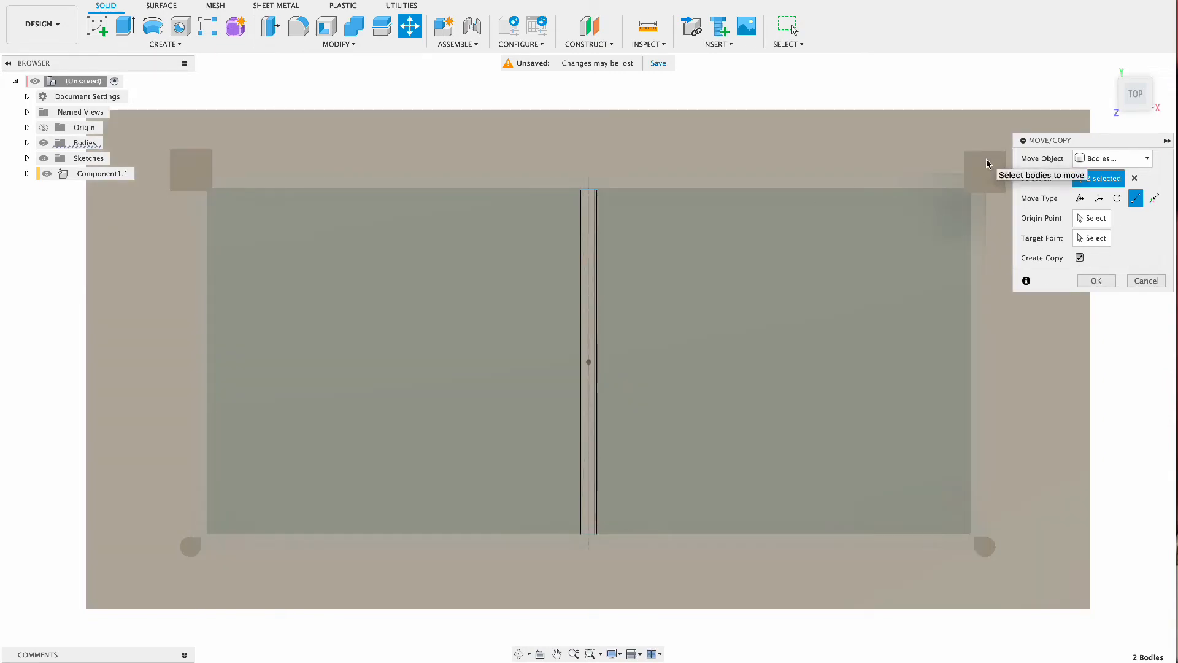
click(192, 171)
click(190, 547)
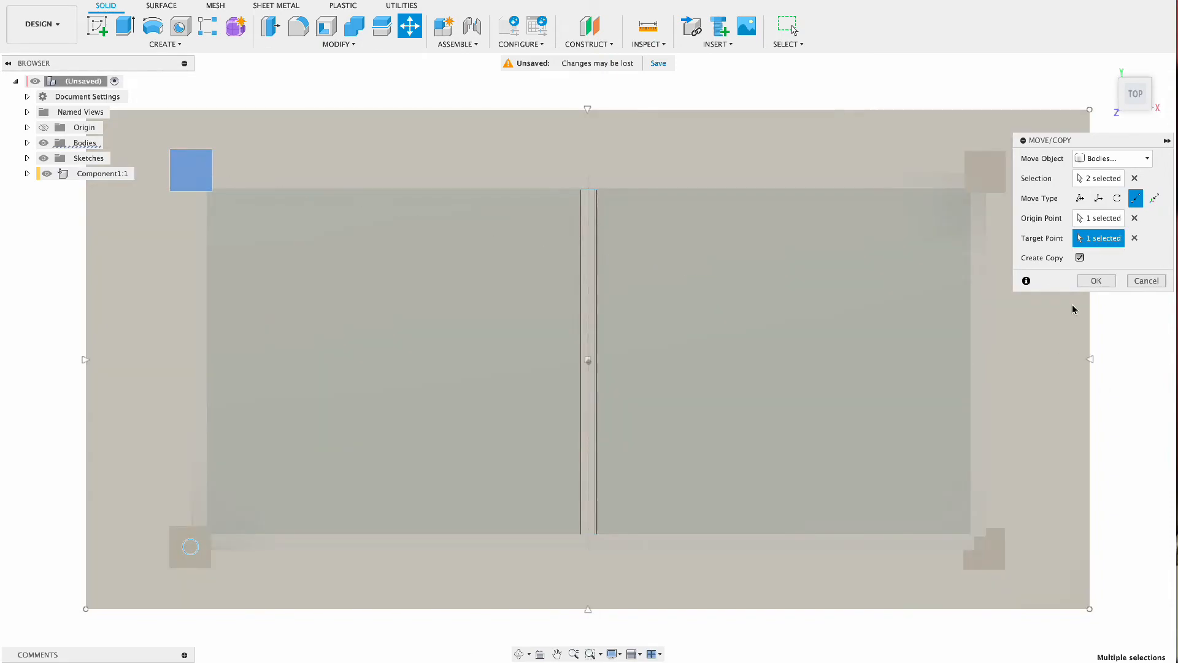
click(1096, 281)
drag(1135, 97, 1115, 68)
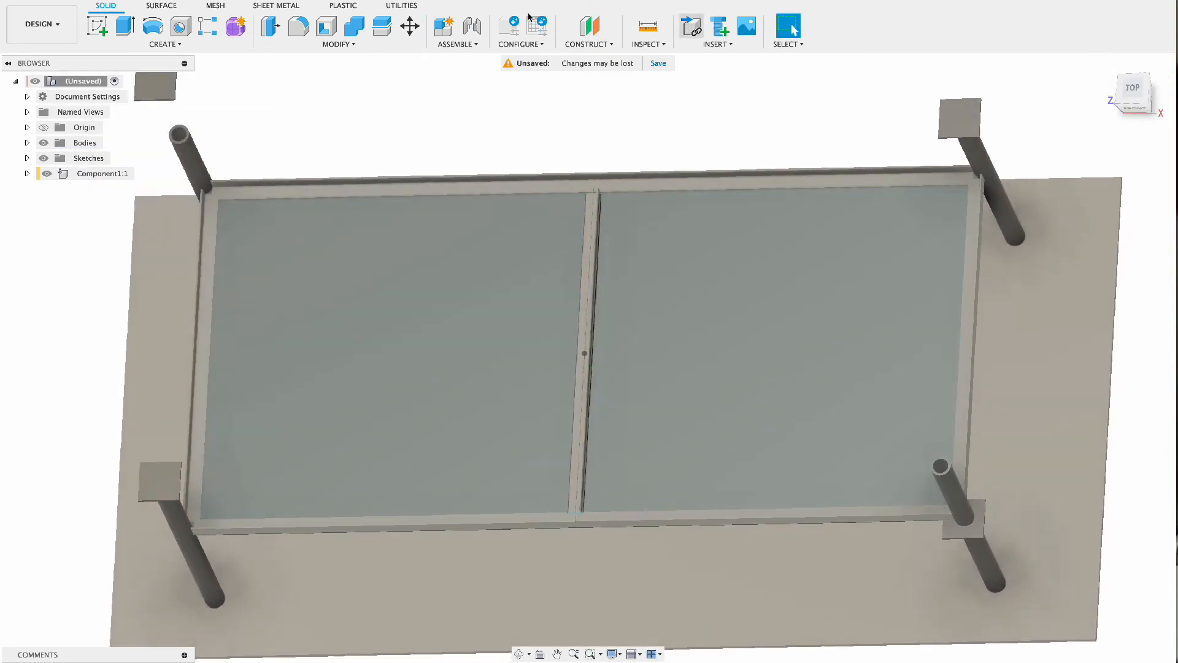
Free-move the floating copied plate -13.031 in along Z so that it sits on its leg's free end
click(1134, 98)
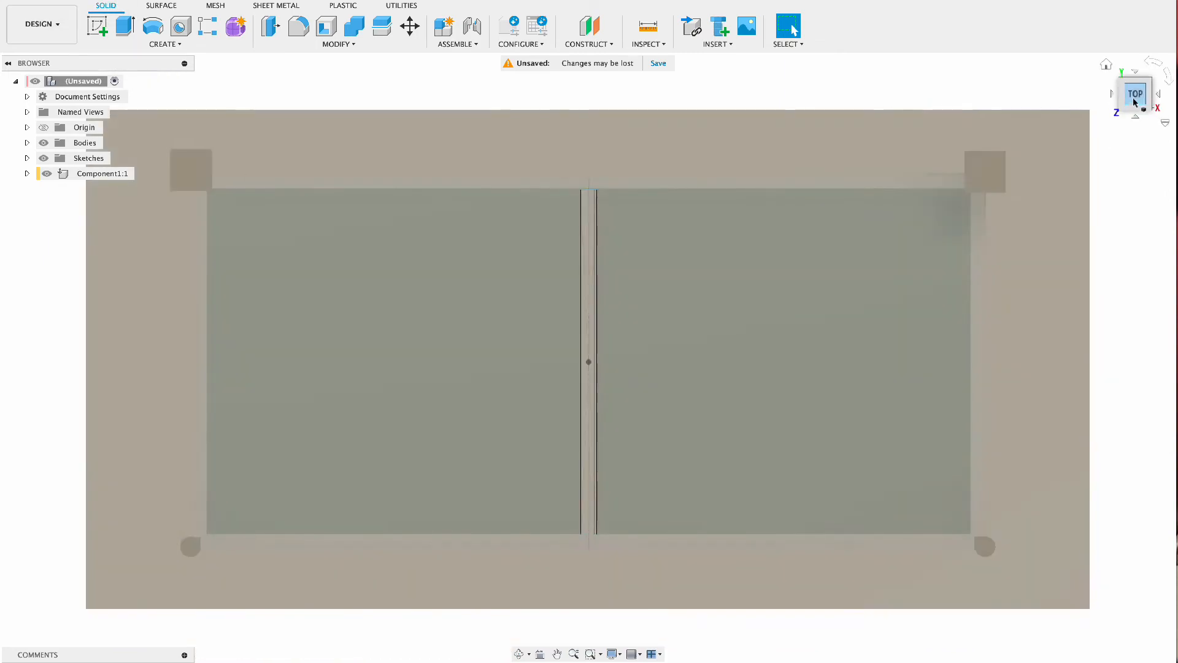
click(1136, 116)
click(410, 25)
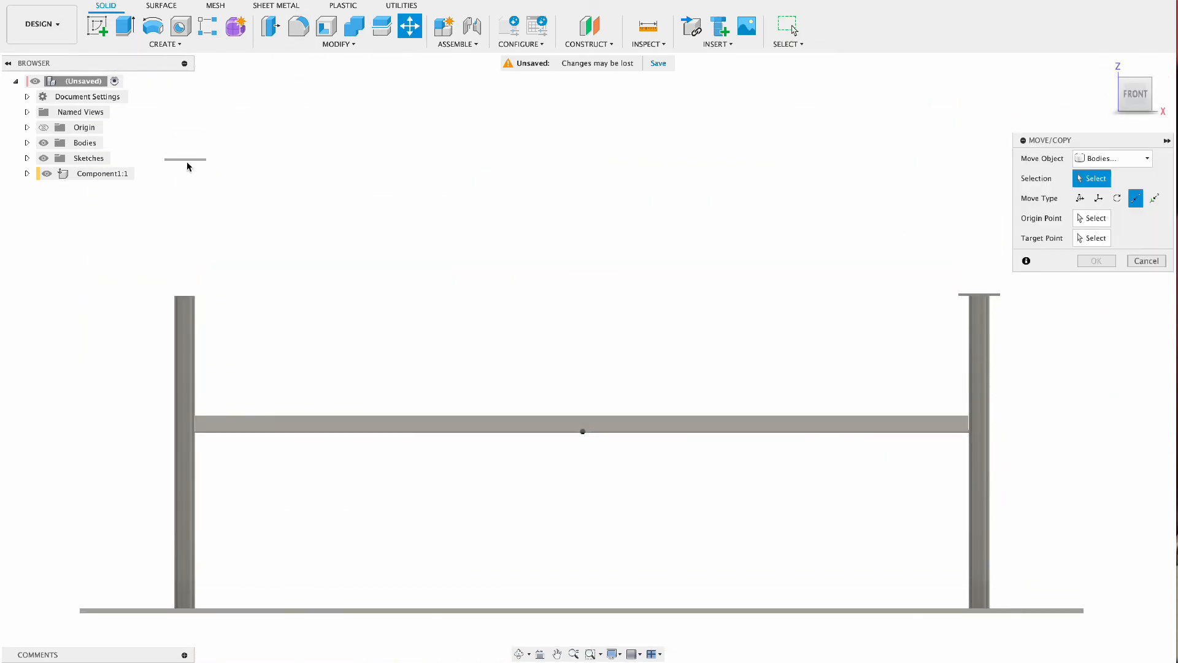
click(182, 163)
key(Escape)
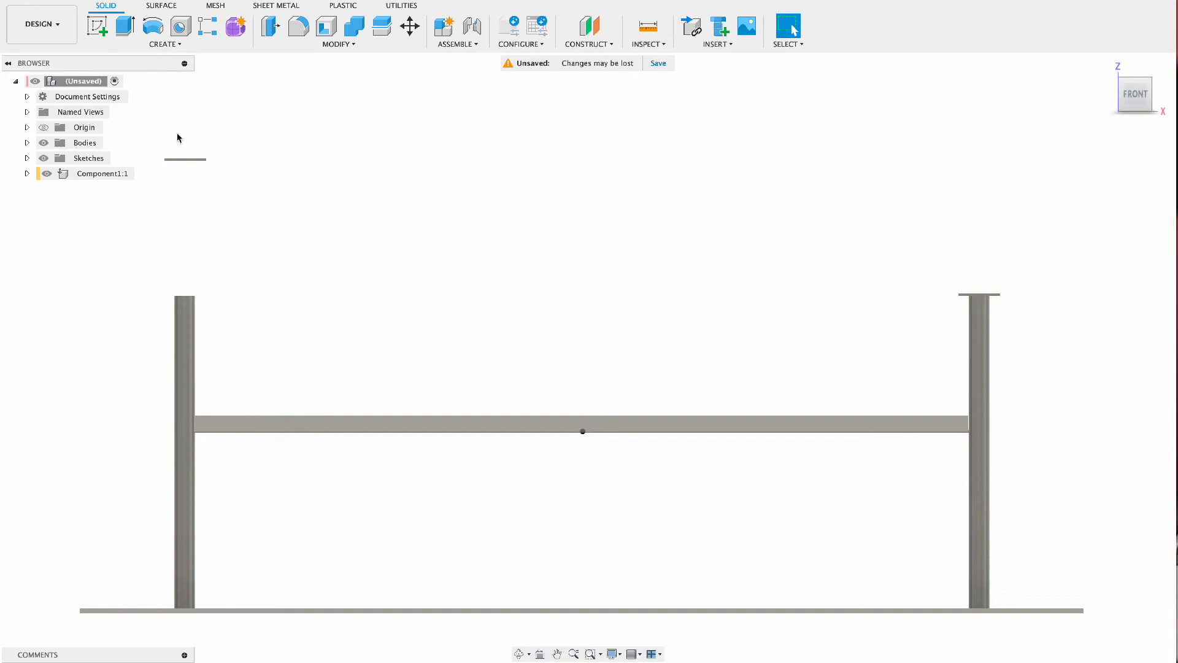
click(410, 26)
click(186, 160)
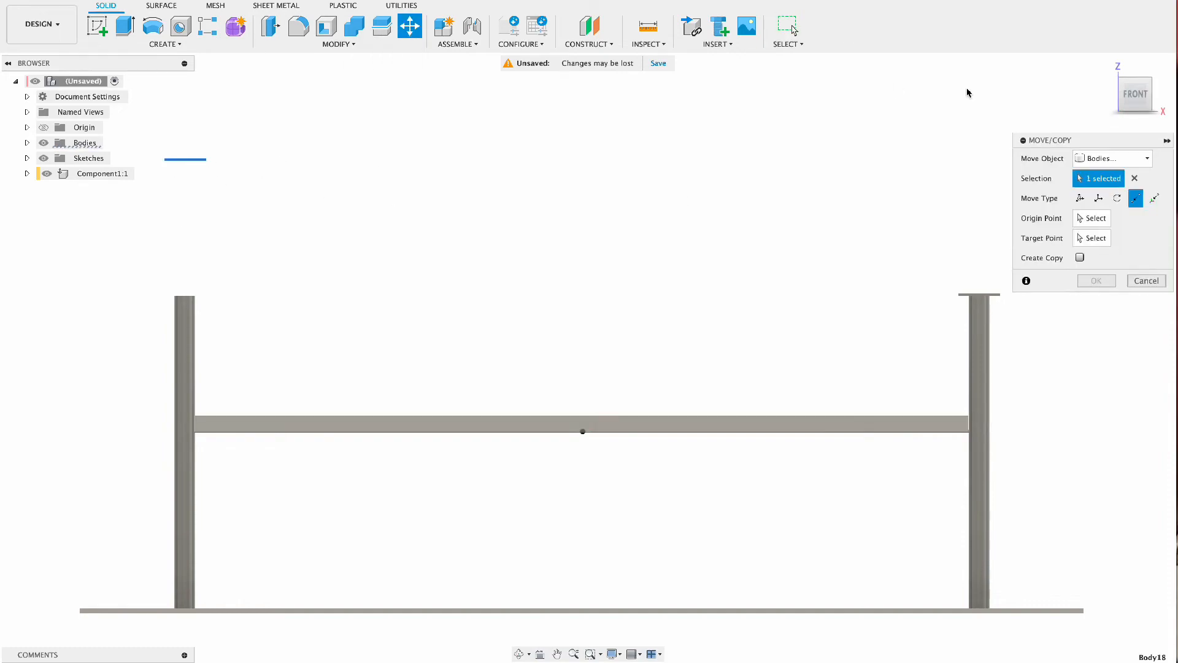
click(1080, 198)
drag(164, 120, 158, 257)
ctrl+shift+middle_drag(172, 307, 184, 491)
middle_drag(153, 420, 462, 432)
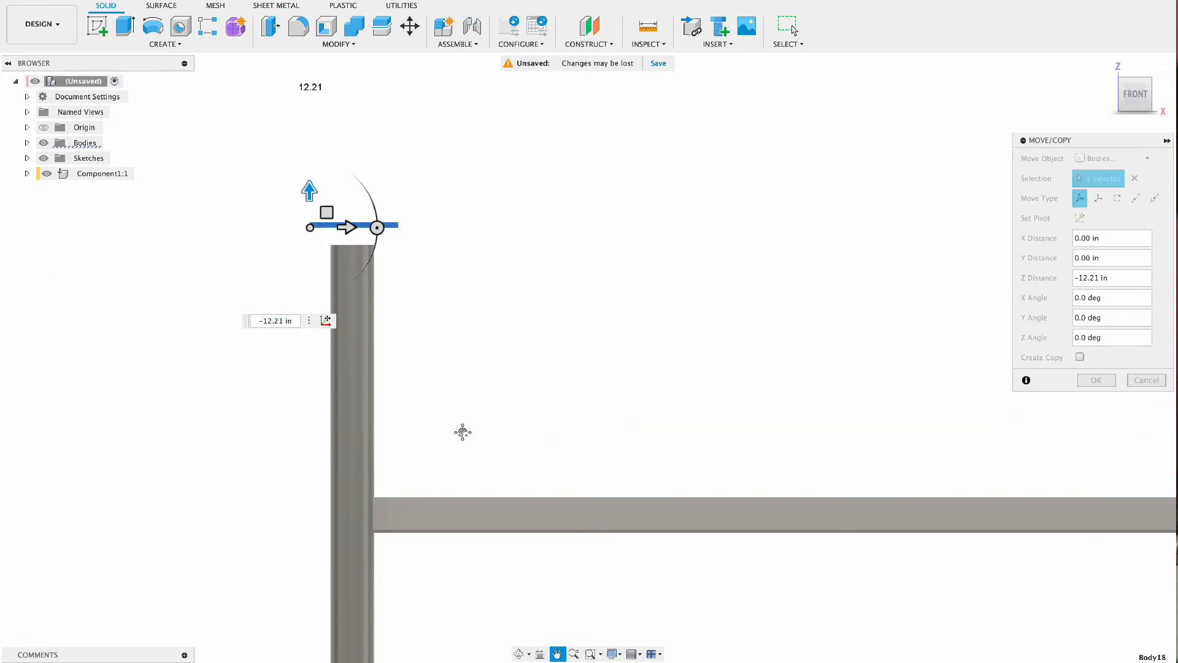
drag(307, 192, 305, 207)
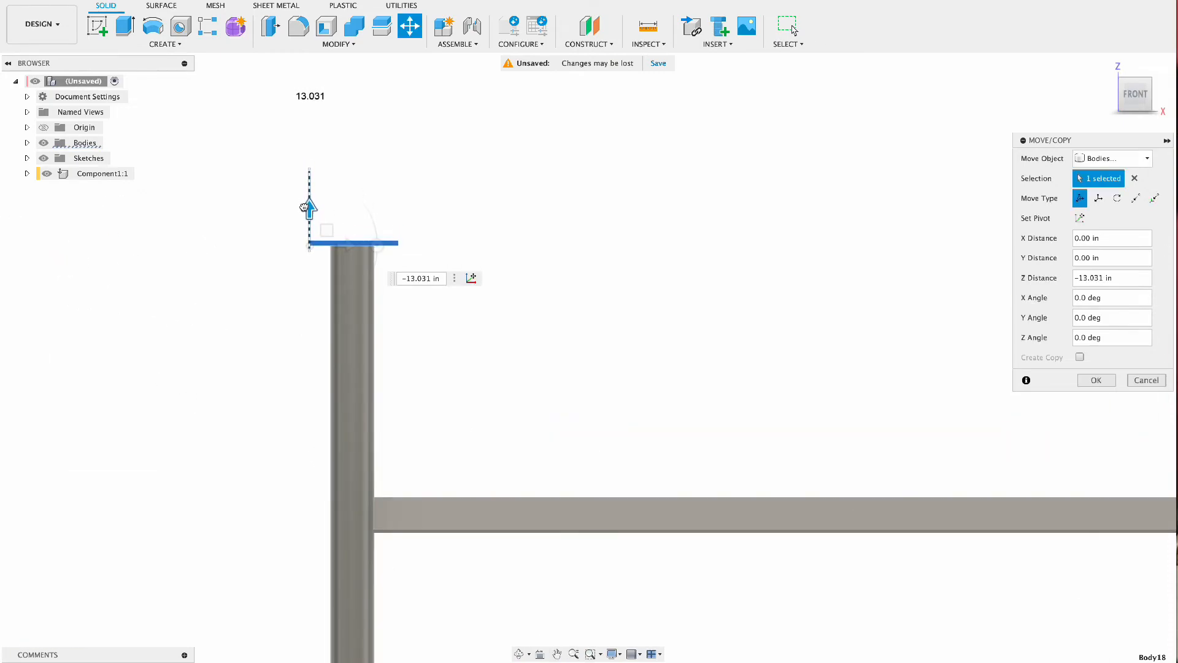
click(1097, 381)
Copy the original foot plate point to point onto the leg directly across the table's width at the same end
click(1107, 64)
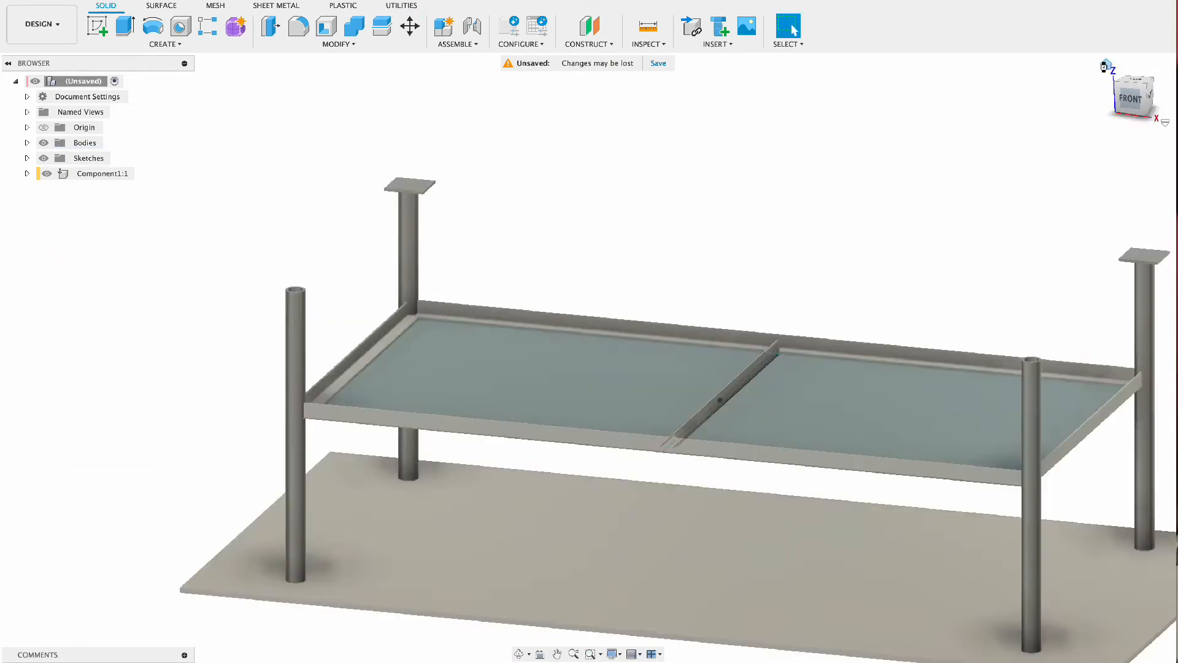
click(1136, 81)
key(m)
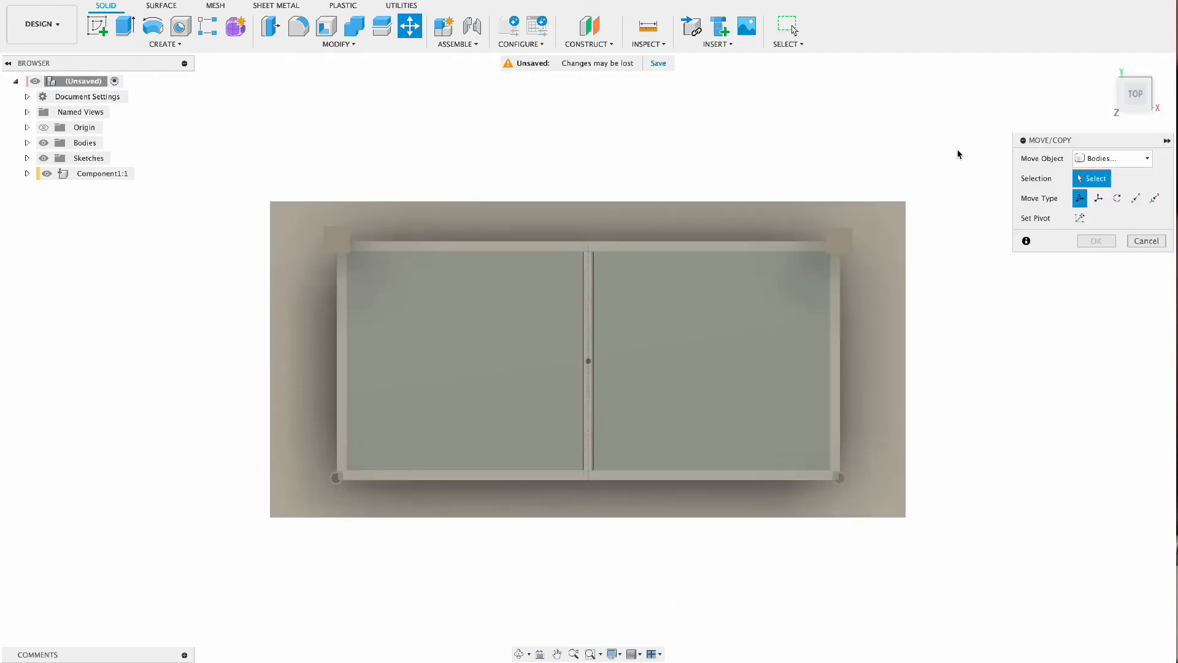
click(837, 240)
click(1137, 199)
click(1080, 258)
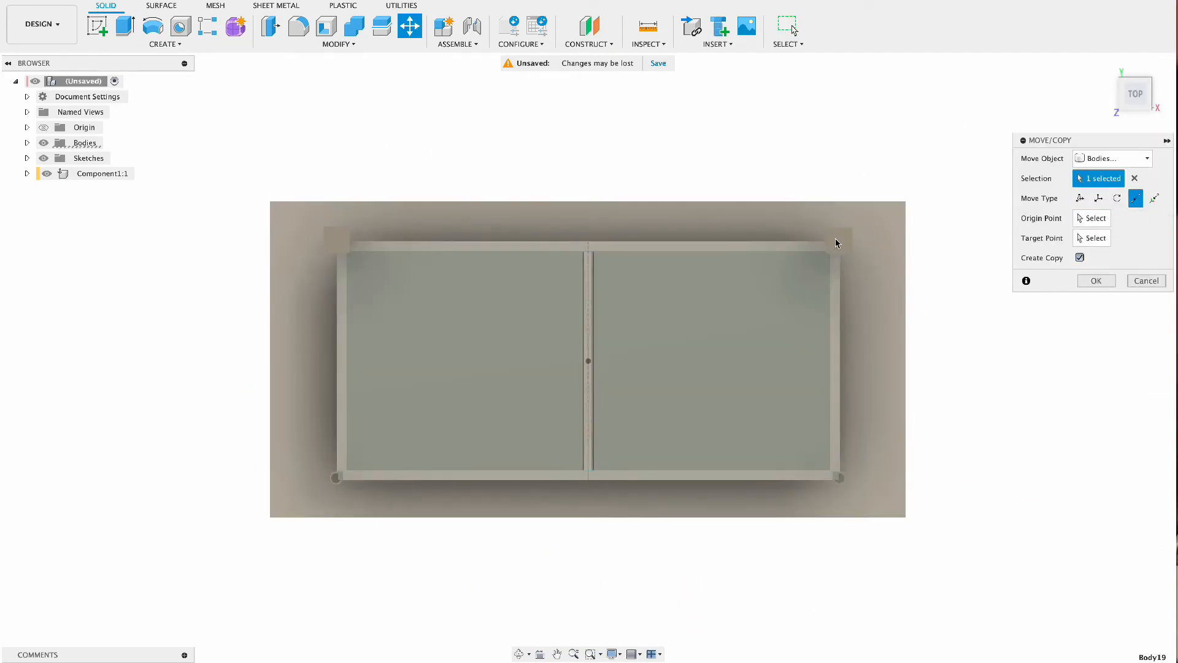
click(1080, 257)
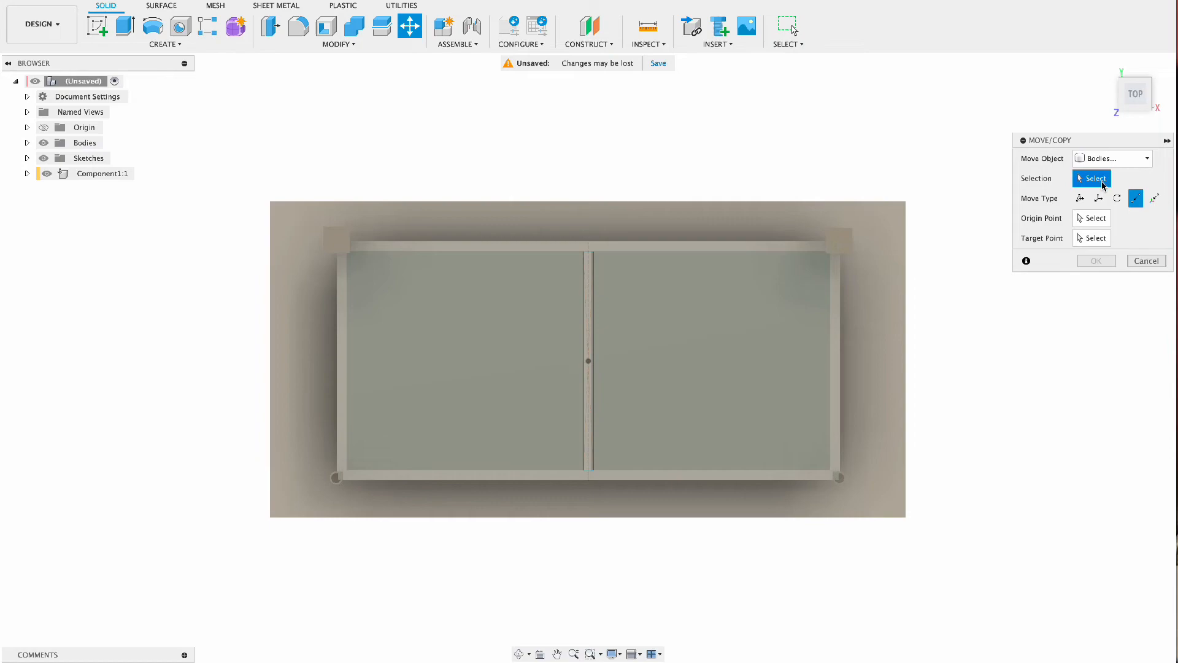
click(839, 243)
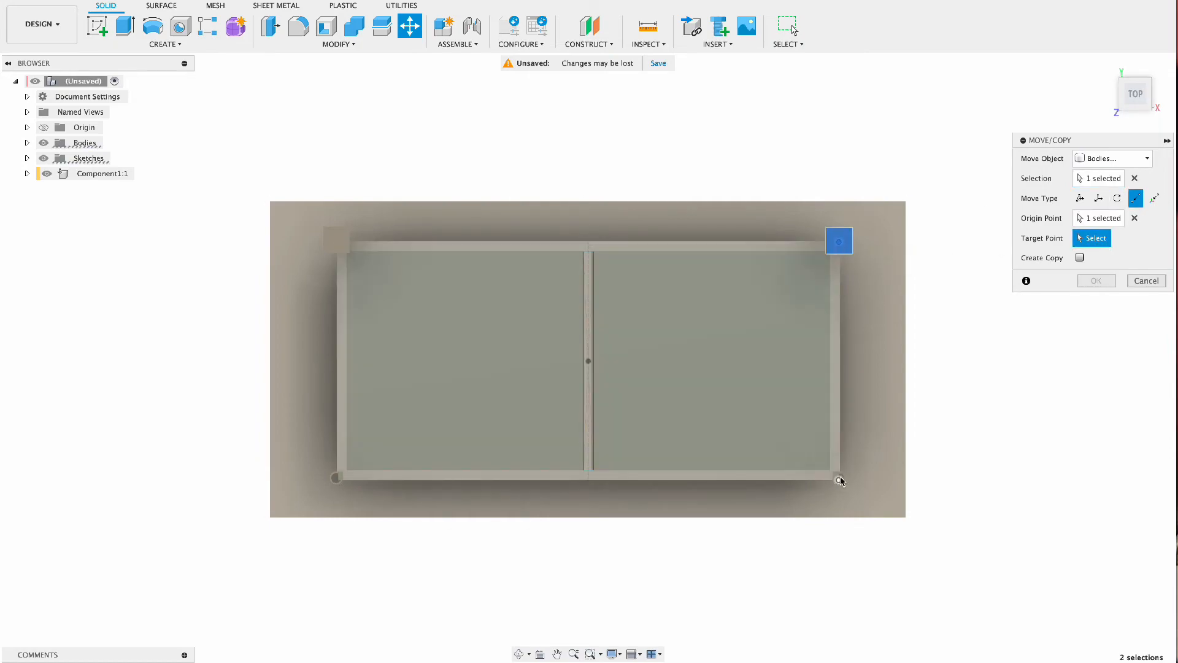
click(840, 478)
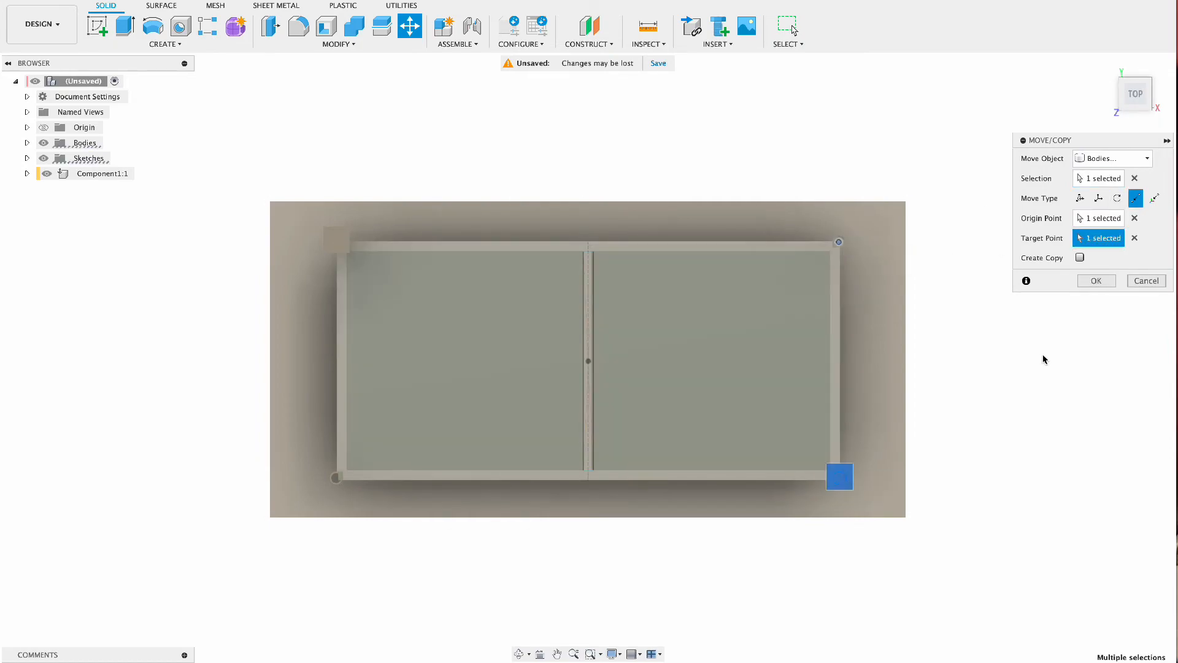
click(1080, 258)
click(1095, 280)
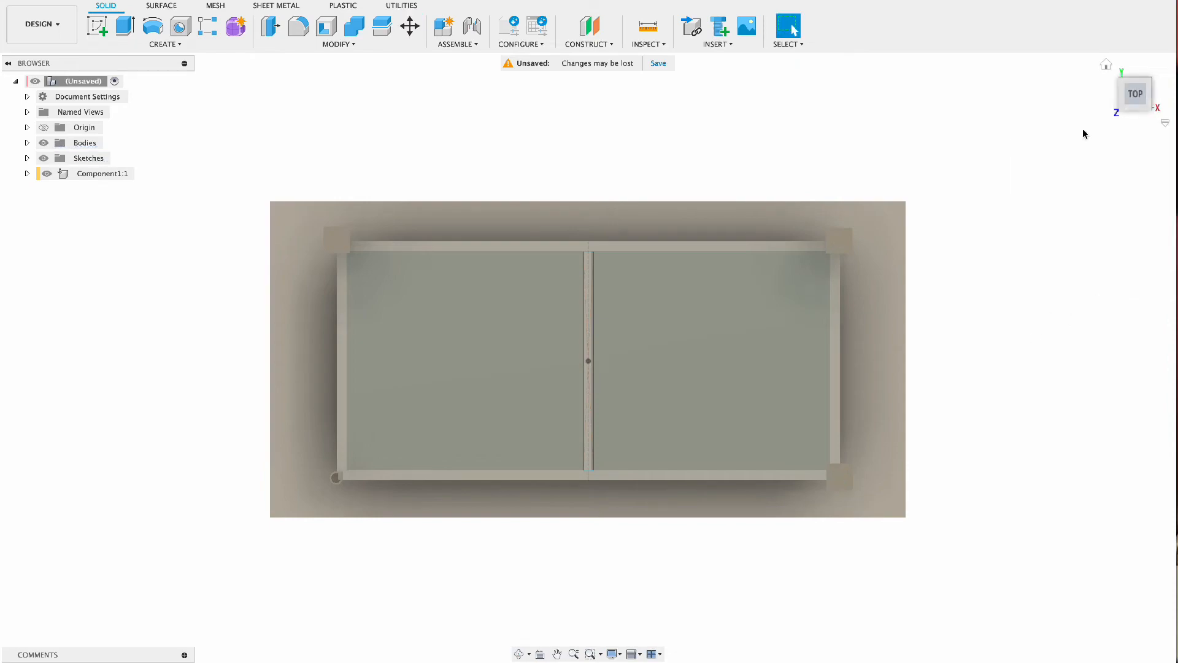
Free-move the third plate, floating above its leg, -12.993 in along Z onto the leg's free end
click(1134, 107)
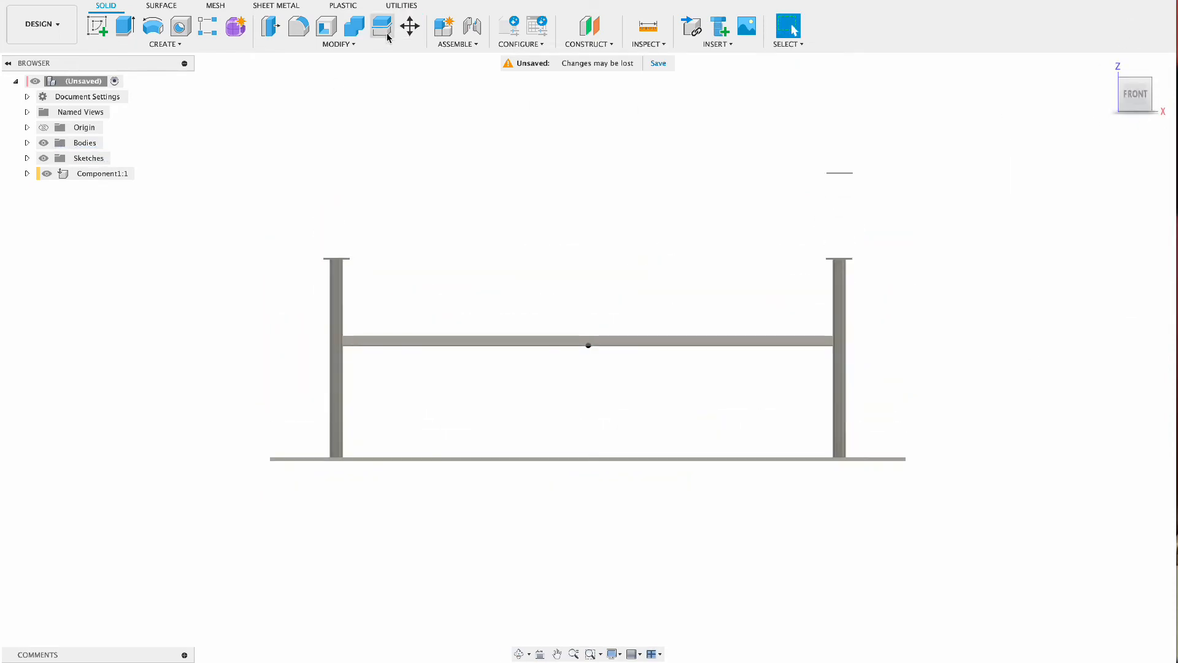
key(m)
click(841, 176)
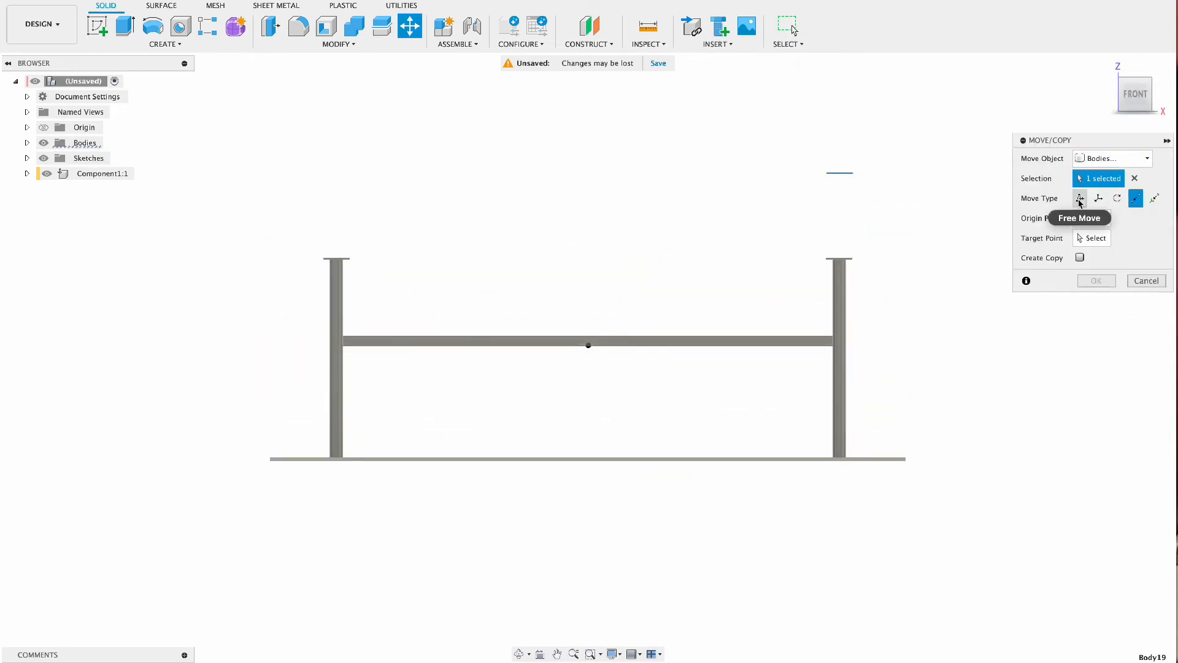
click(1080, 197)
drag(826, 132, 806, 224)
click(574, 654)
drag(712, 276, 718, 389)
click(557, 654)
drag(682, 446, 224, 590)
key(Escape)
drag(723, 222, 723, 221)
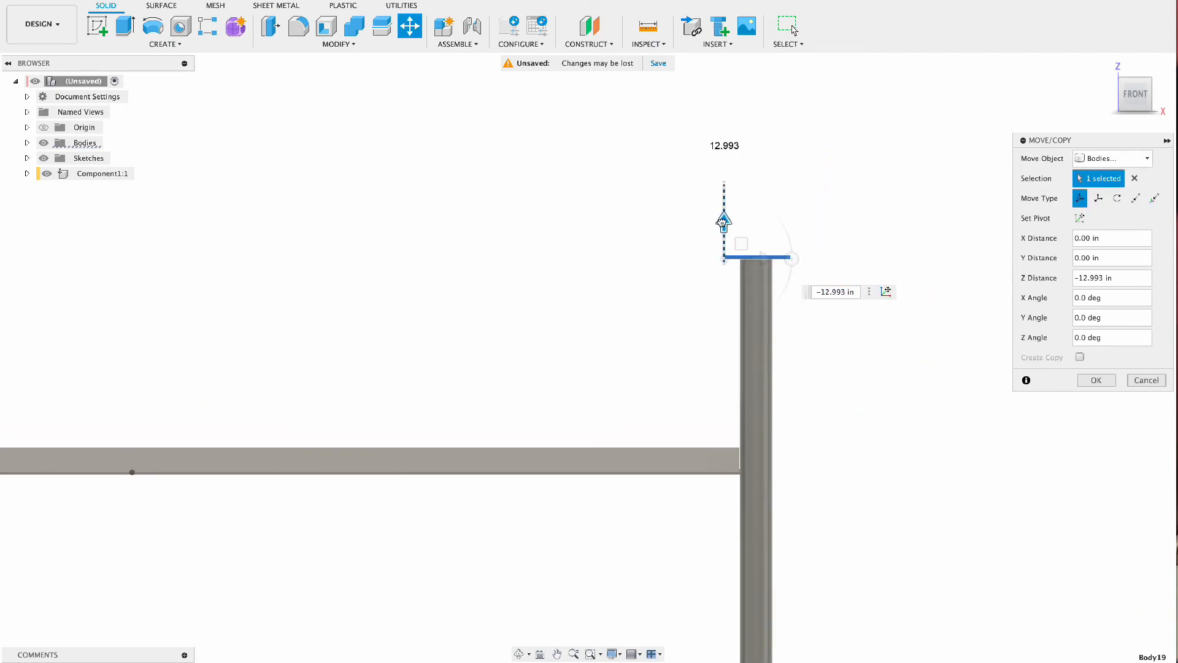
click(1091, 381)
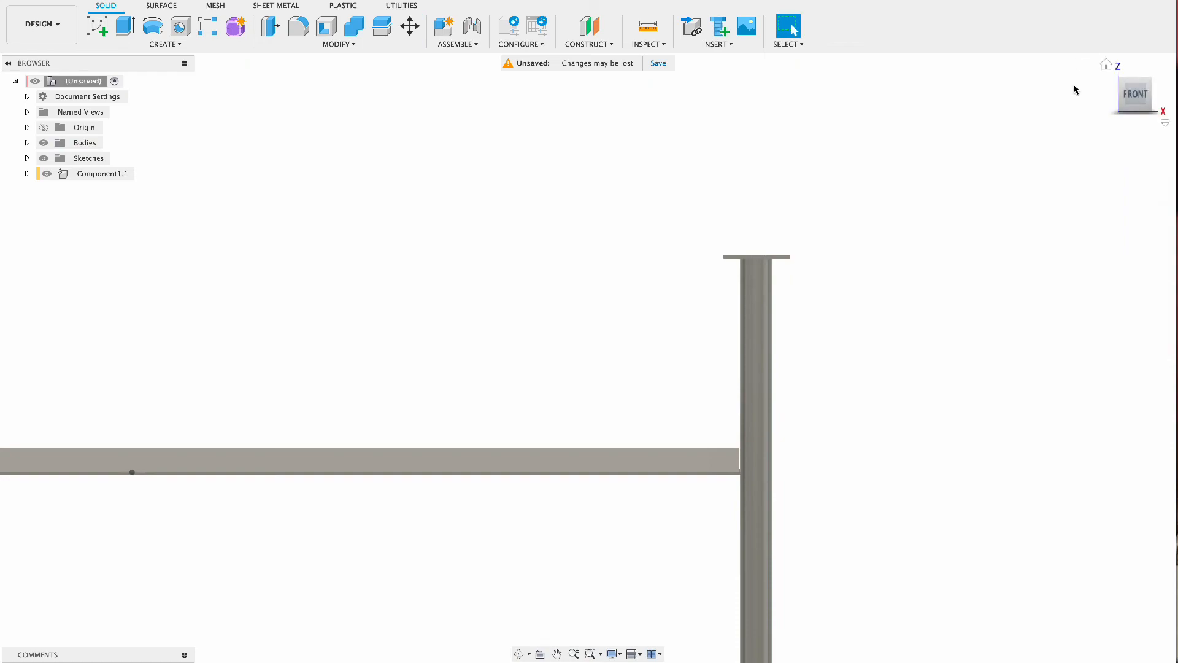
Copy the second foot plate point to point onto the last bare leg across the table's width
click(1105, 65)
drag(1151, 115, 1119, 101)
click(1140, 105)
click(1107, 65)
click(409, 28)
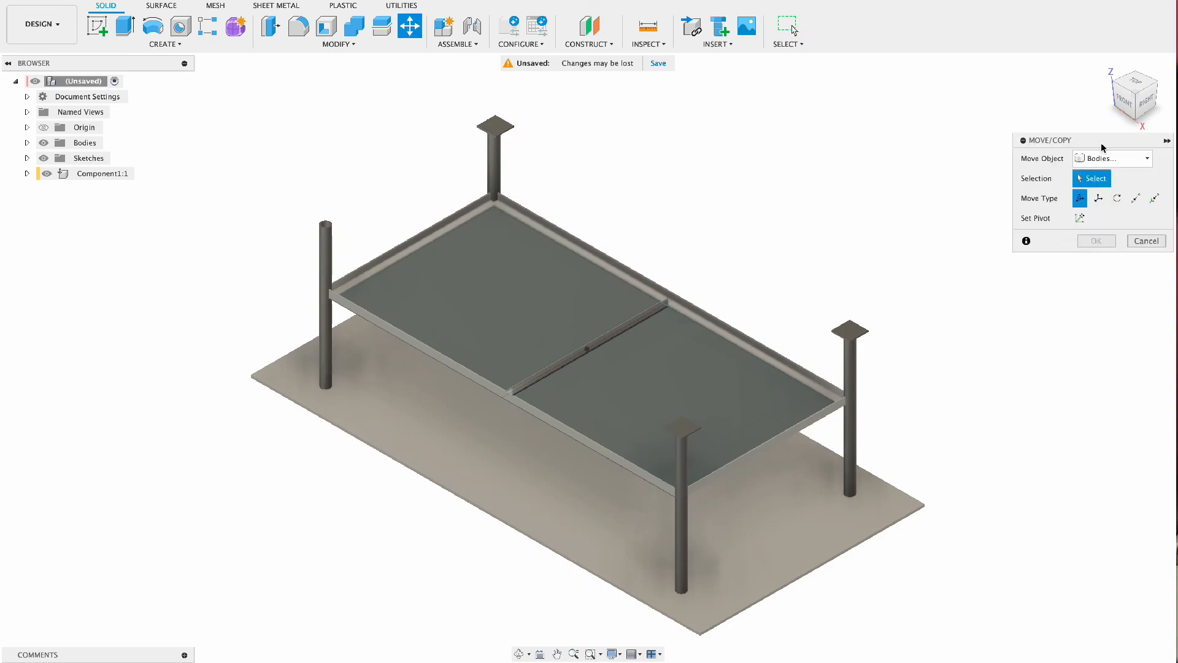
click(491, 125)
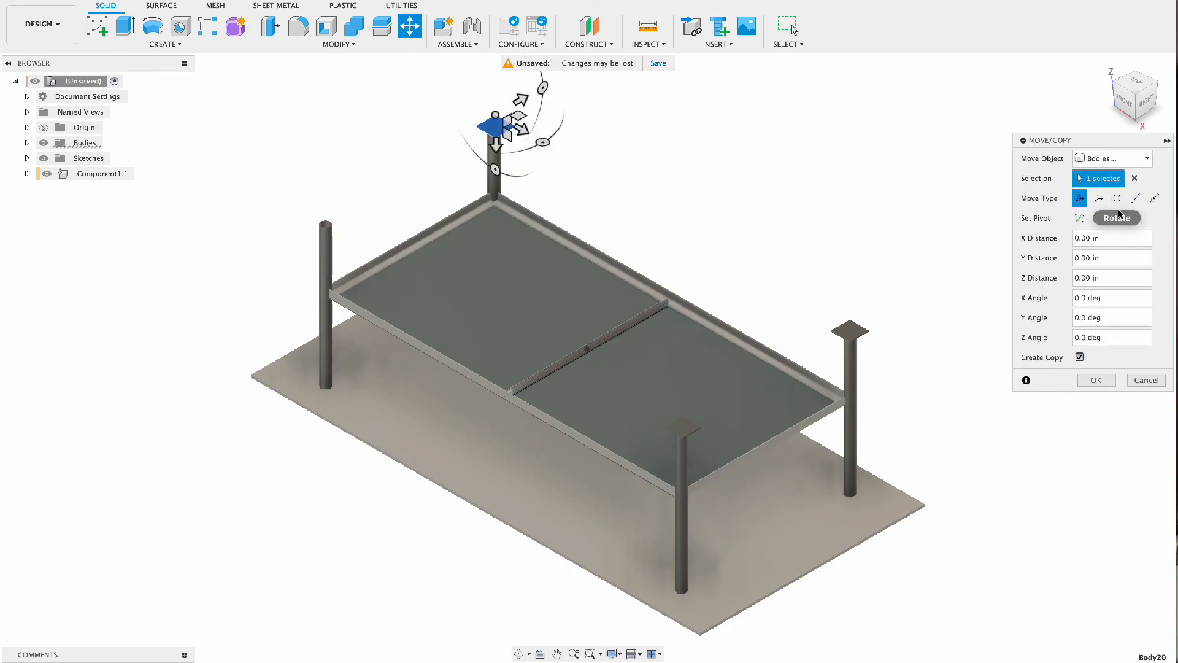
click(1136, 197)
click(497, 128)
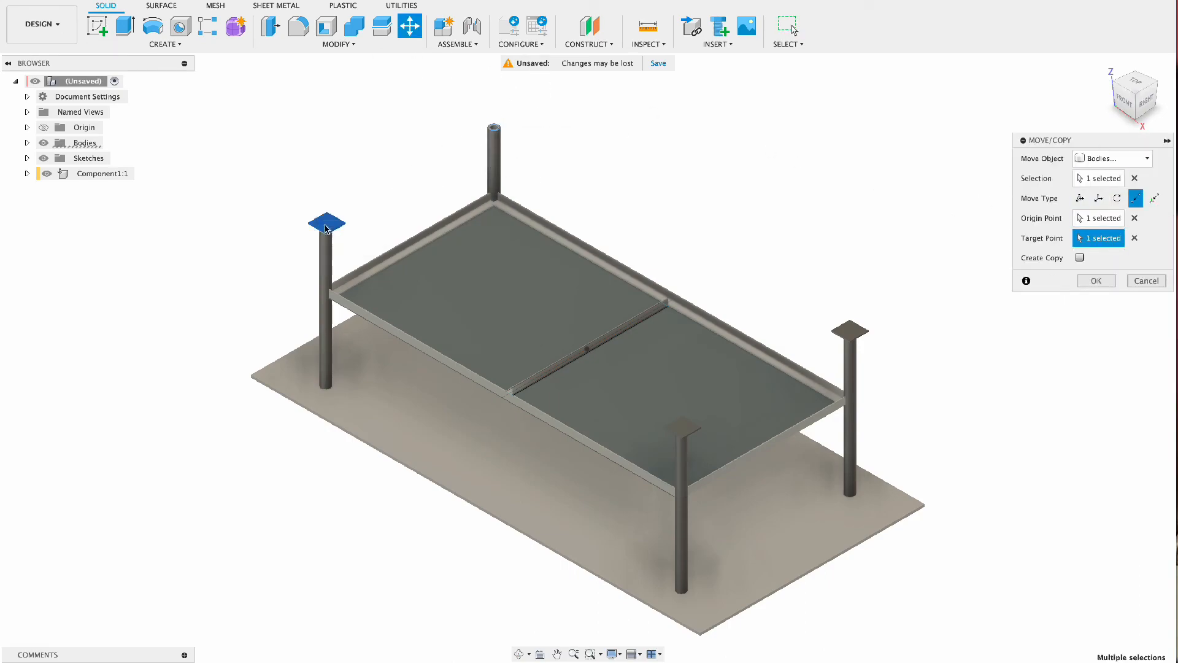
click(1080, 258)
click(1097, 282)
Hide the sketches and turn the completed table upright to examine its top, legs, shelf and foot plates
drag(1133, 102, 1132, 54)
click(1104, 65)
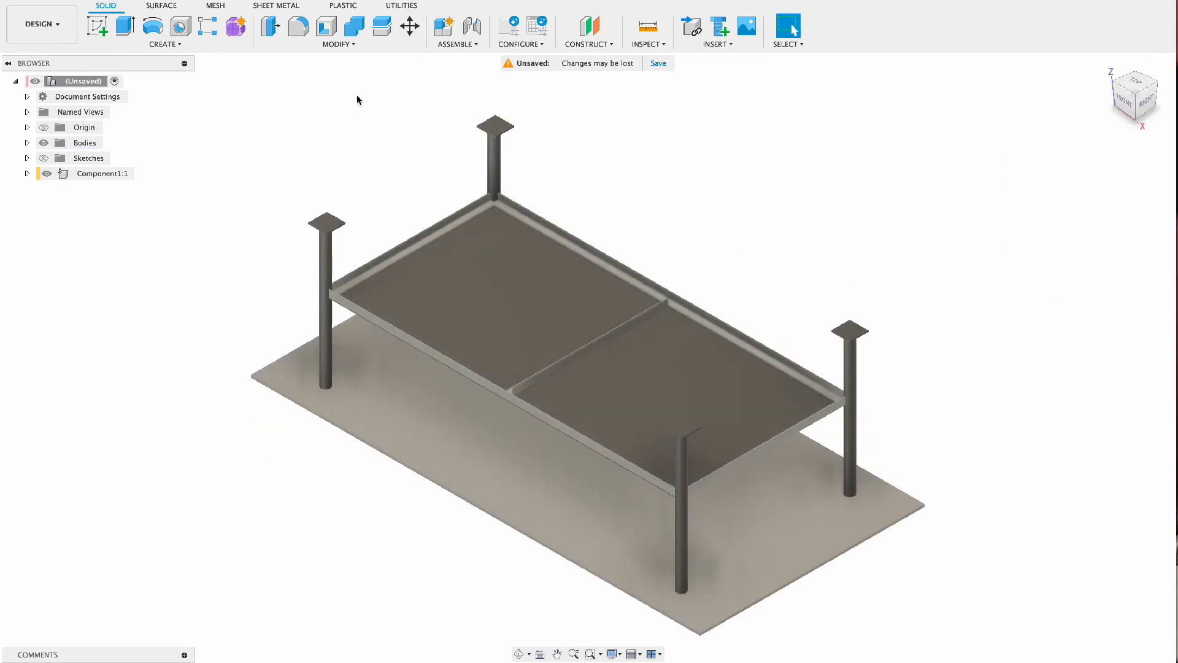
click(1136, 73)
click(1126, 100)
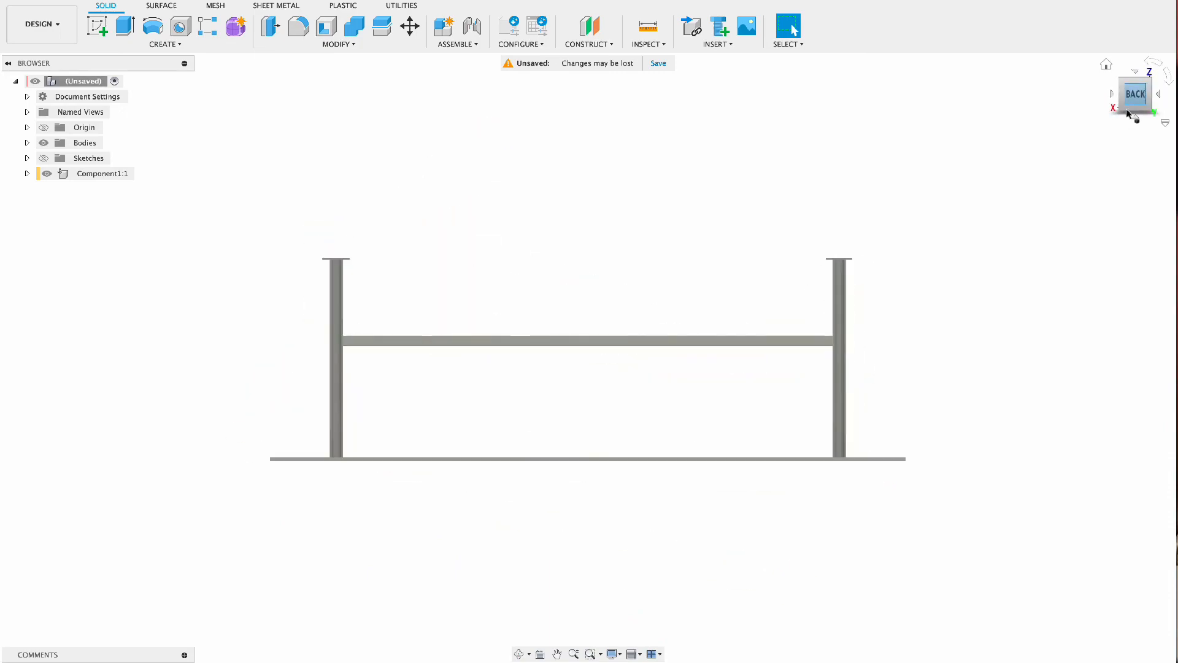
click(1132, 115)
click(1122, 108)
click(1129, 111)
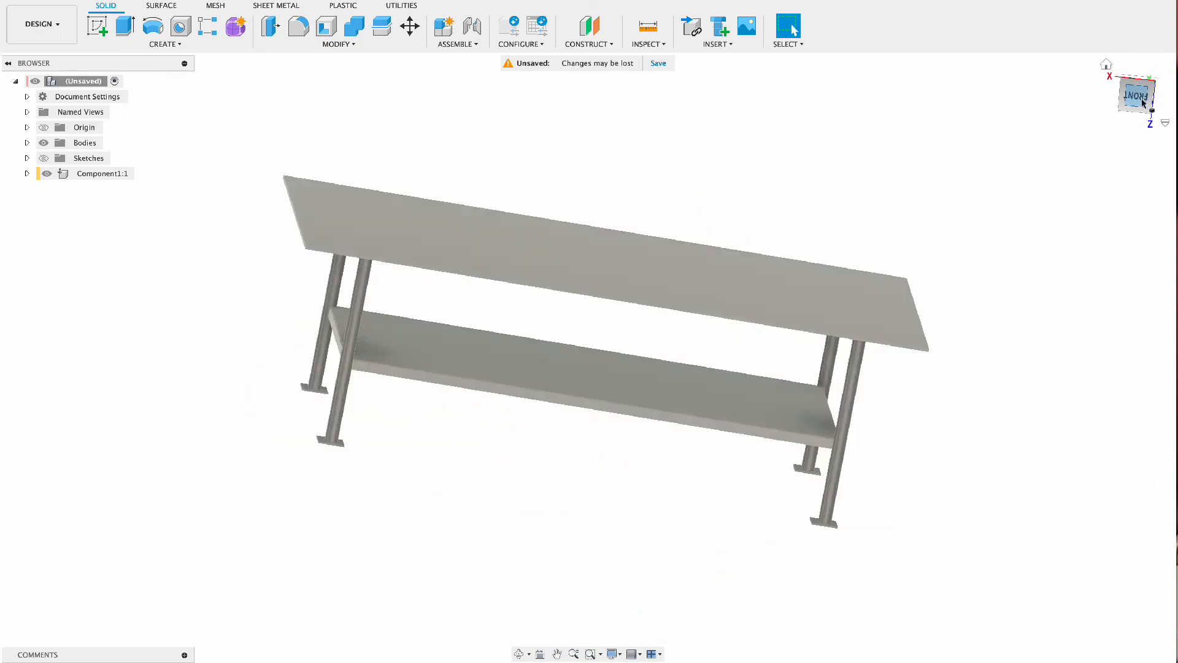
Search the McMaster-Carr component library for swivel casters
click(1136, 74)
click(1132, 117)
click(1150, 80)
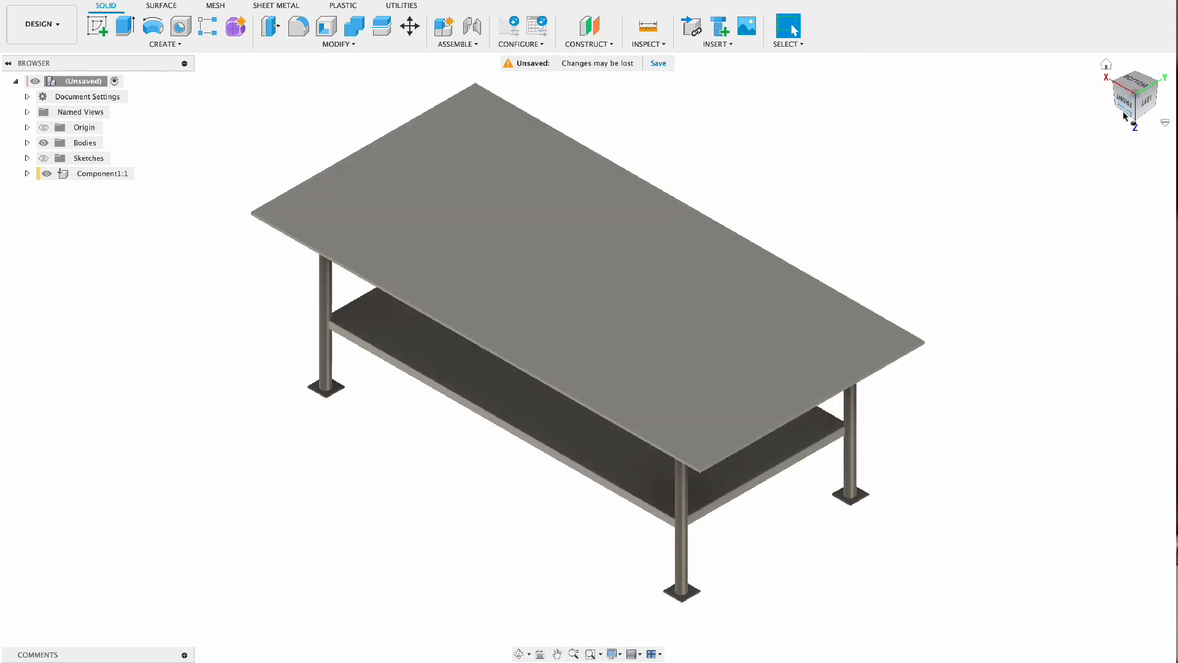
drag(1124, 111, 1114, 75)
drag(939, 102, 948, 153)
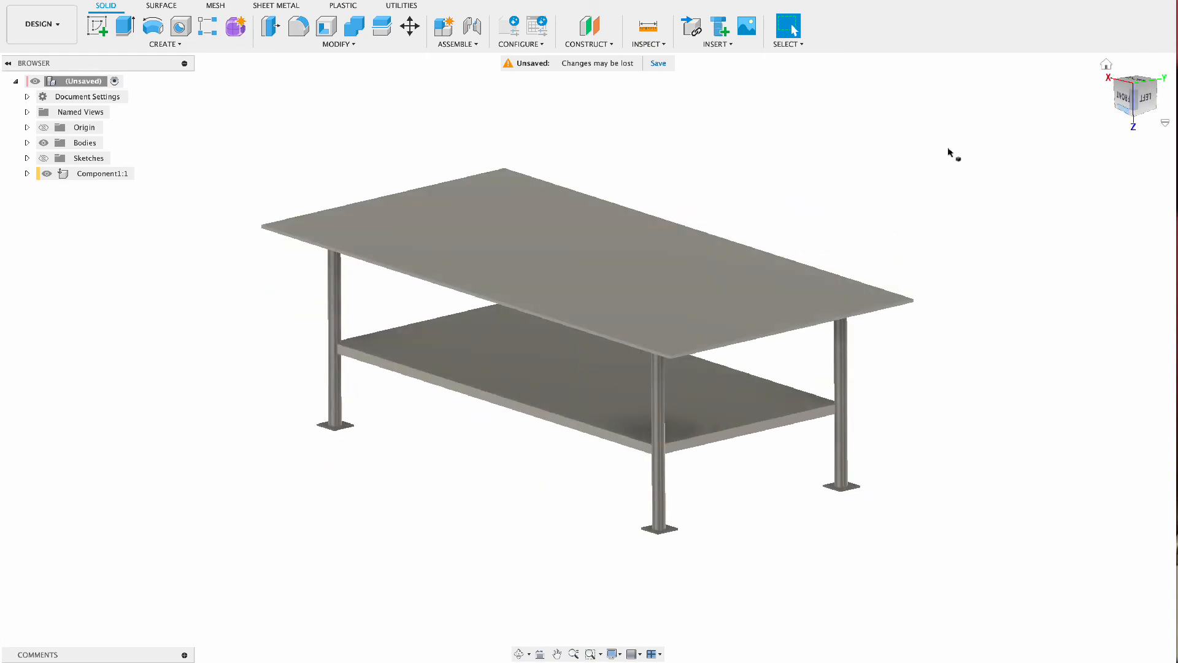
click(717, 43)
click(724, 150)
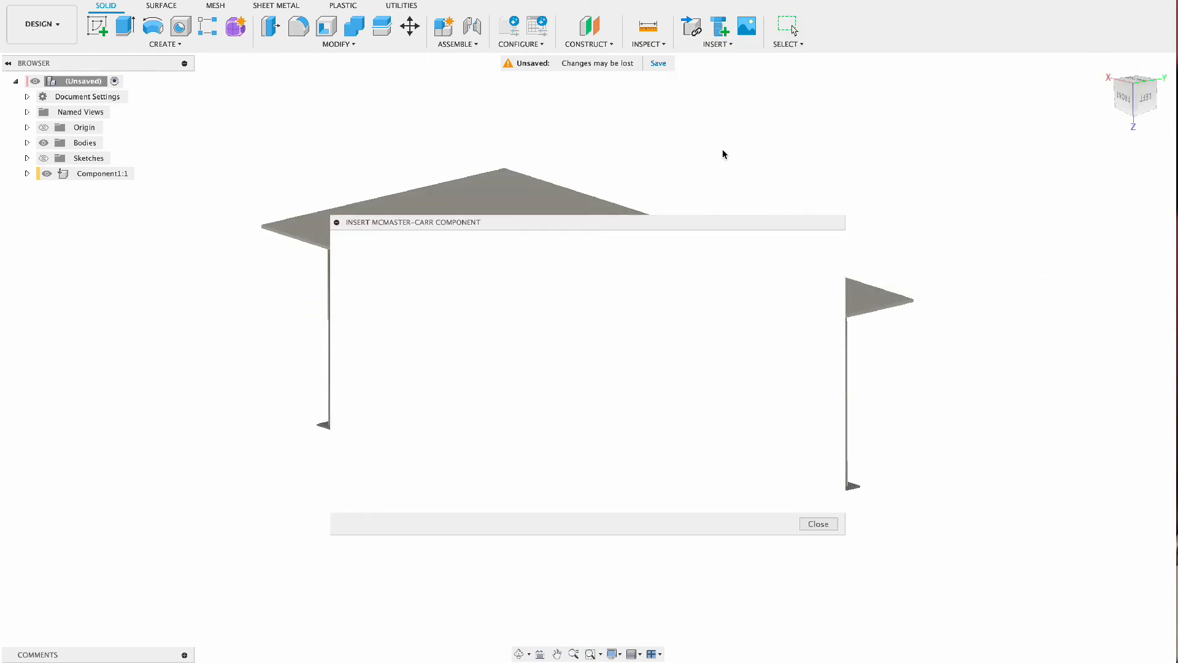
text(swive)
click(521, 343)
click(360, 321)
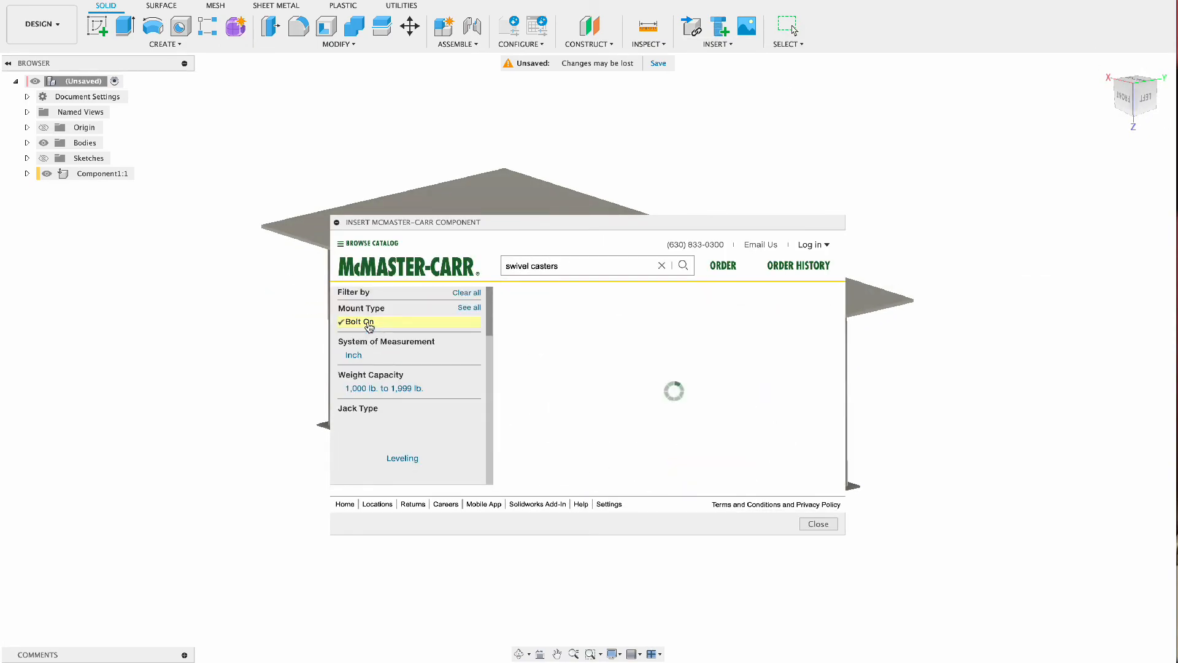
scroll(529, 408, left, 2)
scroll(395, 406, down, 1)
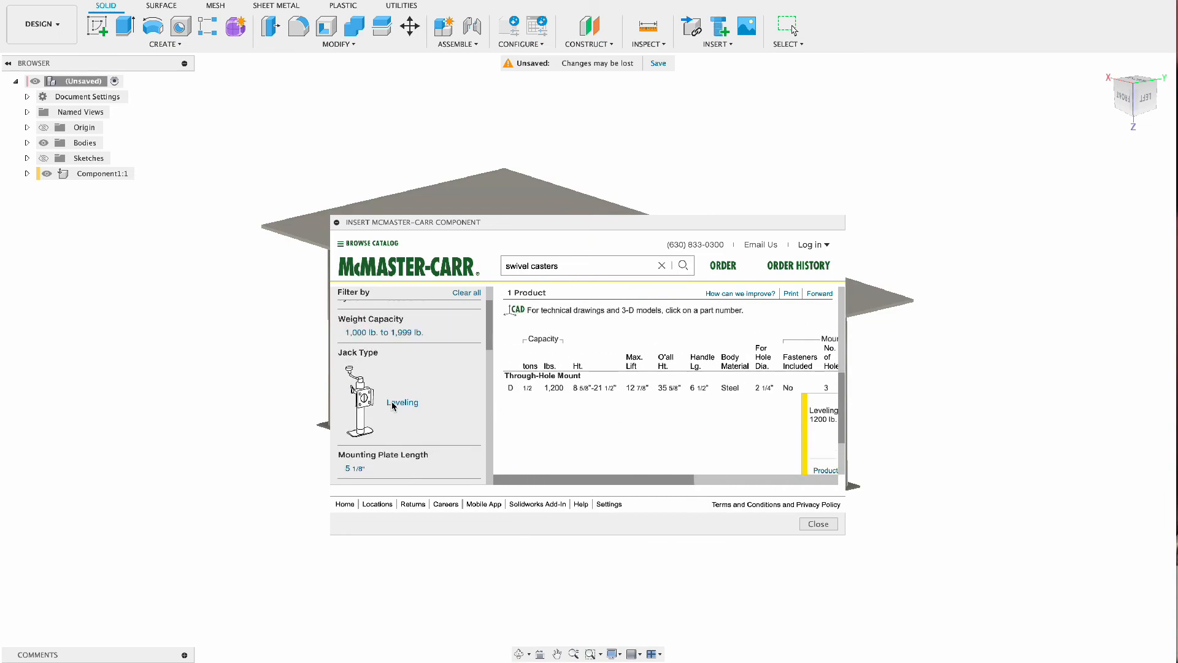
scroll(395, 406, up, 1)
click(469, 309)
Filter the swivel casters to a mount height of 5 1/2"
scroll(449, 402, down, 5)
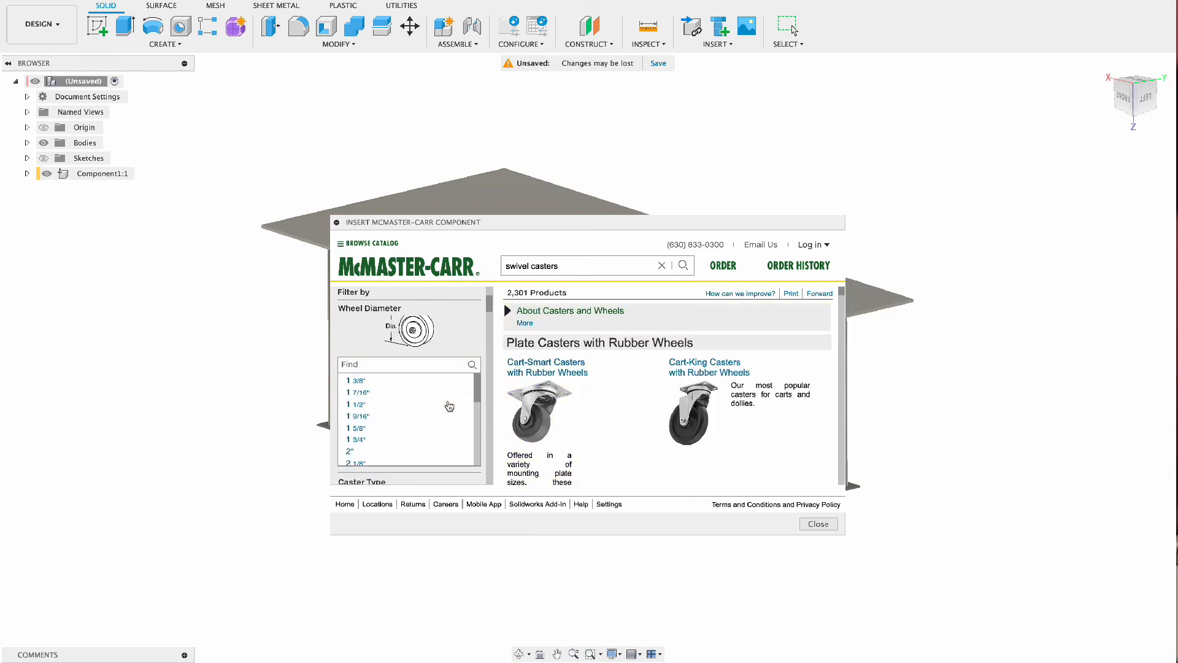
scroll(426, 419, down, 2)
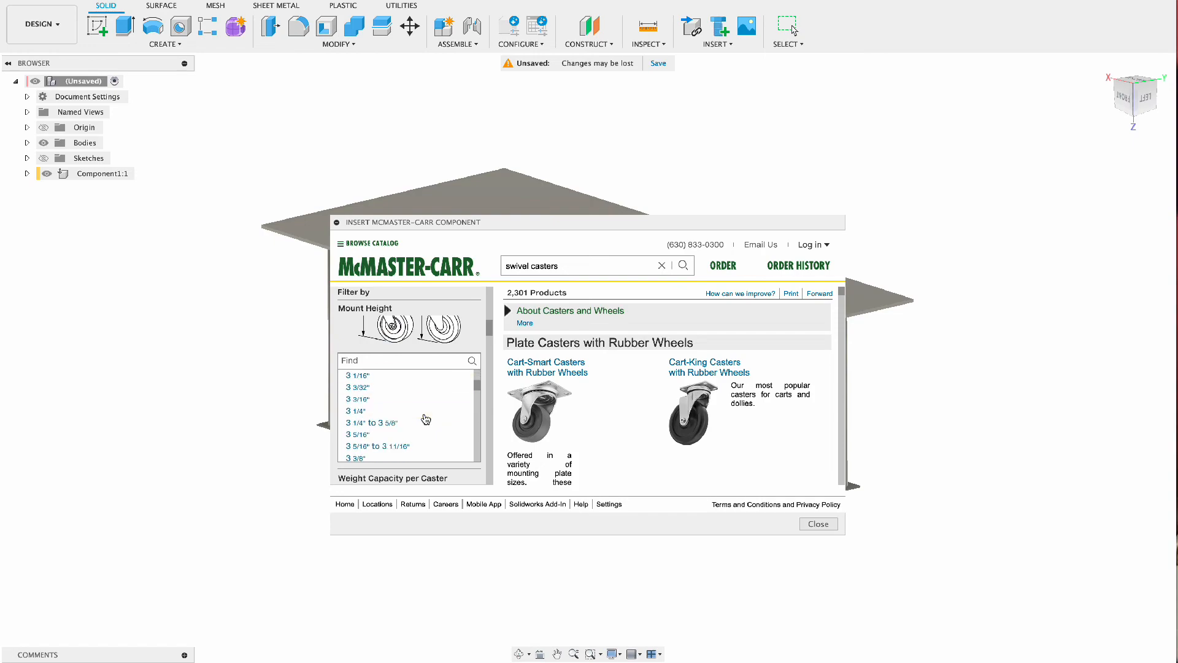
scroll(426, 420, down, 2)
scroll(426, 419, down, 3)
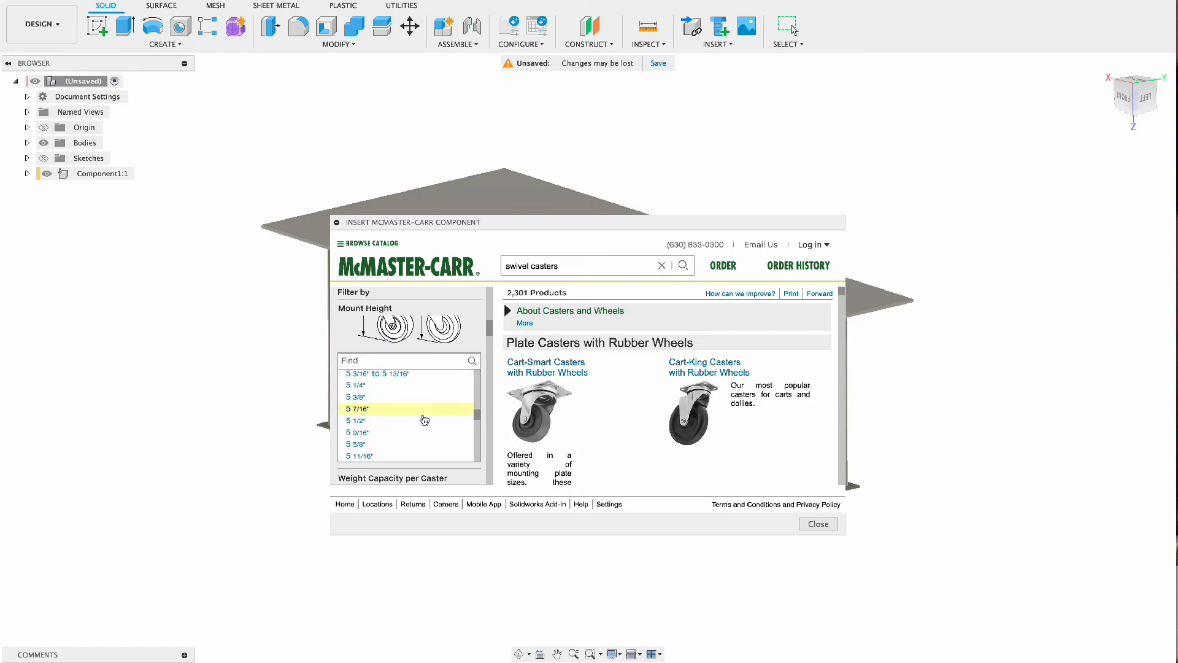
scroll(388, 416, up, 2)
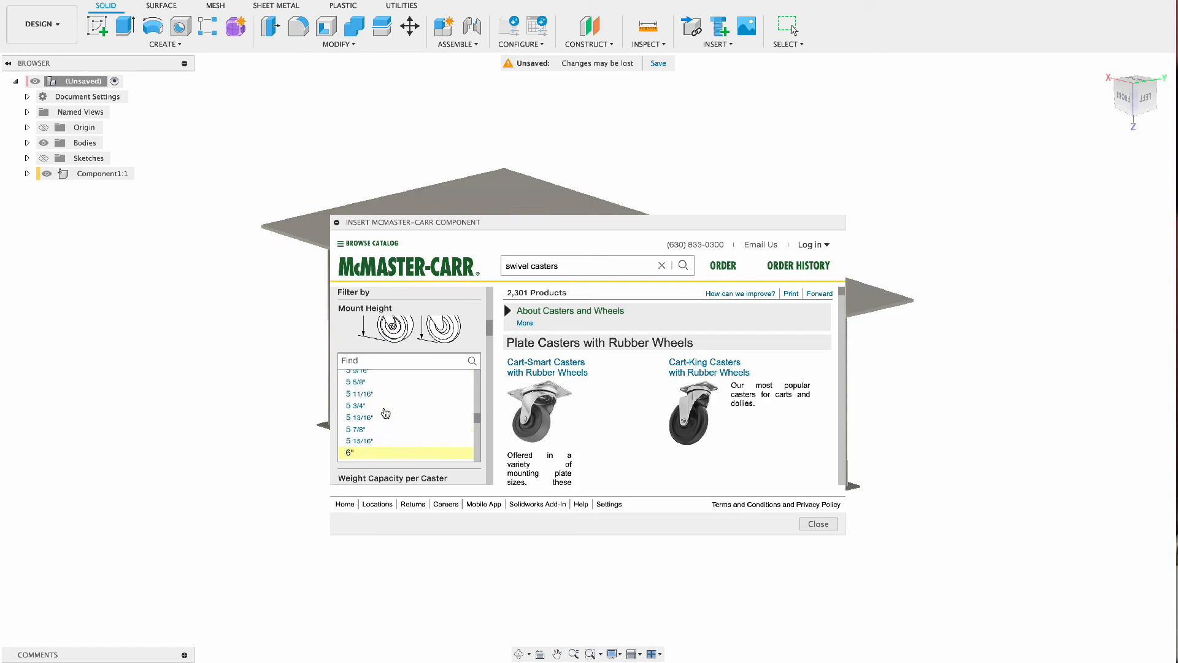
click(362, 402)
Narrow the caster results to a 4" mounting plate and the Solid wheel type
scroll(454, 425, down, 3)
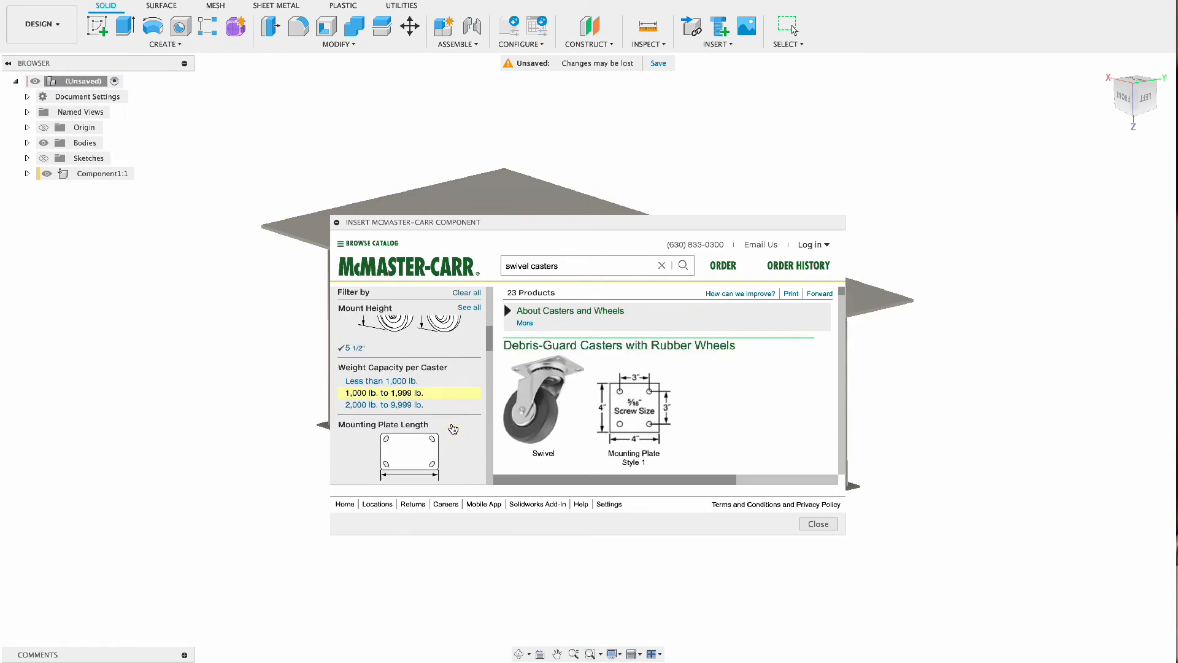
click(421, 415)
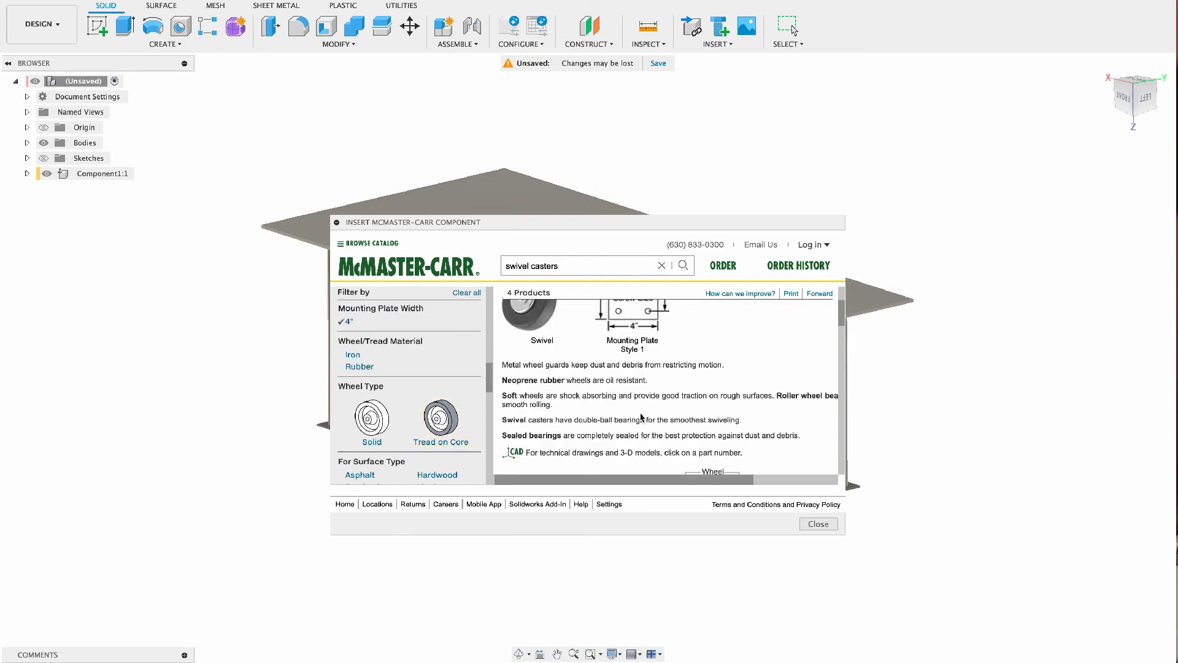
click(372, 419)
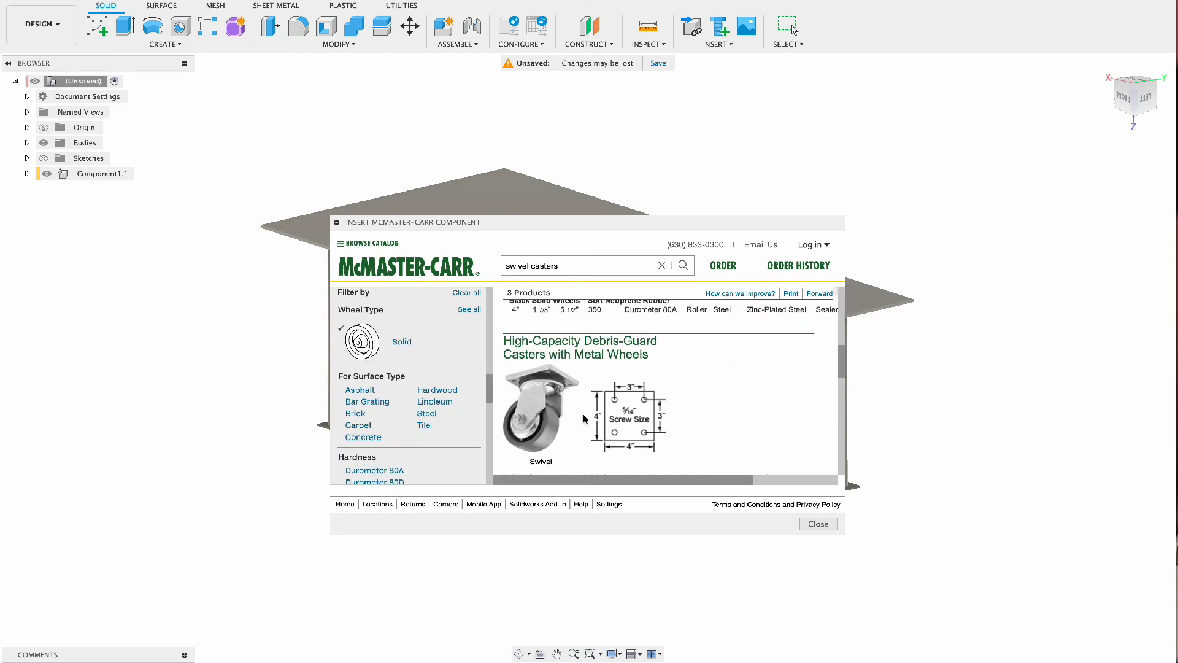
Insert the 3-D model of debris-guard caster 97955T12 with its 4" x 4" mounting plate into the design
scroll(584, 419, up, 3)
click(584, 419)
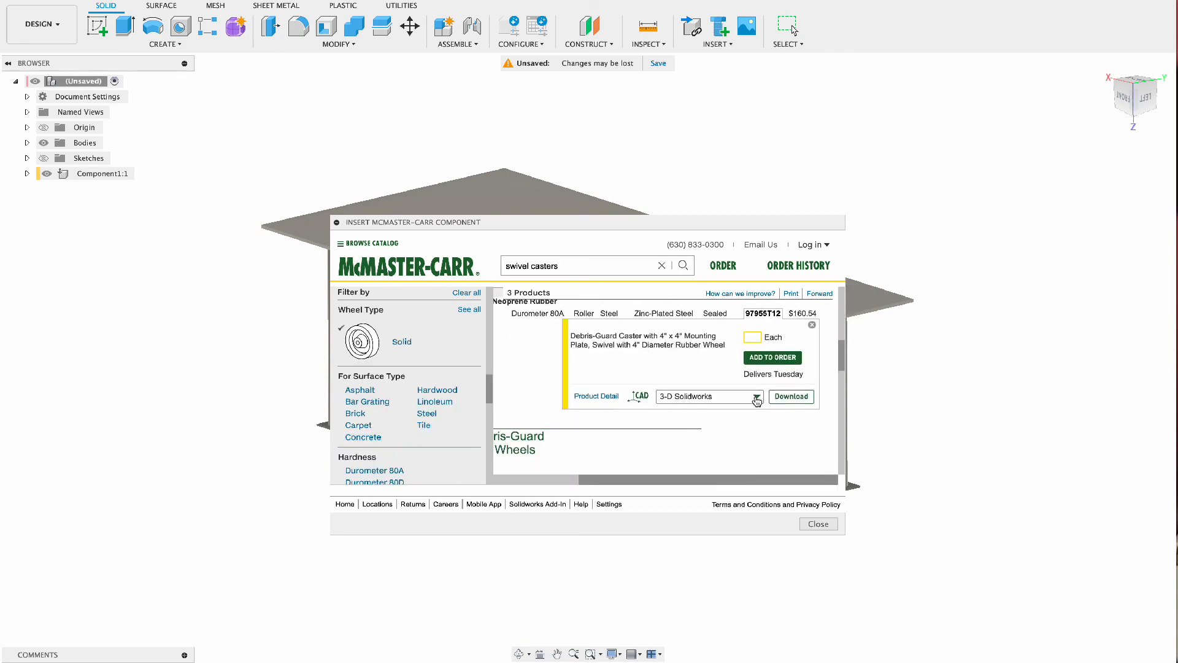
click(791, 396)
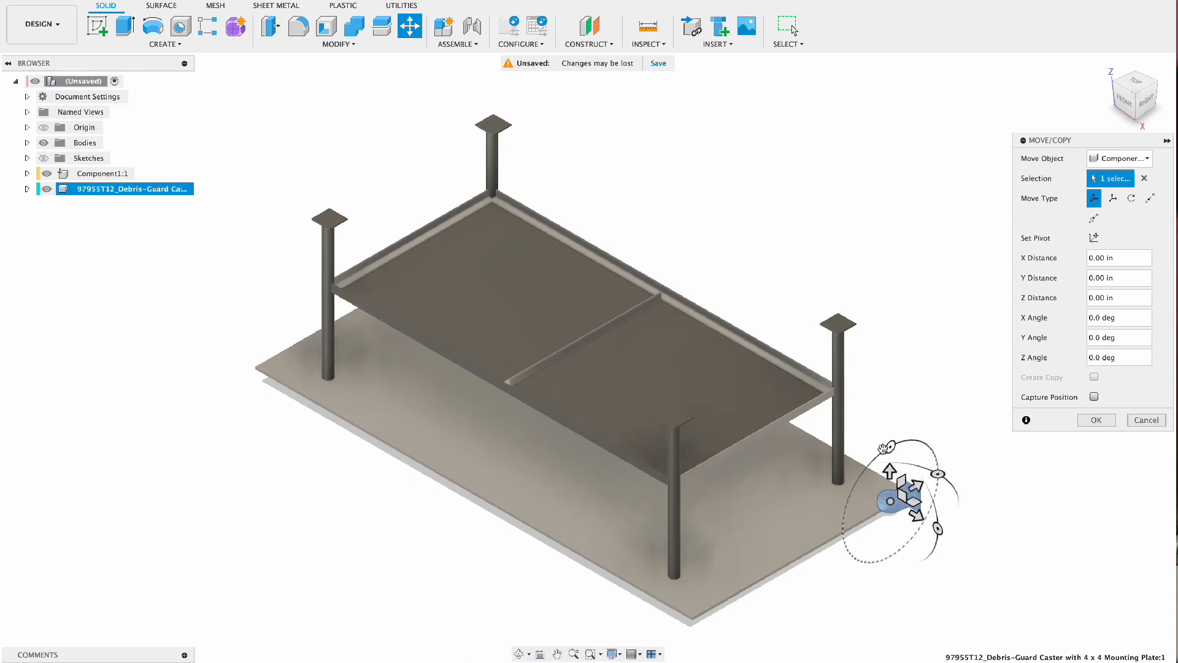
Turn the inserted caster upside down and move it -34.412 in along Y to the level of the foot plates
drag(897, 492, 941, 470)
drag(890, 531, 878, 354)
click(1147, 103)
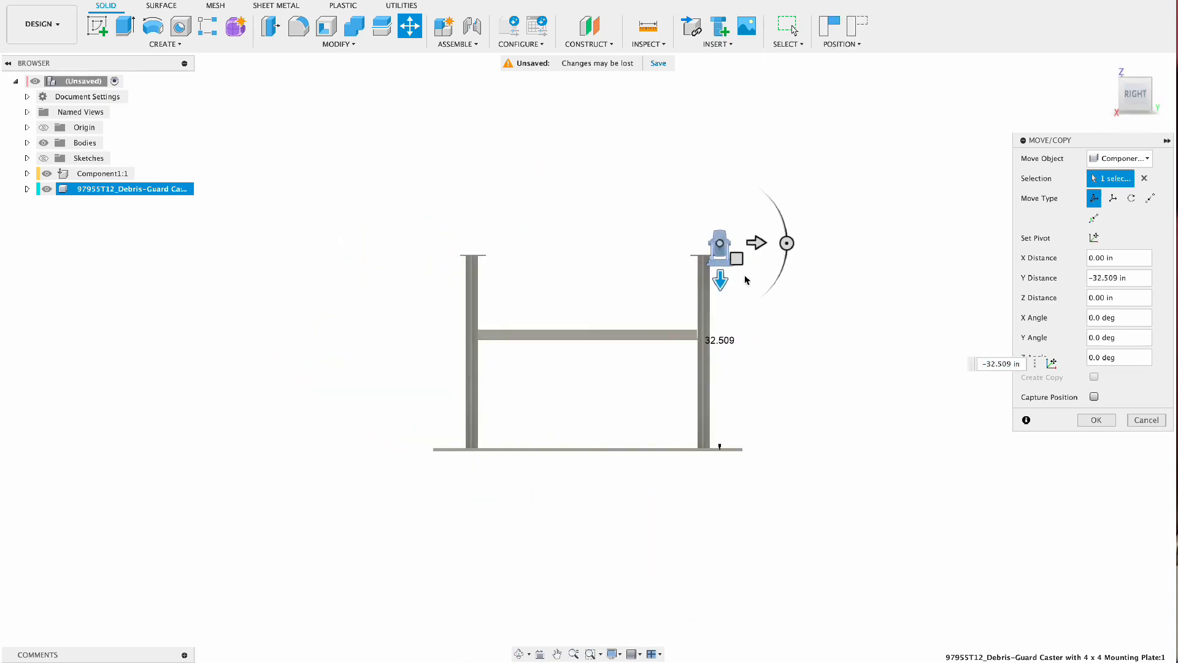
drag(724, 280, 725, 270)
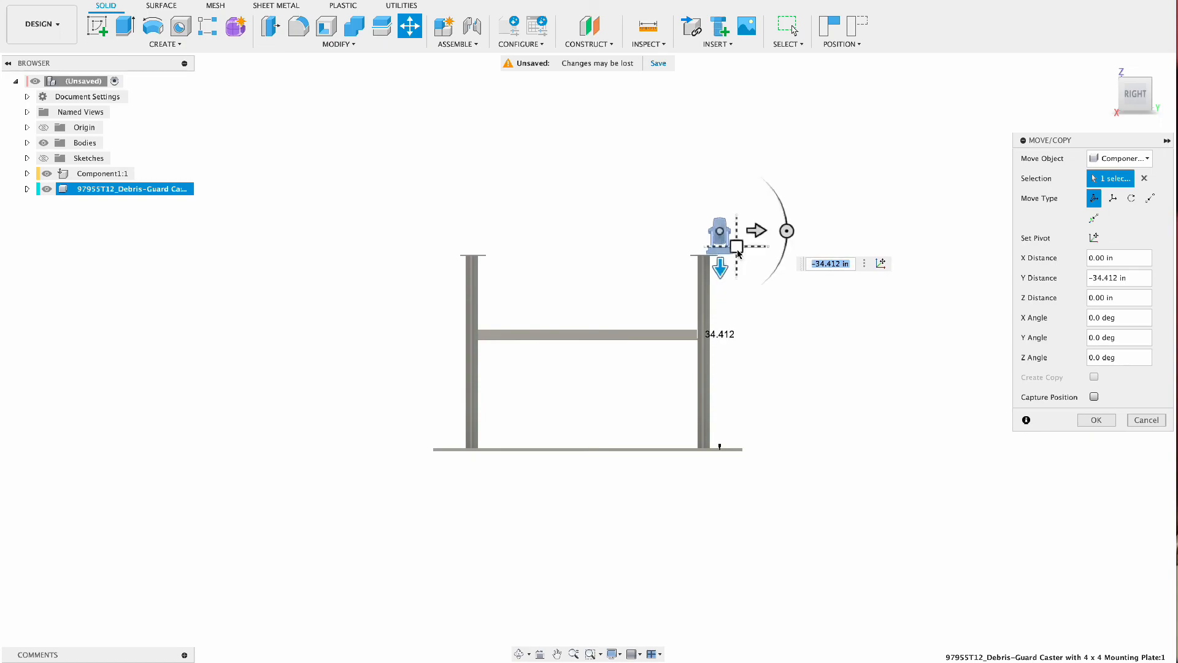
Shift the caster -2.404 in along Z and about -9.3 in along X onto the nearest leg's foot plate
drag(756, 232, 742, 235)
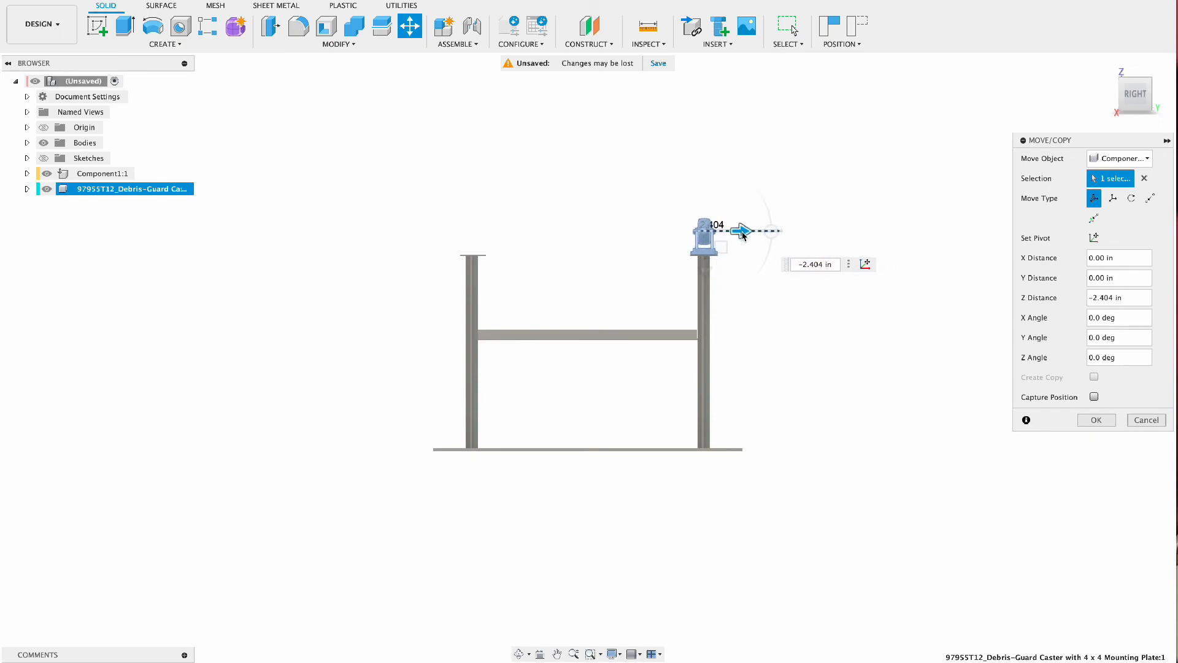
click(1160, 98)
drag(253, 234, 316, 239)
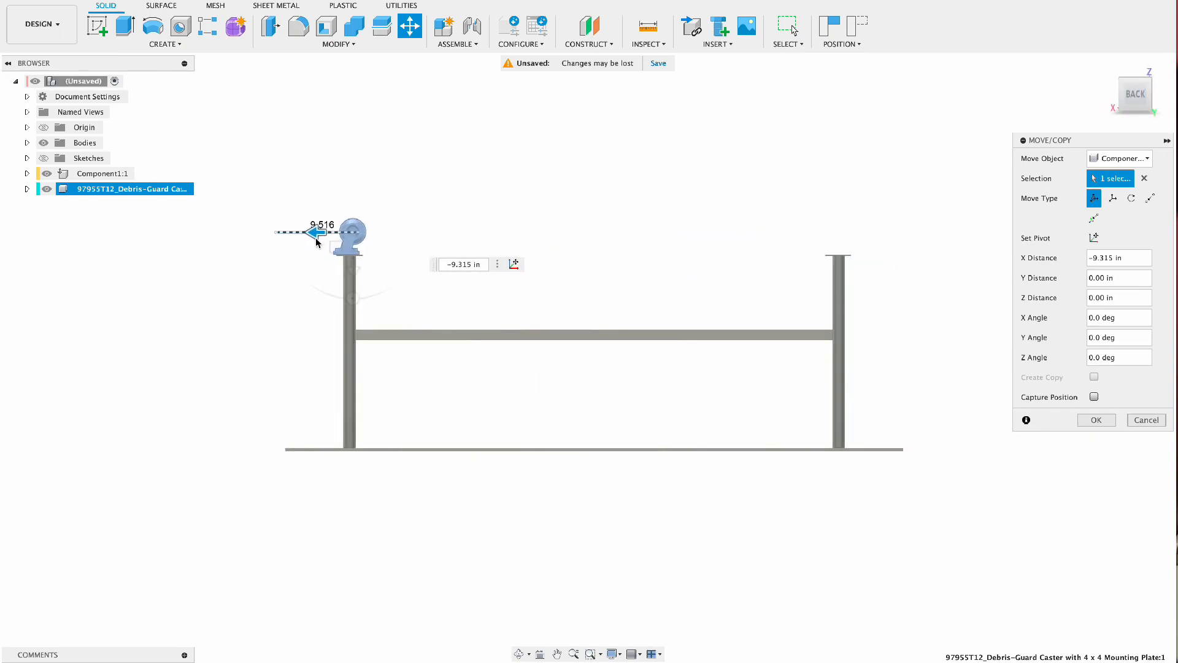
click(1096, 420)
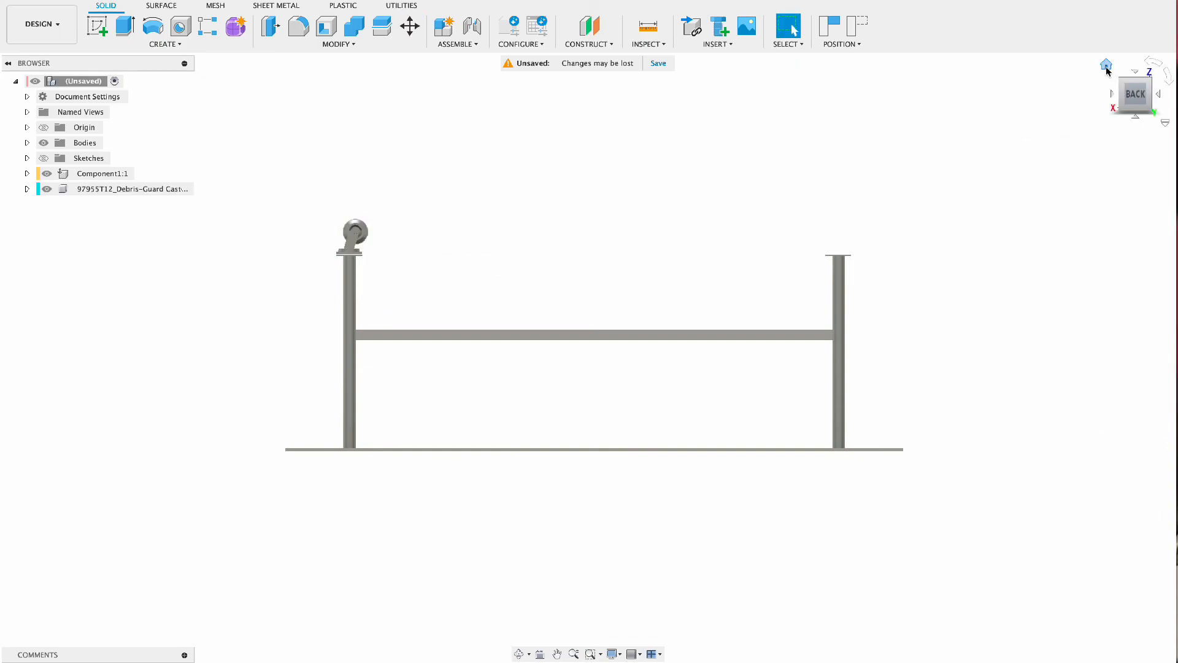
Switch to the Render workspace and apply Paint - Enamel Glossy (Black) to the caster's wheel
click(1106, 69)
click(41, 24)
click(36, 100)
click(93, 27)
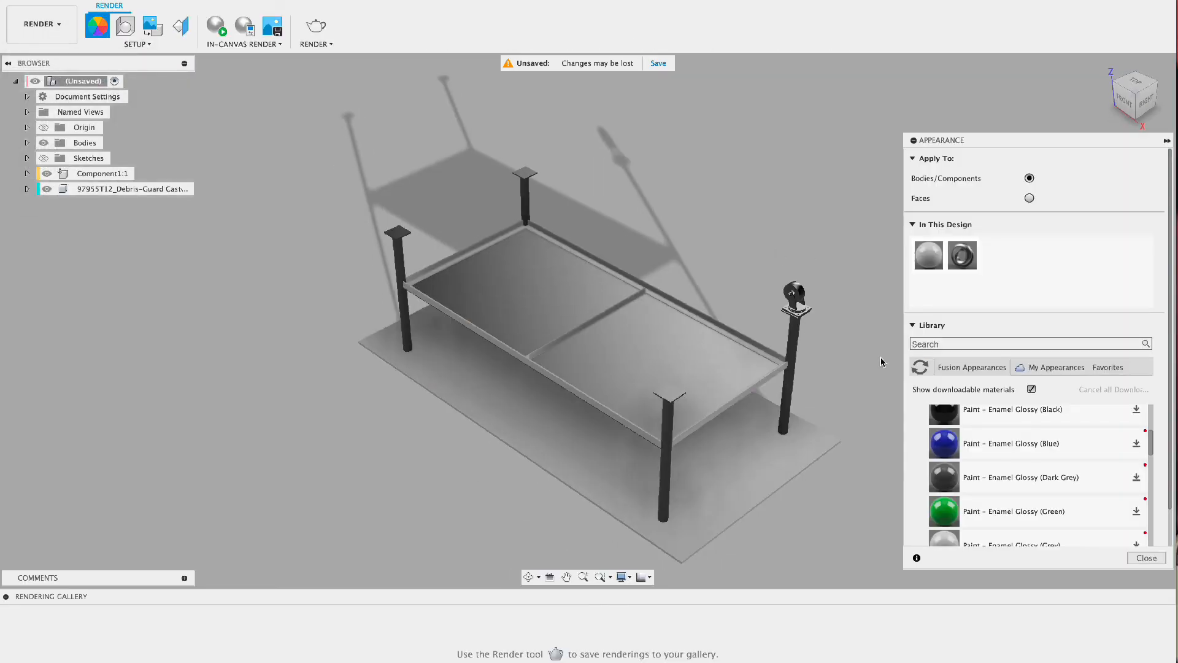
drag(806, 294, 797, 295)
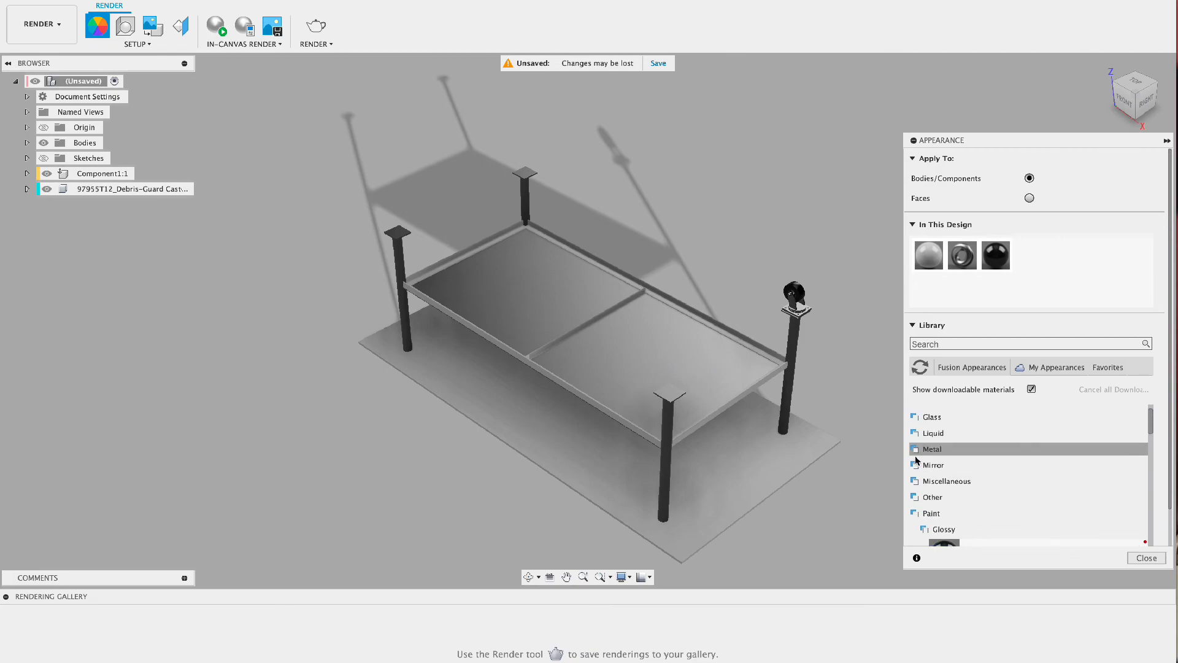
Apply a Chrome metal appearance to the caster's mounting bracket and return to the Design workspace
click(915, 449)
scroll(939, 460, down, 1)
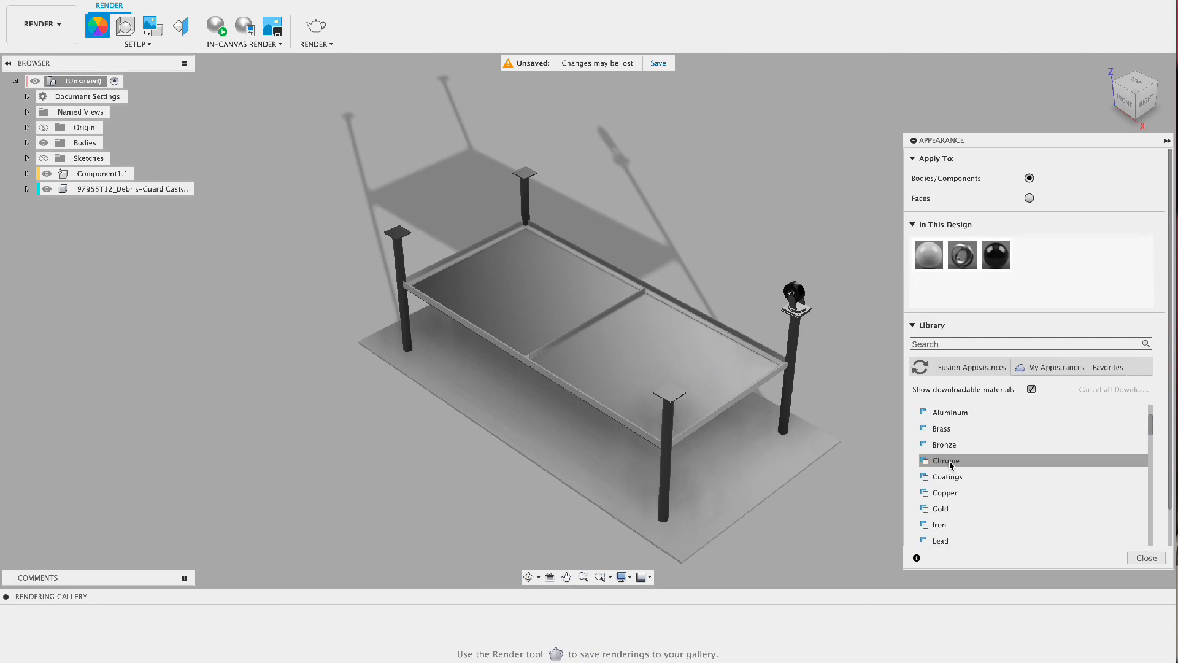
click(950, 464)
drag(958, 485, 834, 338)
drag(893, 420, 790, 300)
click(42, 23)
click(32, 54)
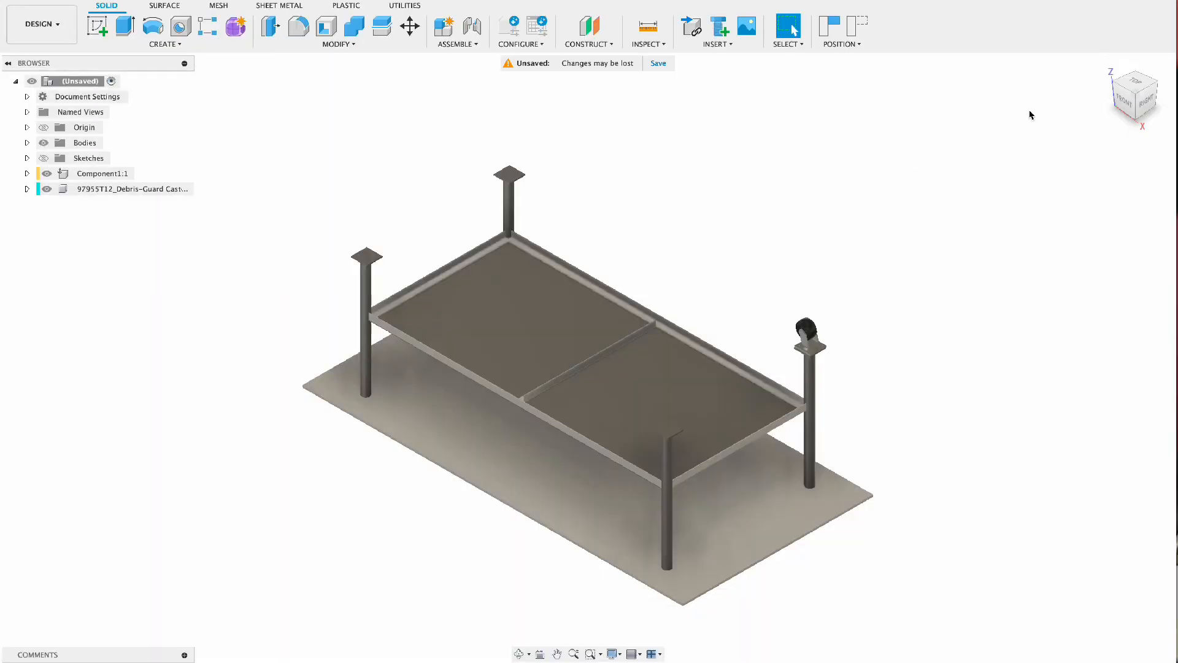
Move the caster component -76.106 in along X onto the foot plate at the table's other end, with Capture Position enabled
click(1107, 67)
key(m)
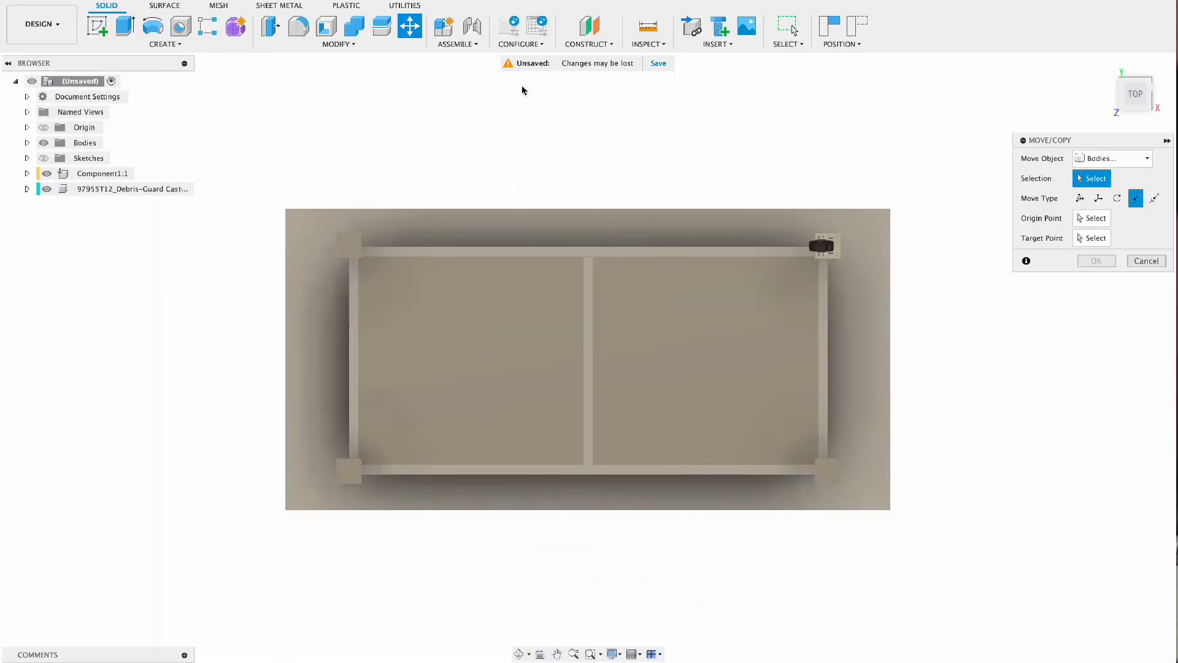
click(1099, 158)
click(1099, 174)
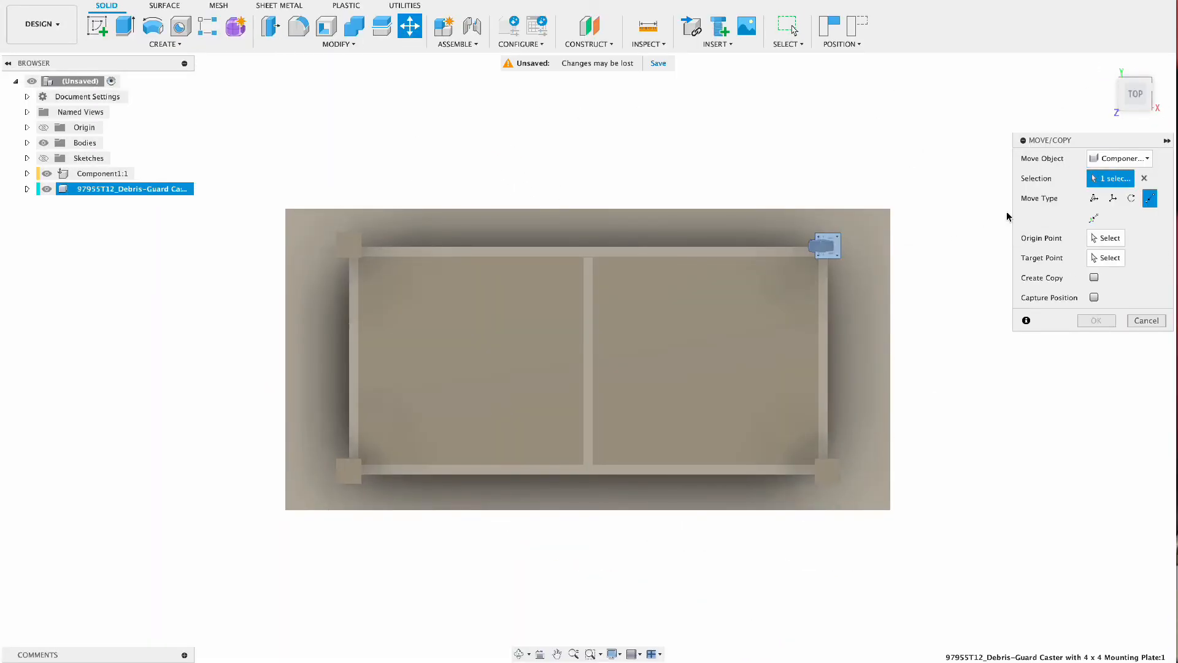
click(1094, 278)
click(1094, 198)
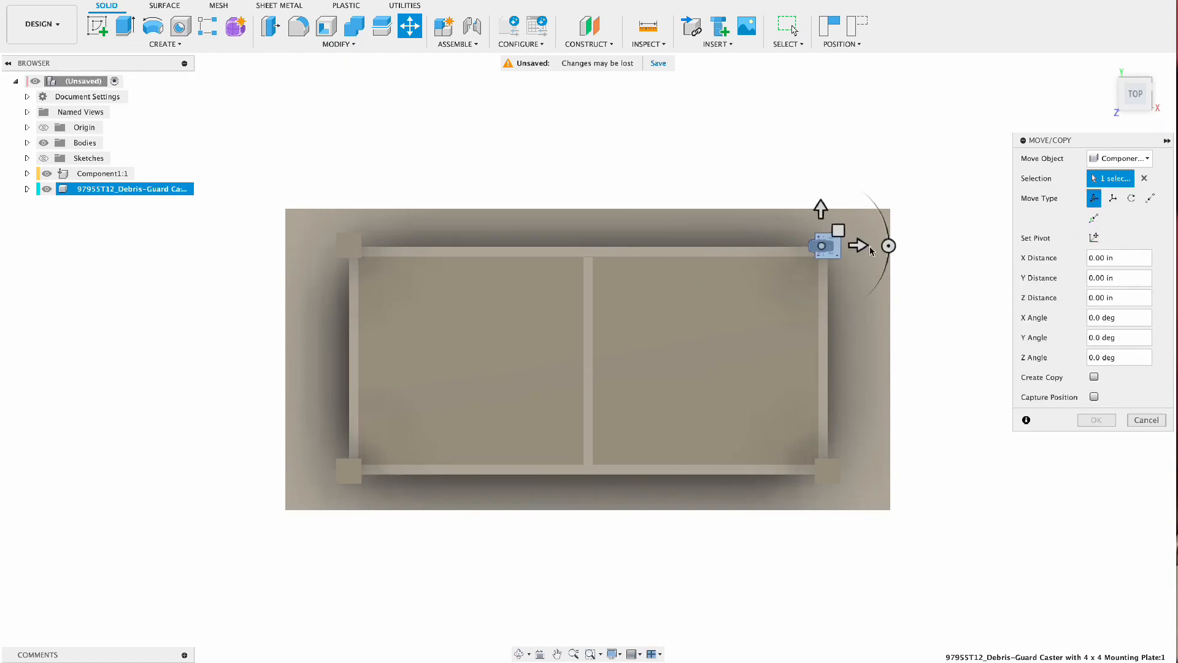
drag(855, 246, 376, 213)
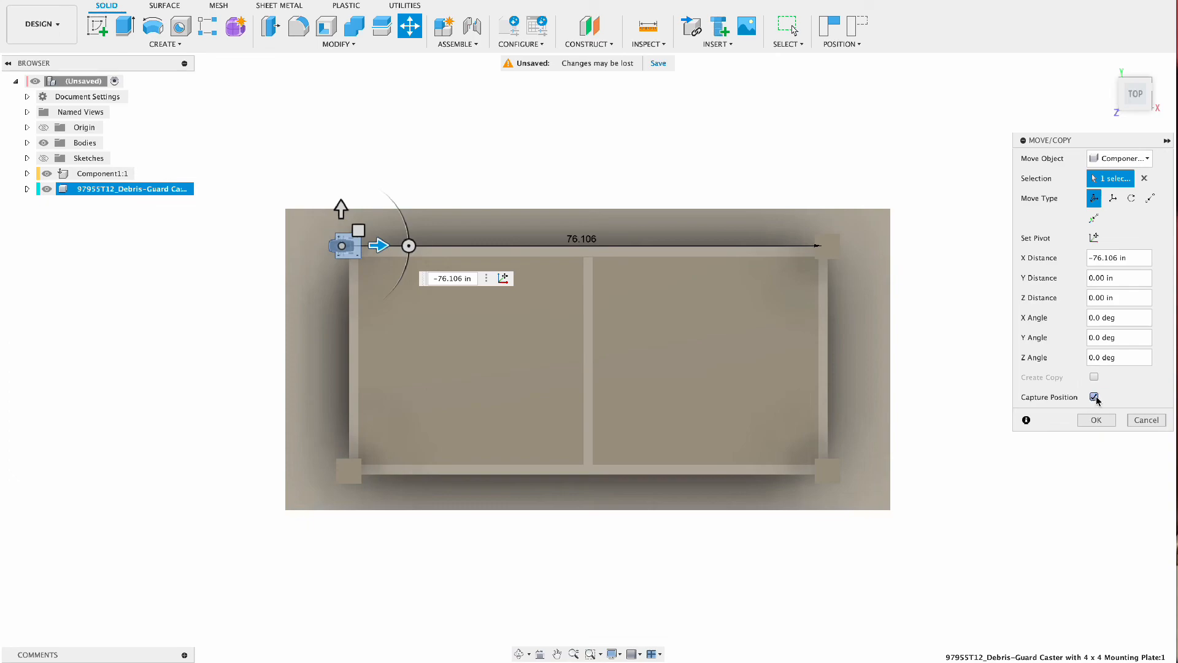
click(1096, 421)
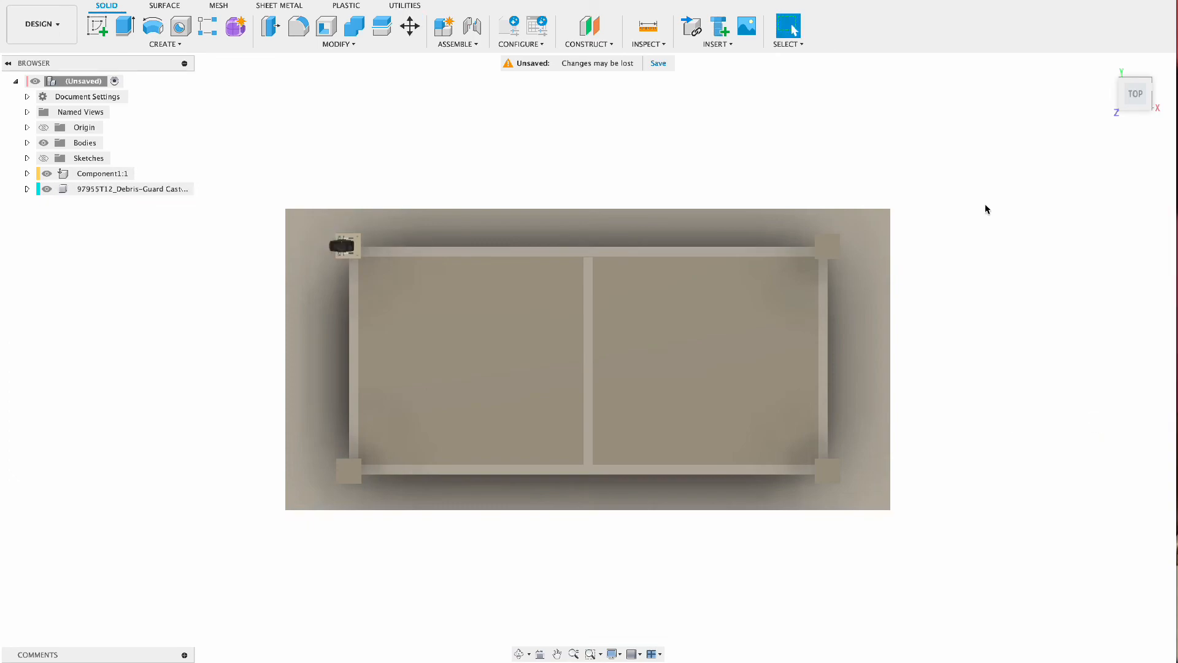
Copy the caster 75.901 in along X onto the foot plate at the opposite end of the same long side
click(409, 26)
click(1135, 92)
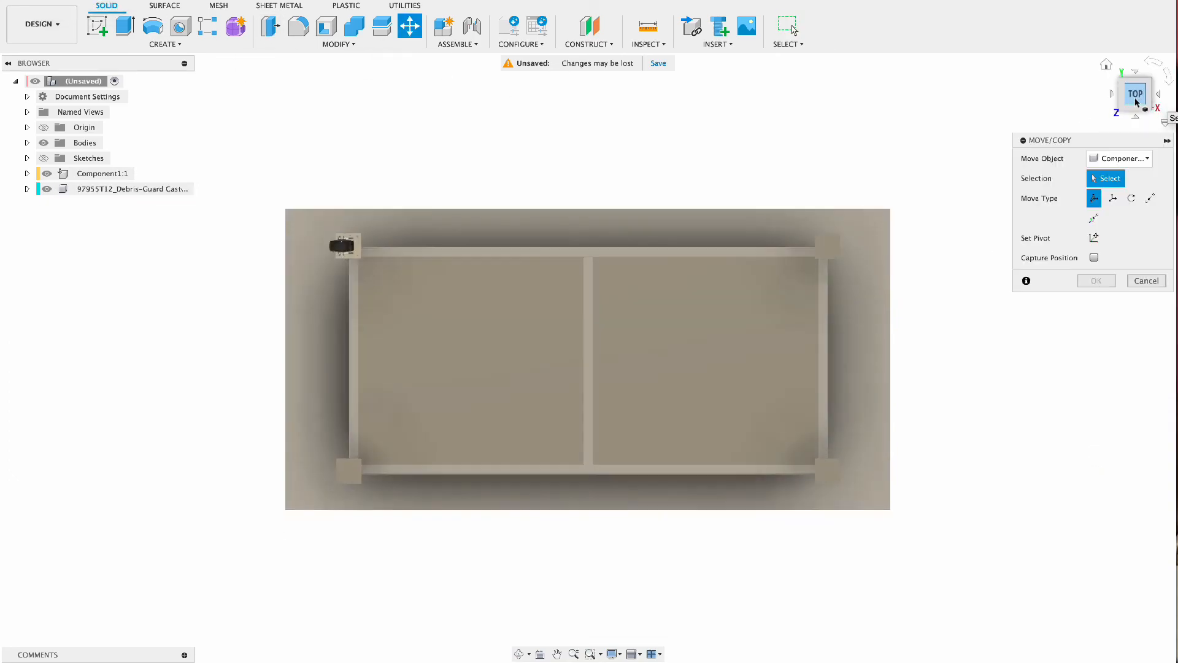
click(344, 245)
click(1093, 377)
drag(379, 245, 823, 267)
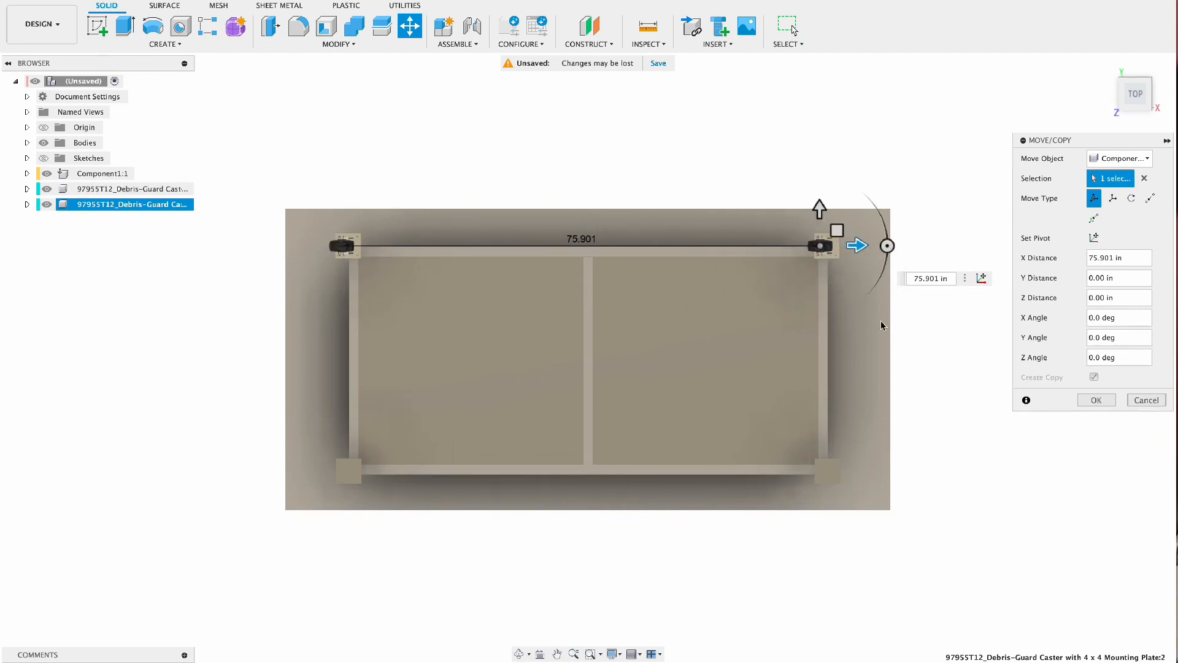
click(1096, 400)
Copy both casters together 35.905 in along Z onto the two bare foot plates across the table's width
click(409, 26)
click(822, 246)
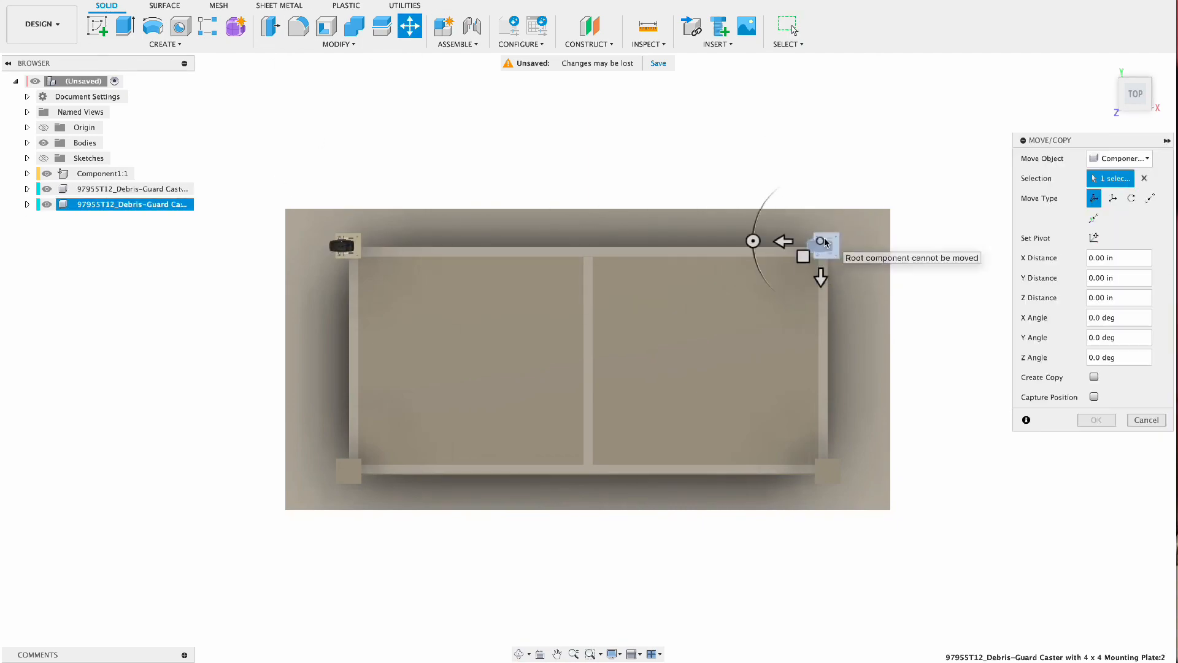
click(337, 244)
click(1094, 377)
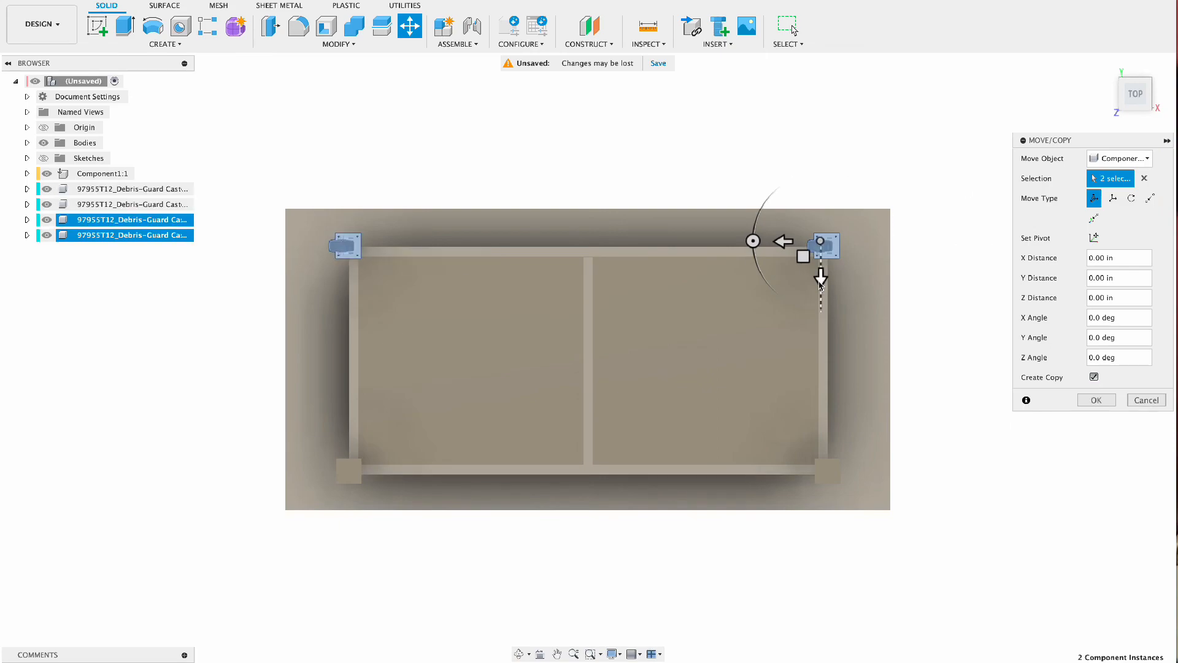
drag(820, 284, 810, 512)
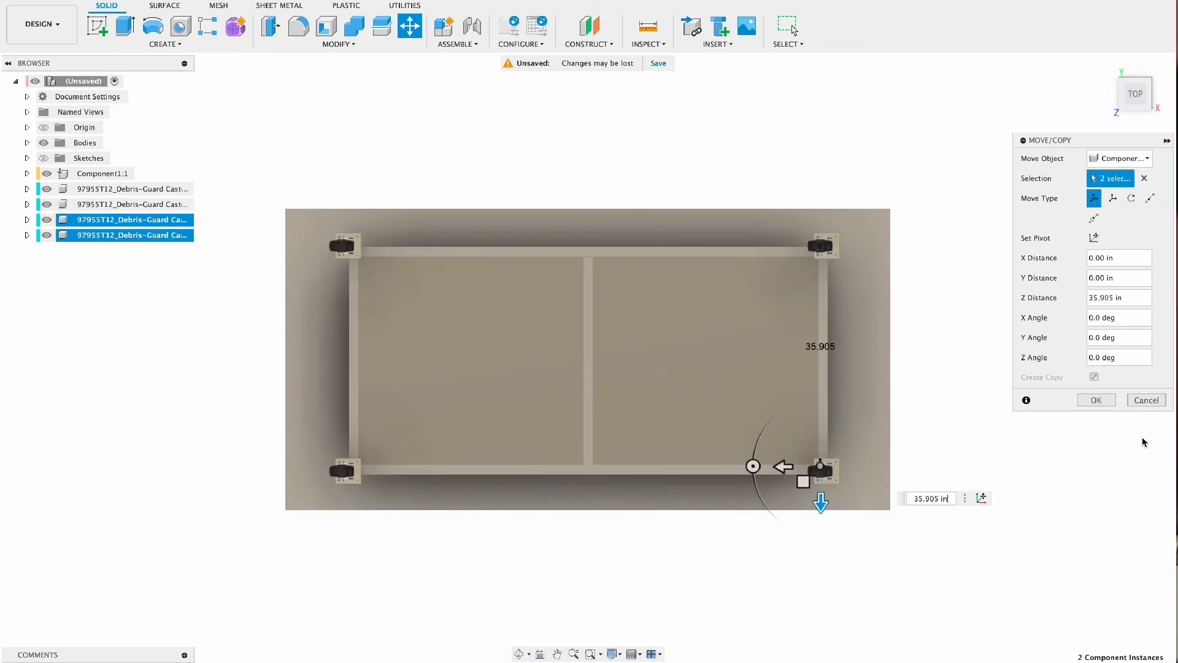
click(1096, 400)
click(1106, 65)
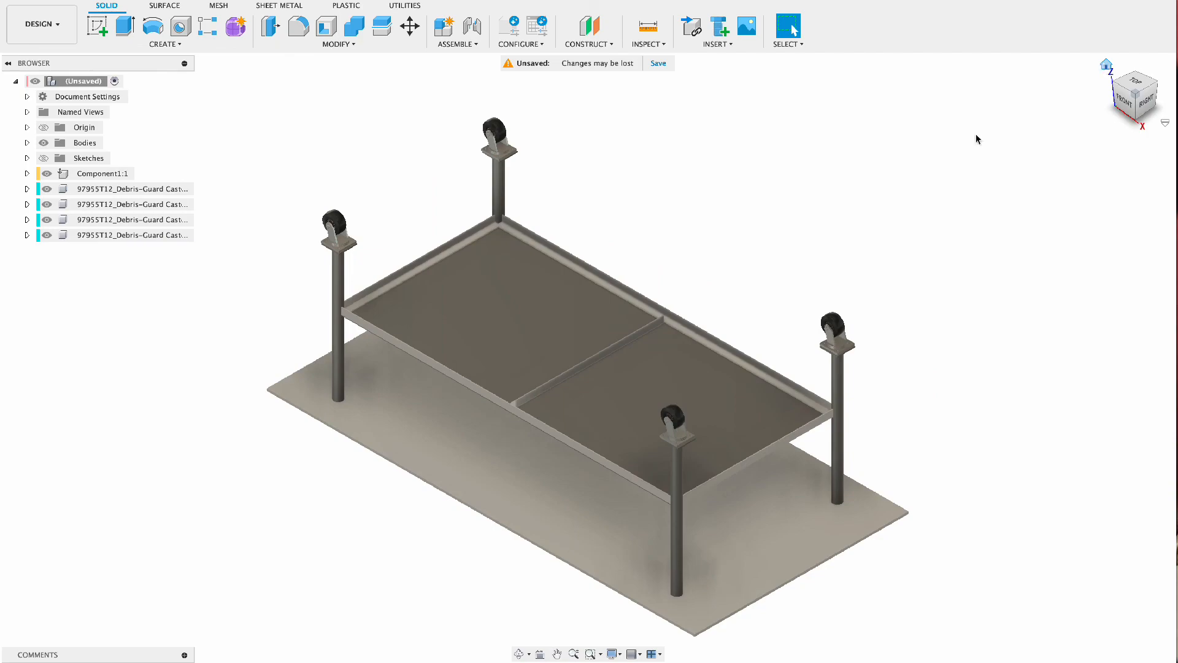
click(1125, 100)
key(m)
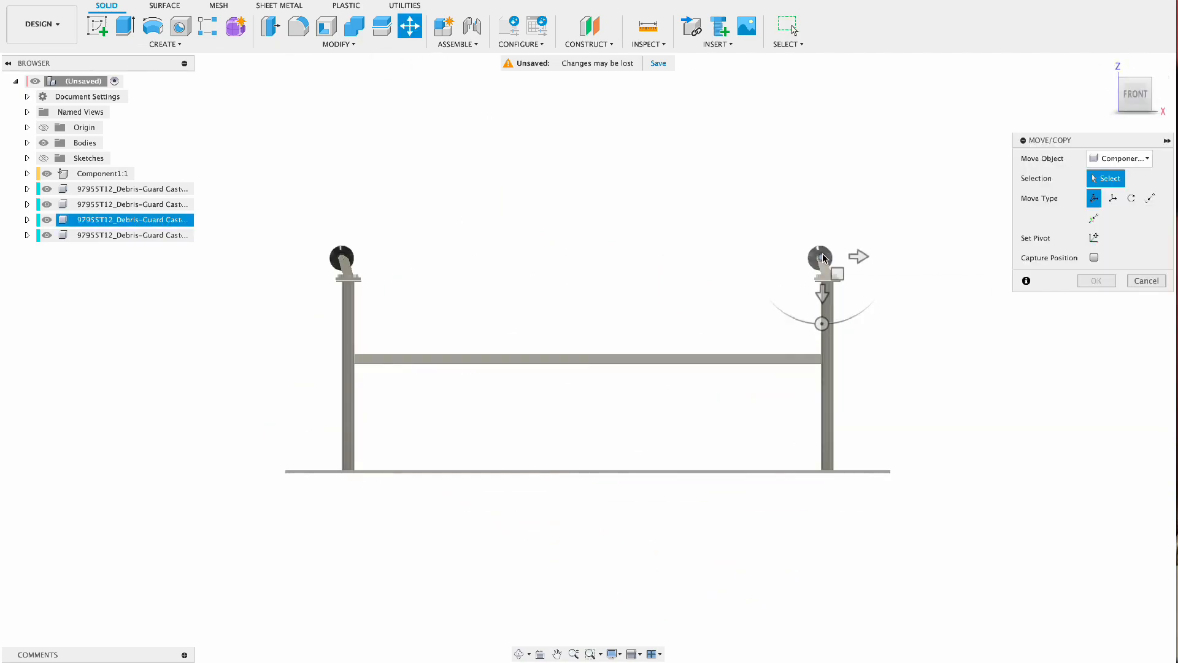
click(823, 258)
click(341, 257)
click(820, 299)
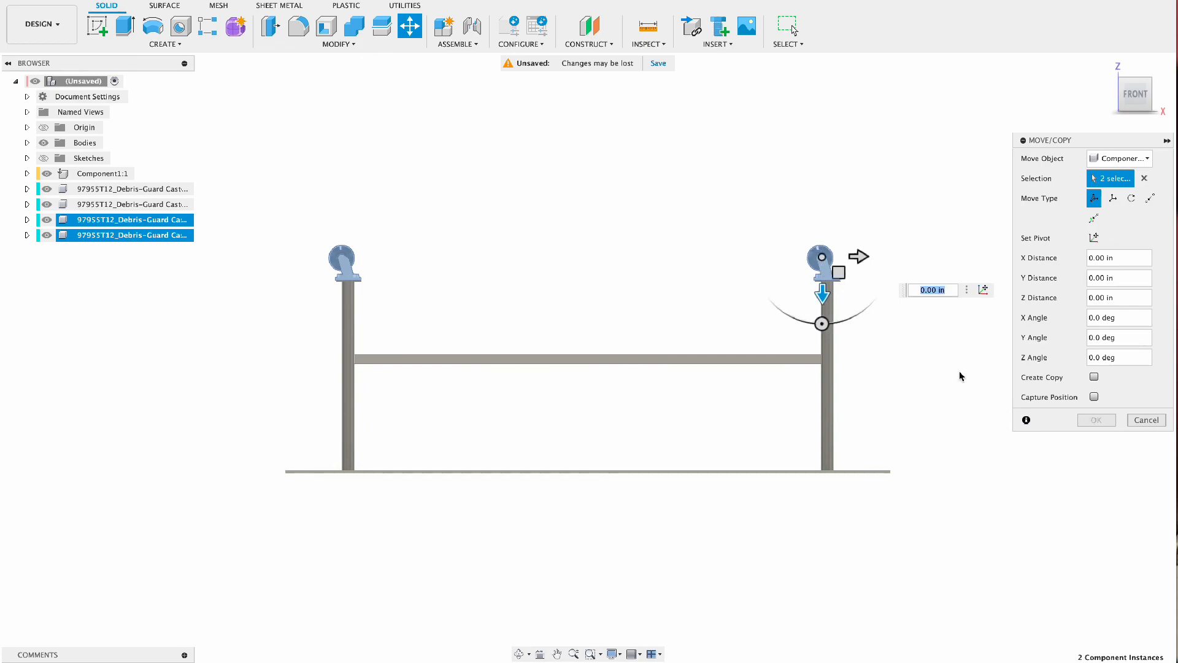
click(1146, 420)
Nudge the front caster at the table's +X end slightly along X to line it up with its foot plate
key(m)
click(823, 260)
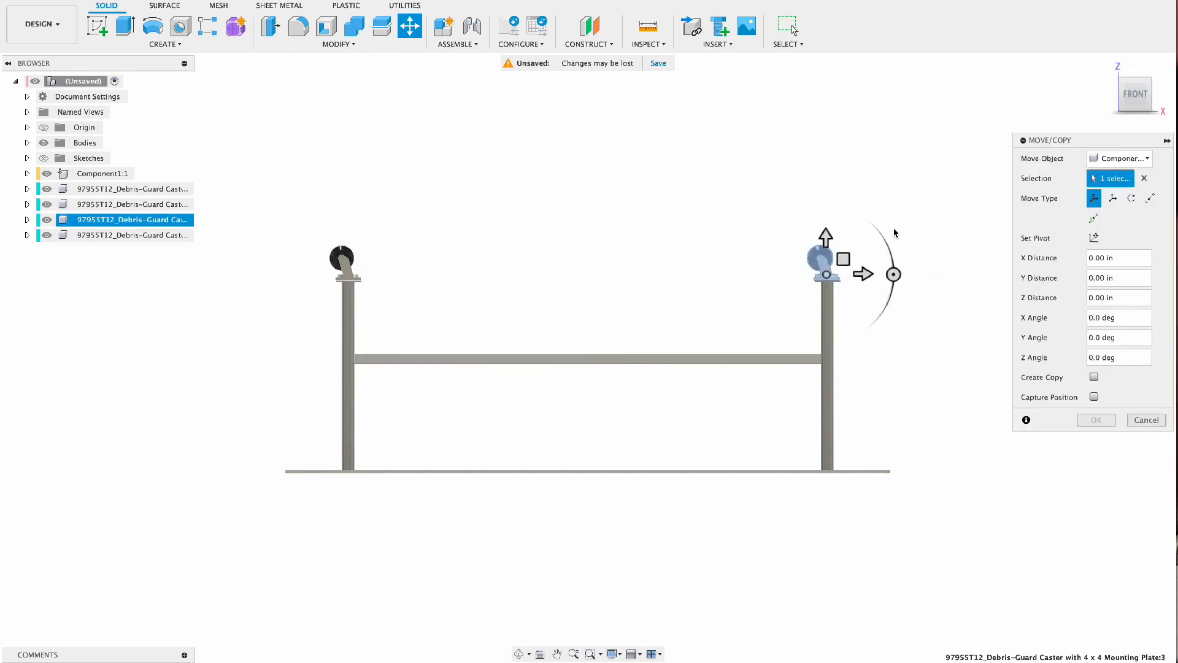
drag(863, 274, 870, 277)
click(1079, 420)
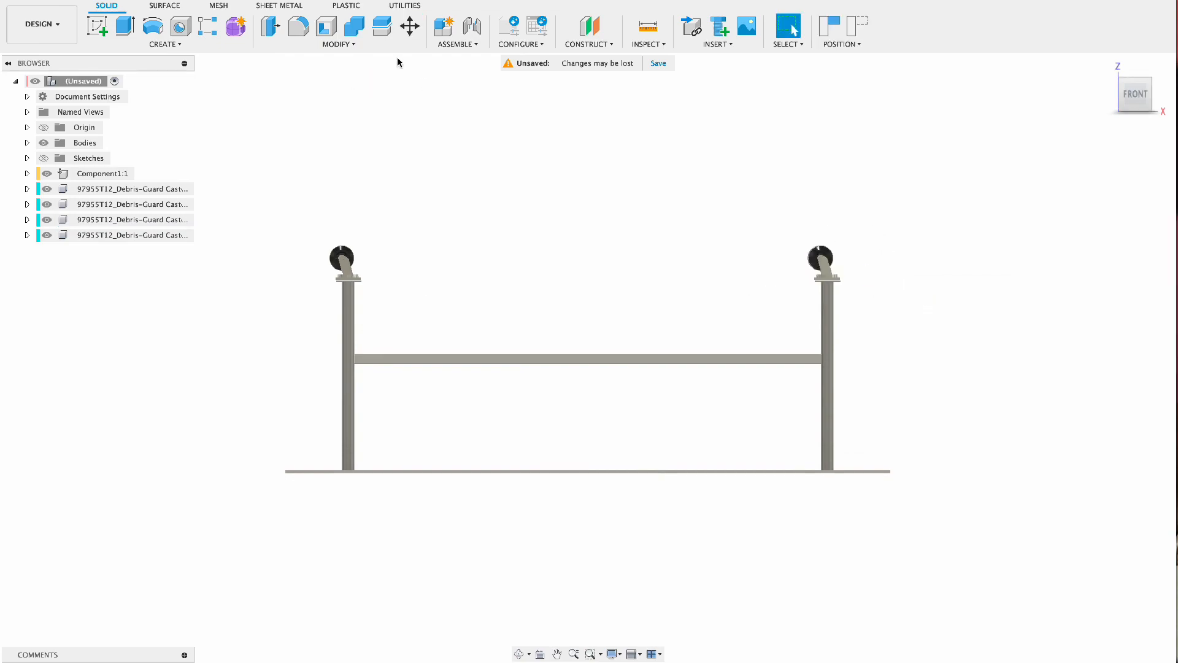
Nudge the front caster at the opposite, -X end slightly along X to line it up with its foot plate
click(410, 27)
click(352, 279)
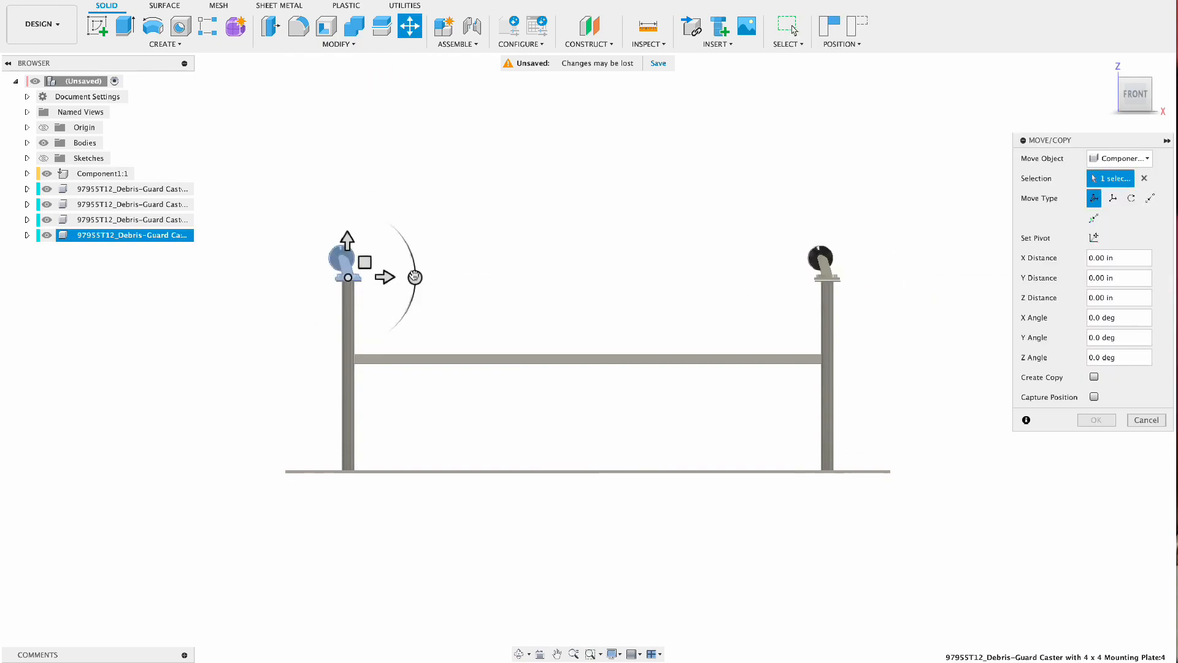
drag(385, 277, 388, 278)
scroll(388, 278, down, 1)
click(1095, 421)
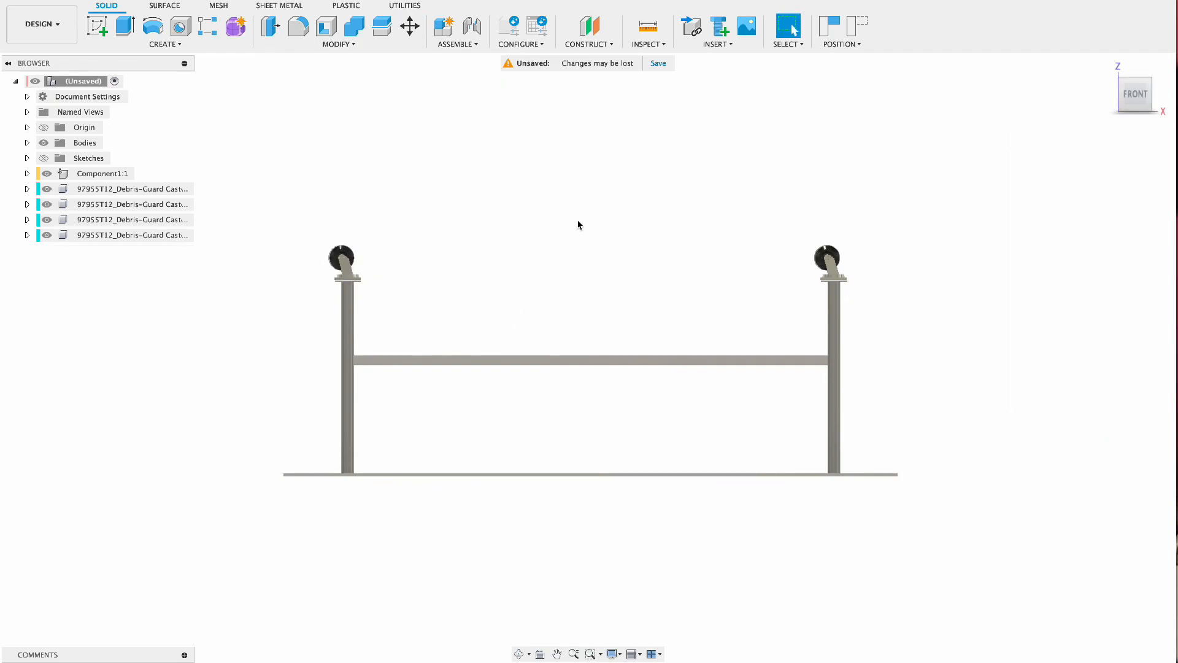
Show the whole table upright, standing on its casters, in an isometric view
click(1104, 64)
click(1126, 107)
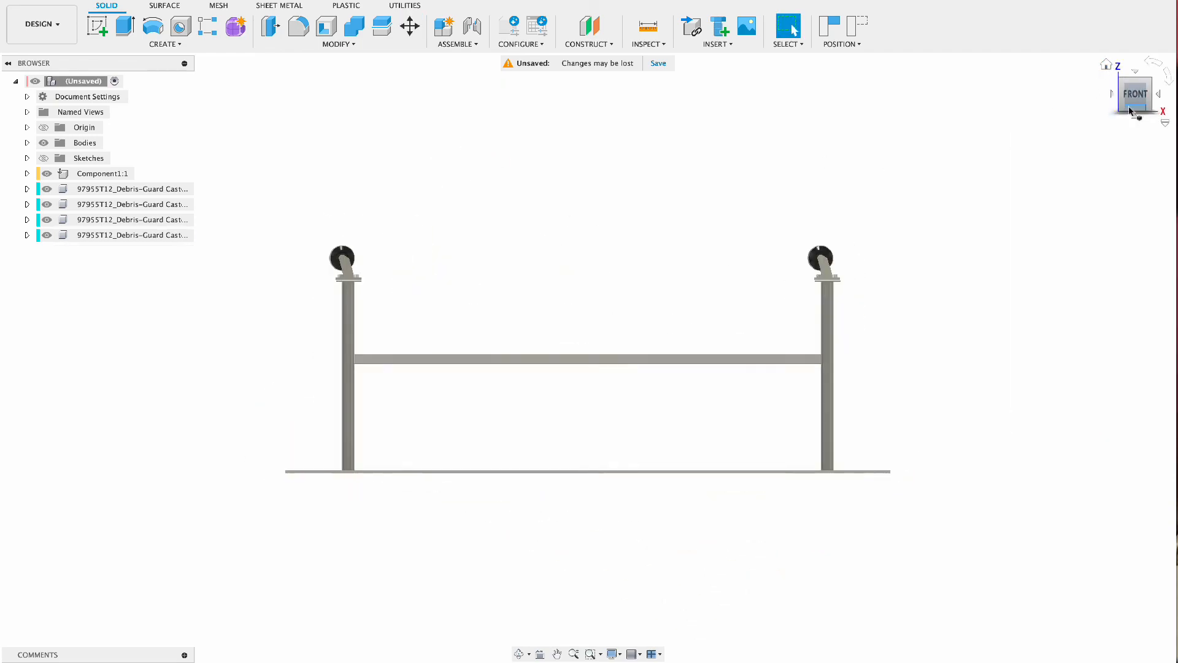
click(1136, 112)
click(1136, 110)
click(1136, 112)
click(1149, 99)
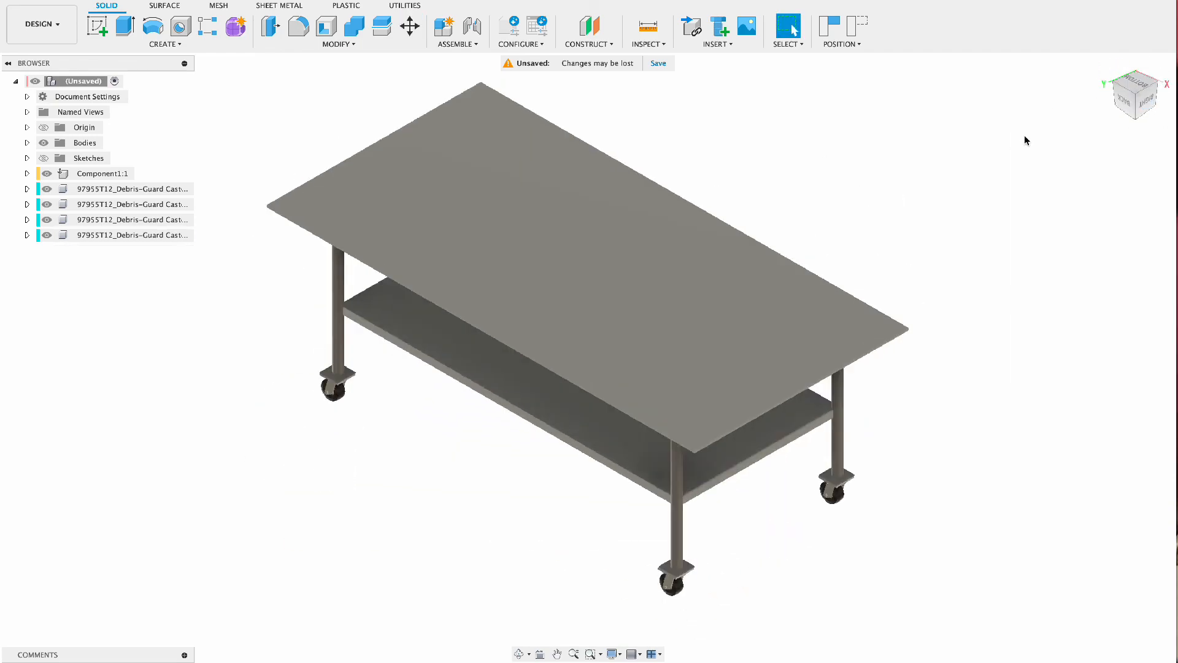
Examine the finished table from its long side, its end, underneath and above, including the casters, shelf and frame
mouse_move(1132, 105)
mouse_down()
mouse_move(1117, 85)
mouse_move(1074, 82)
mouse_up()
drag(1172, 92, 1149, 100)
click(1149, 99)
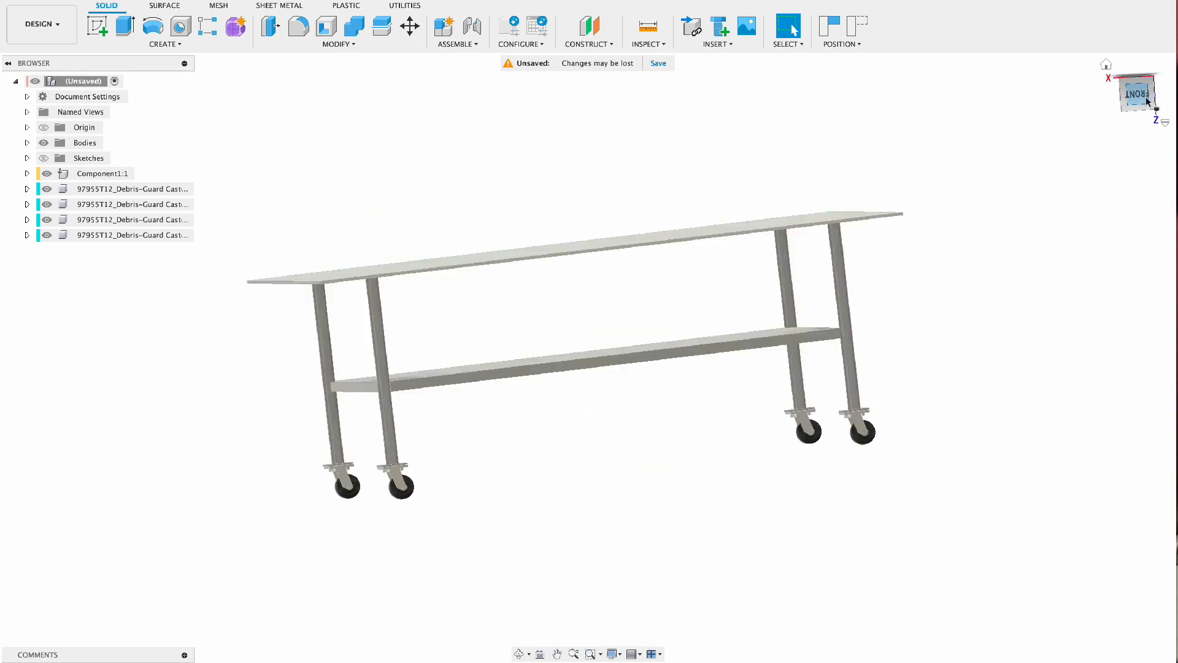
click(1150, 94)
click(1149, 94)
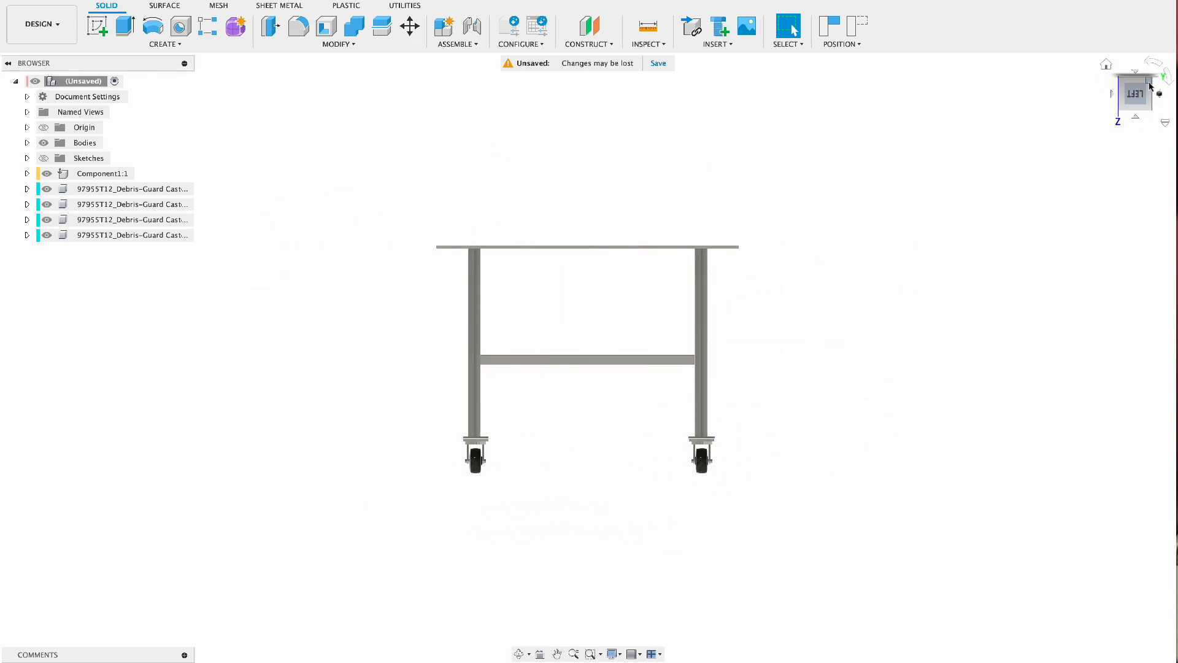
click(1151, 79)
click(1153, 109)
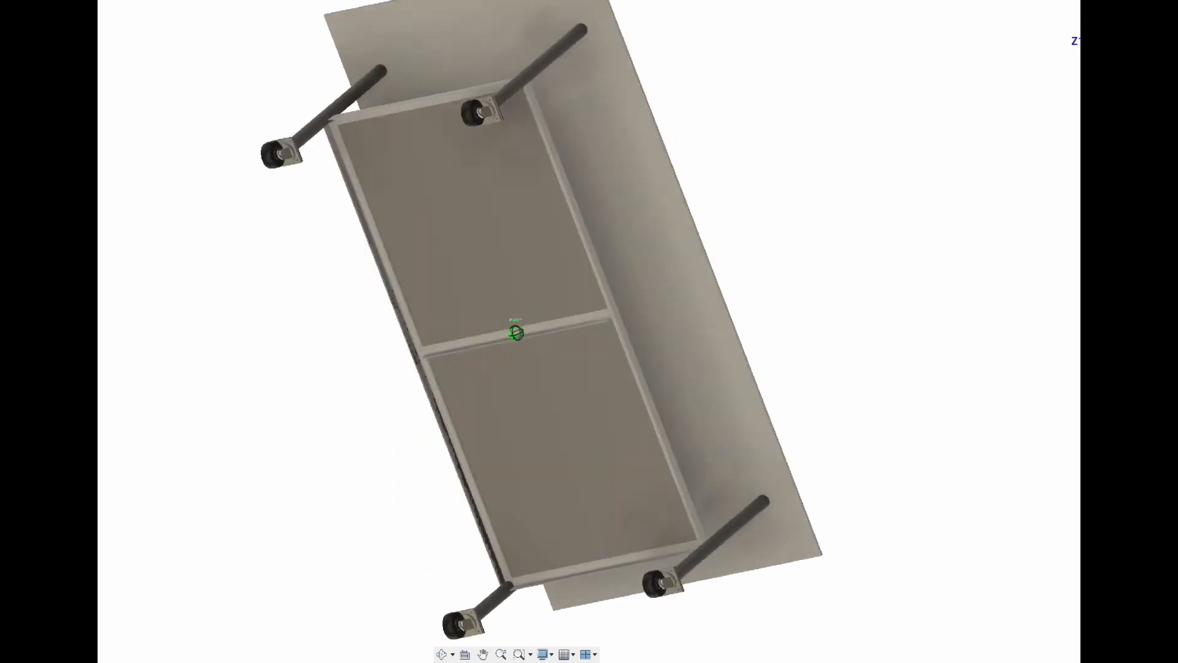
drag(1000, 0, 989, 0)
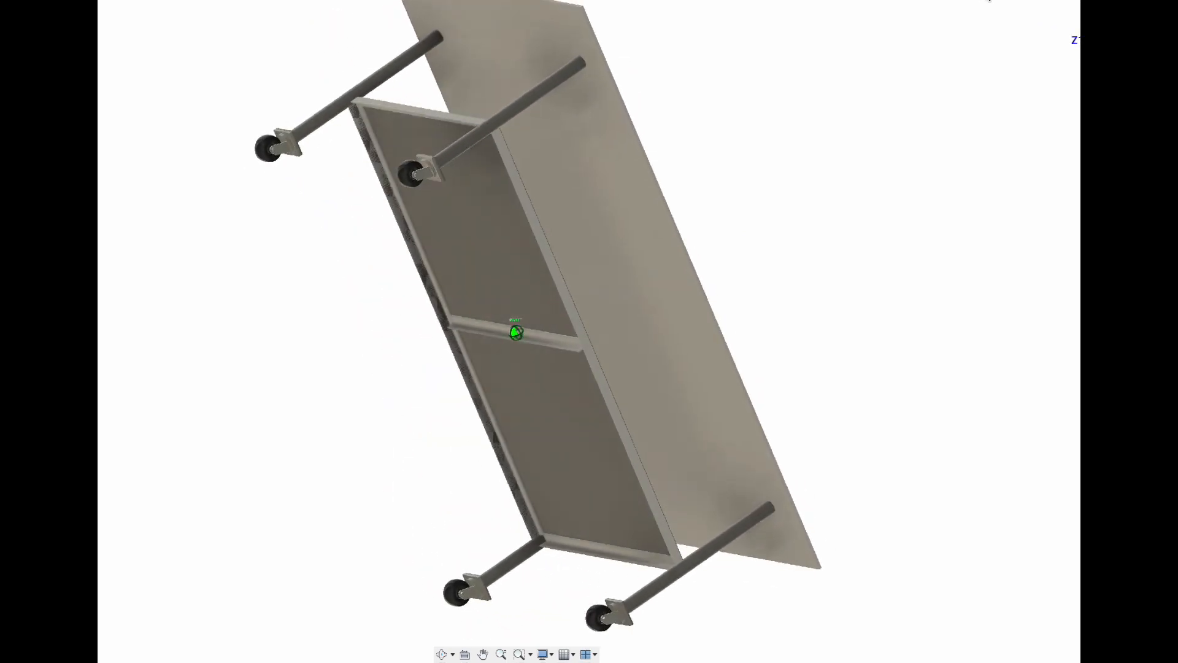
mouse_move(989, 0)
shift+middle_down()
mouse_move(1046, 5)
mouse_move(1075, 39)
mouse_move(1105, 135)
mouse_move(1098, 190)
mouse_move(1066, 93)
mouse_move(974, 105)
mouse_move(955, 129)
mouse_move(967, 136)
mouse_move(963, 70)
shift+middle_up()
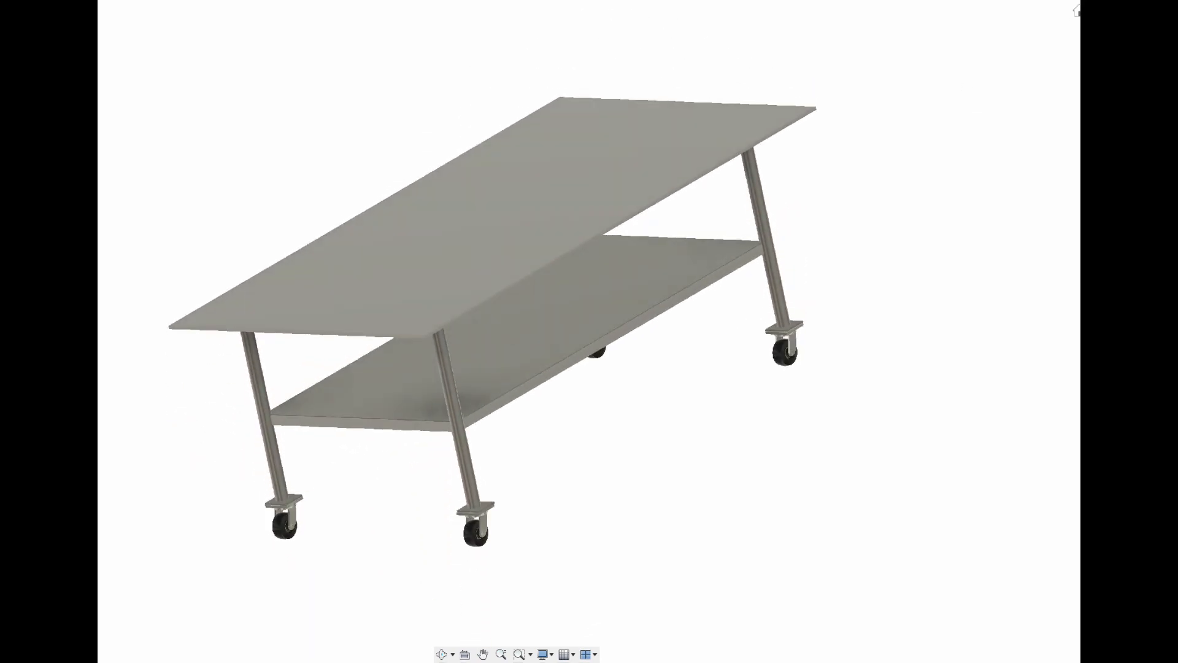